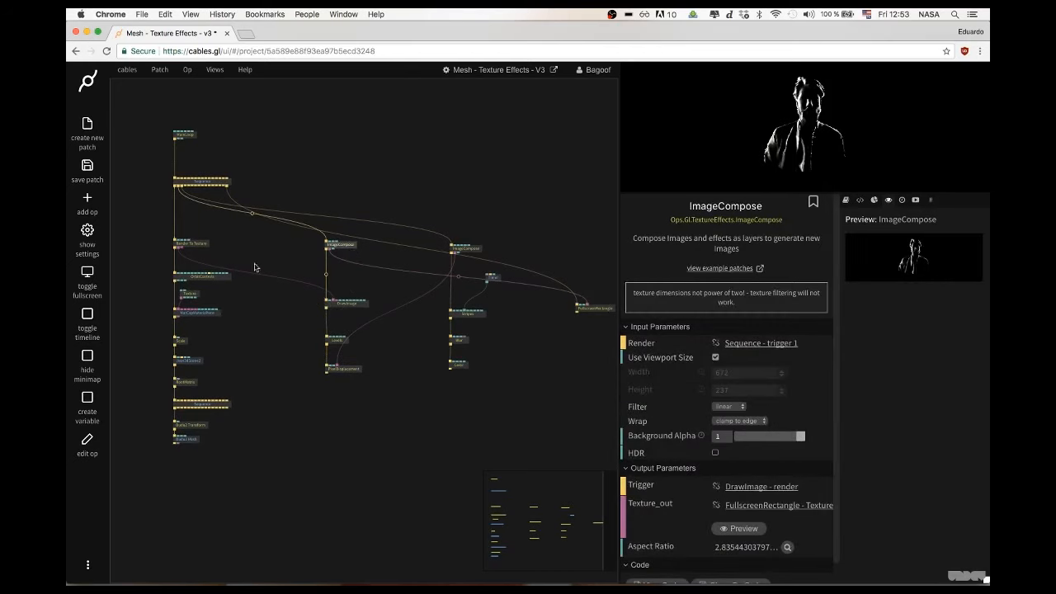
Inspect the parameters of the Render To Texture, DrawImage, Levels and first ImageCompose ops
{"action": "left_click", "coordinate": [183, 248]}
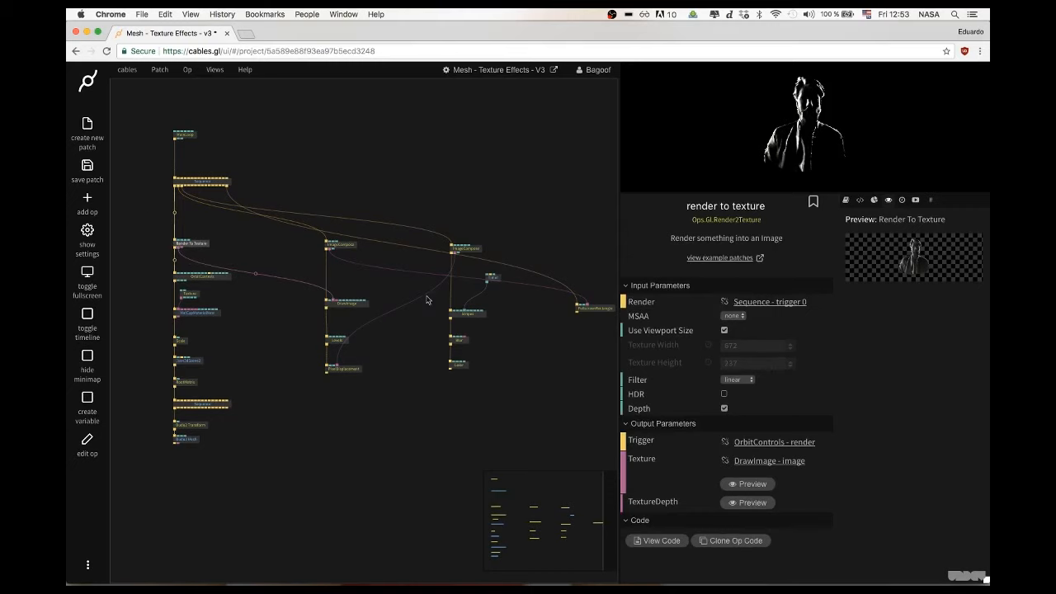
{"action": "left_click", "coordinate": [347, 307]}
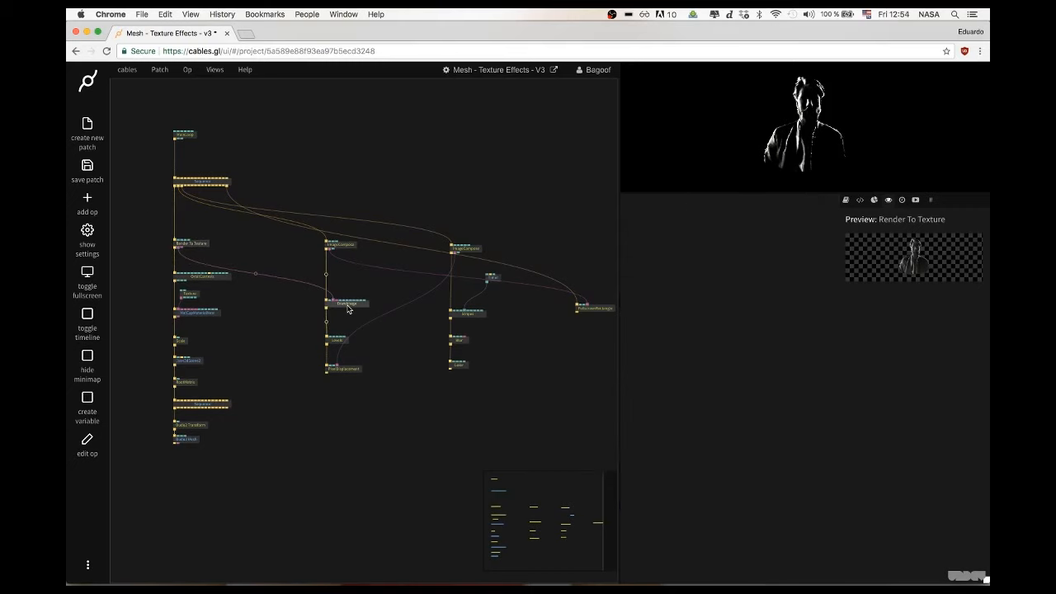
{"action": "left_click", "coordinate": [339, 347]}
{"action": "left_click", "coordinate": [347, 248]}
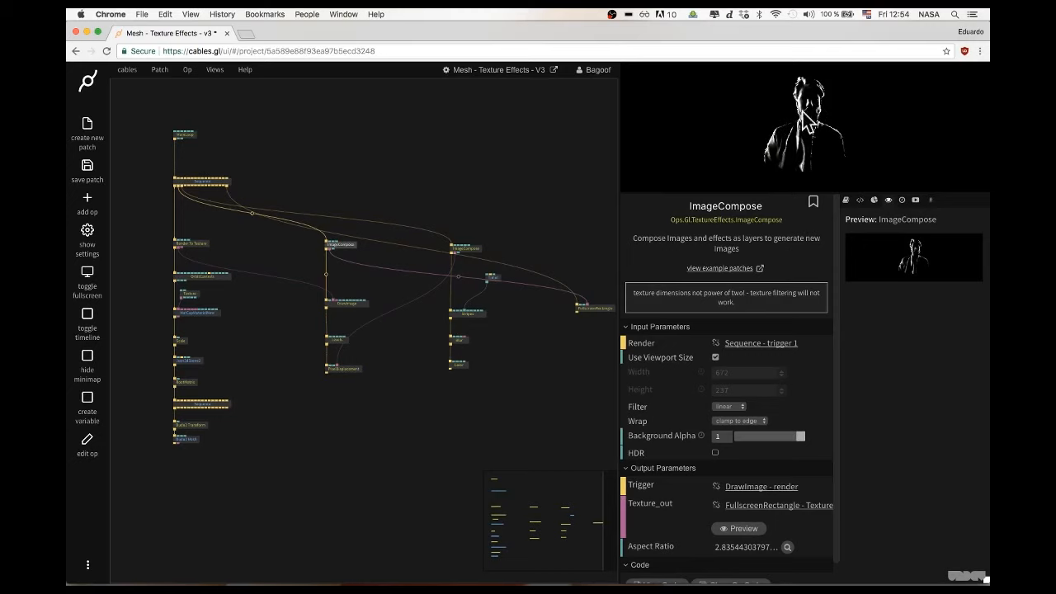
Preview the second ImageCompose op and disconnect the Color op from the Blur op in its chain
{"action": "left_click", "coordinate": [476, 252]}
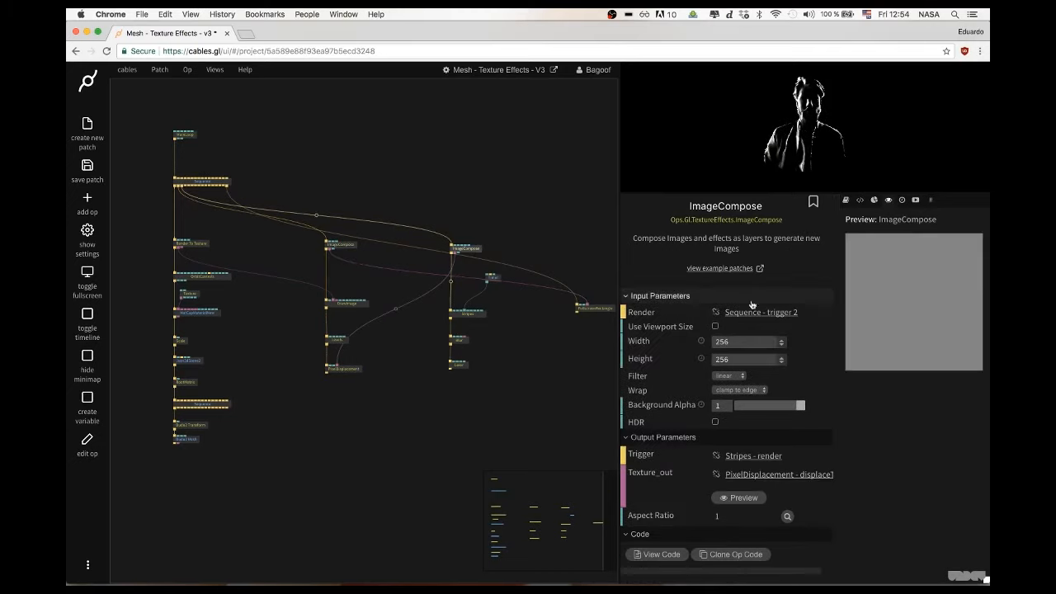
{"action": "scroll", "coordinate": [447, 370], "scroll_direction": "up", "scroll_amount": 3}
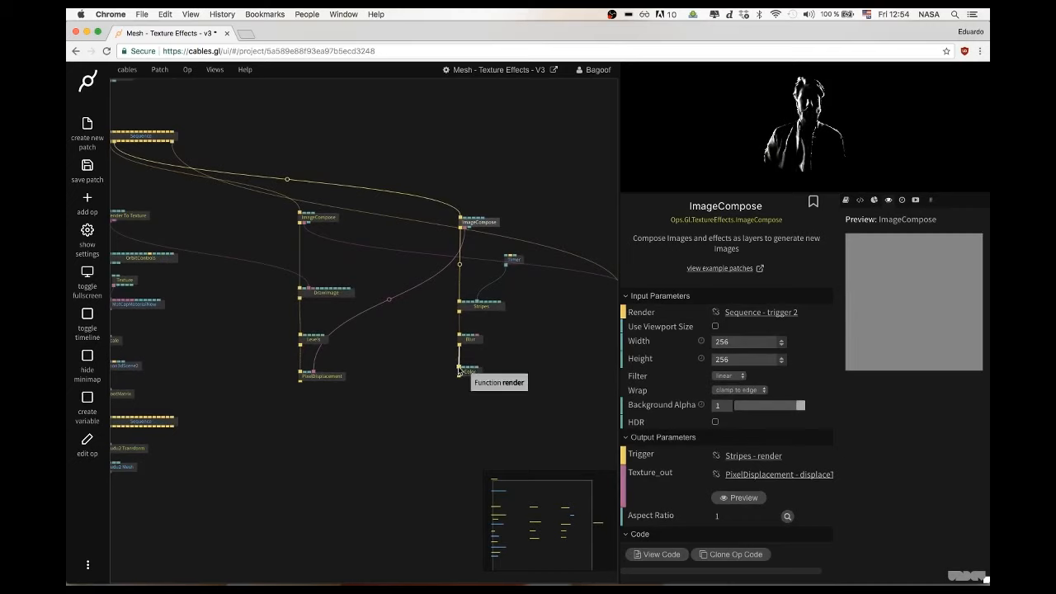
{"action": "right_click", "coordinate": [460, 368]}
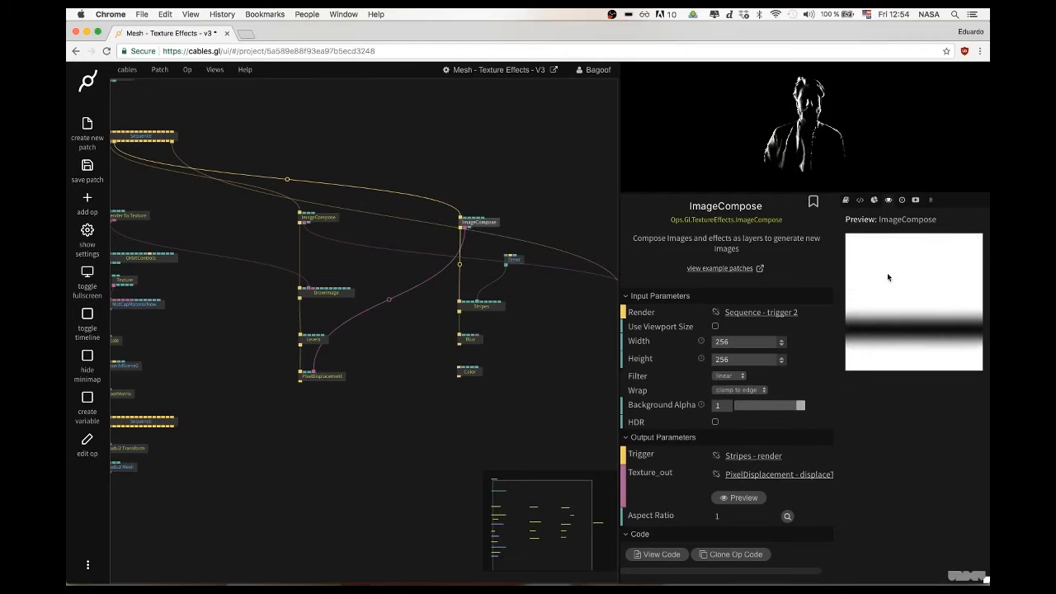
Set the PixelDisplacement op's AmountX to about 0.05
{"action": "left_click", "coordinate": [330, 376]}
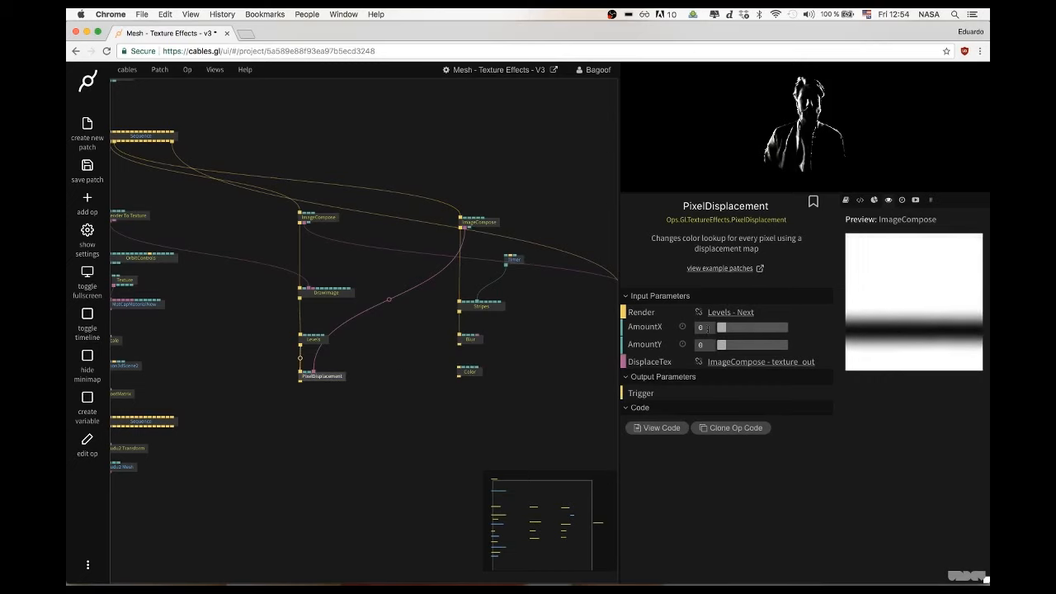
{"action": "left_click_drag", "start_coordinate": [729, 328], "coordinate": [725, 329]}
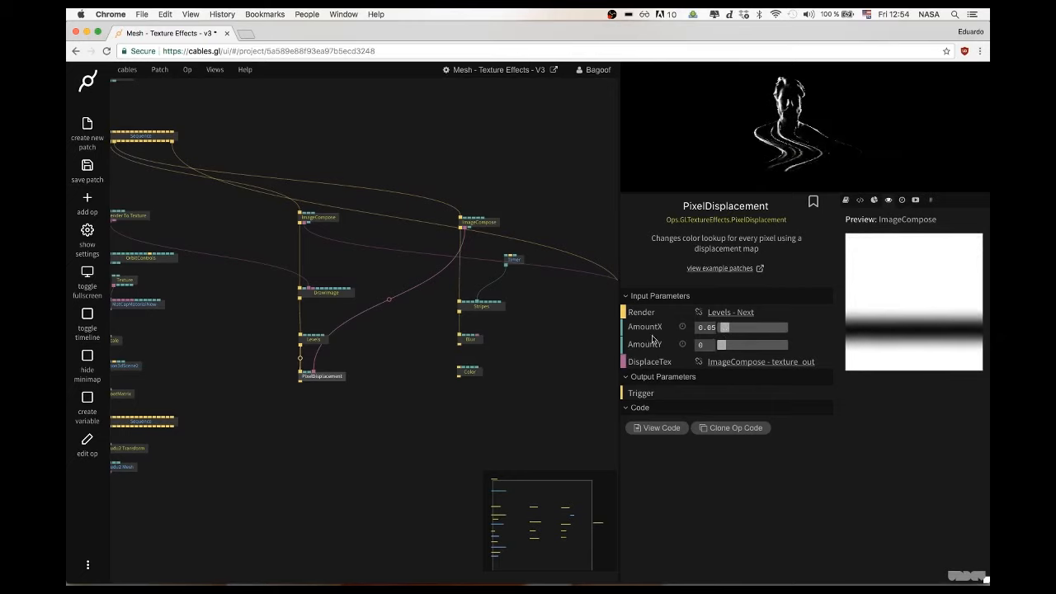
{"action": "left_click", "coordinate": [710, 327]}
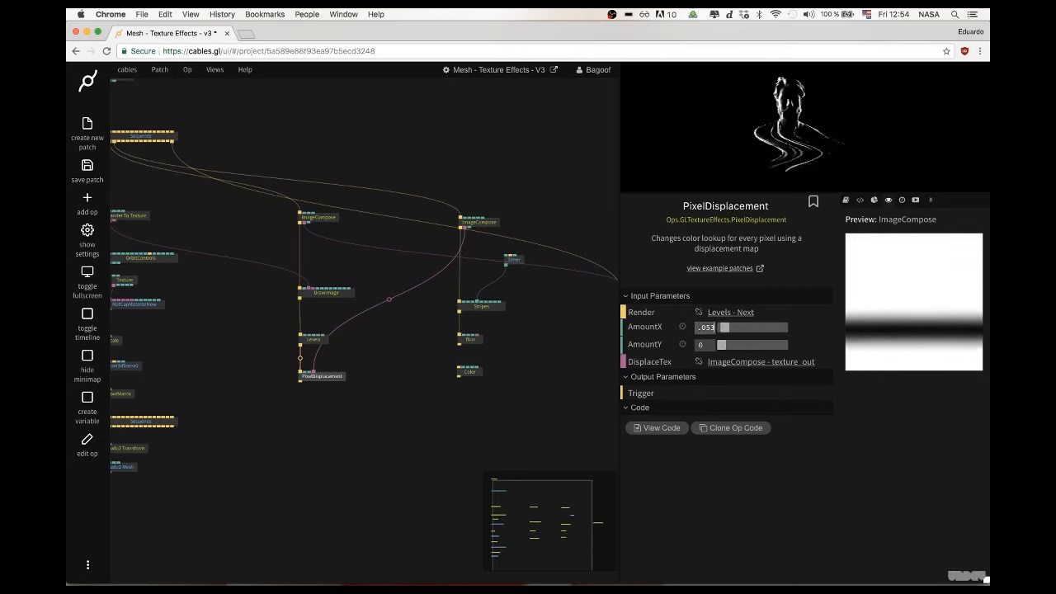
{"action": "left_click", "coordinate": [393, 397]}
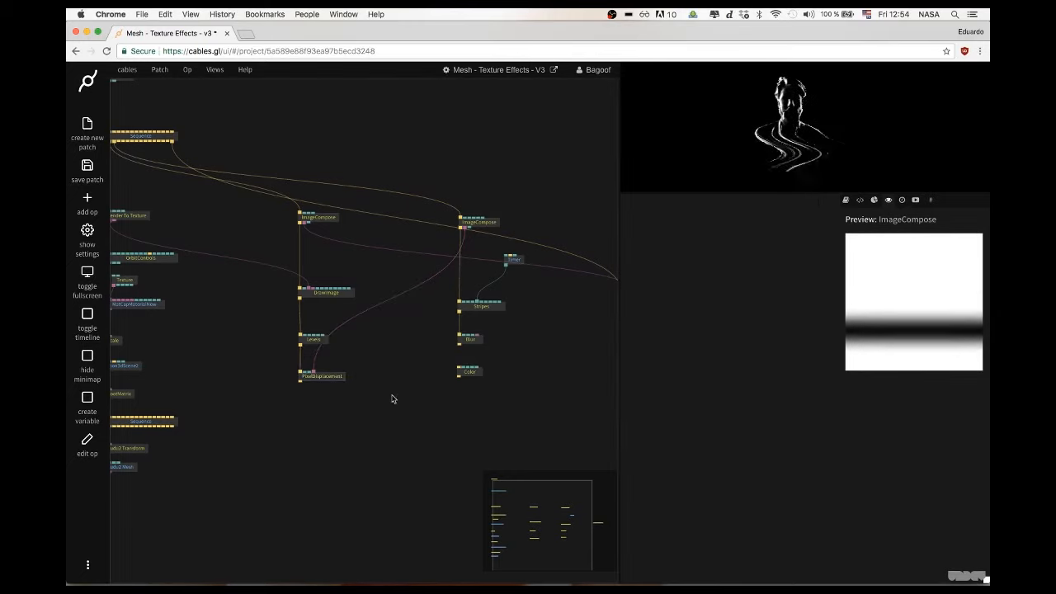
Check the settings of the Timer op driving the Stripes offset and save the patch
{"action": "left_click", "coordinate": [510, 259]}
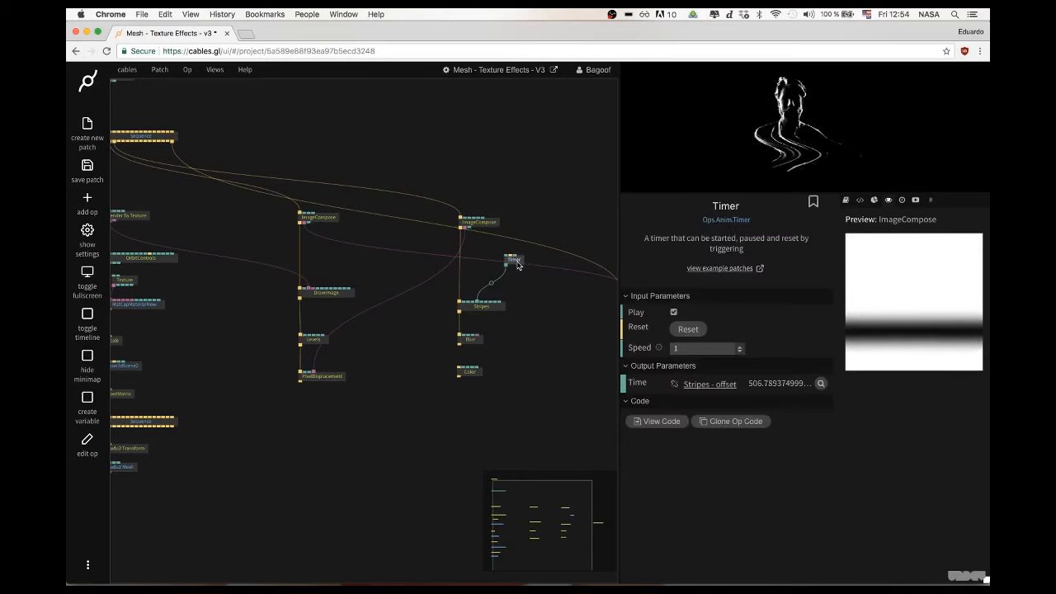
{"action": "left_click", "coordinate": [379, 320]}
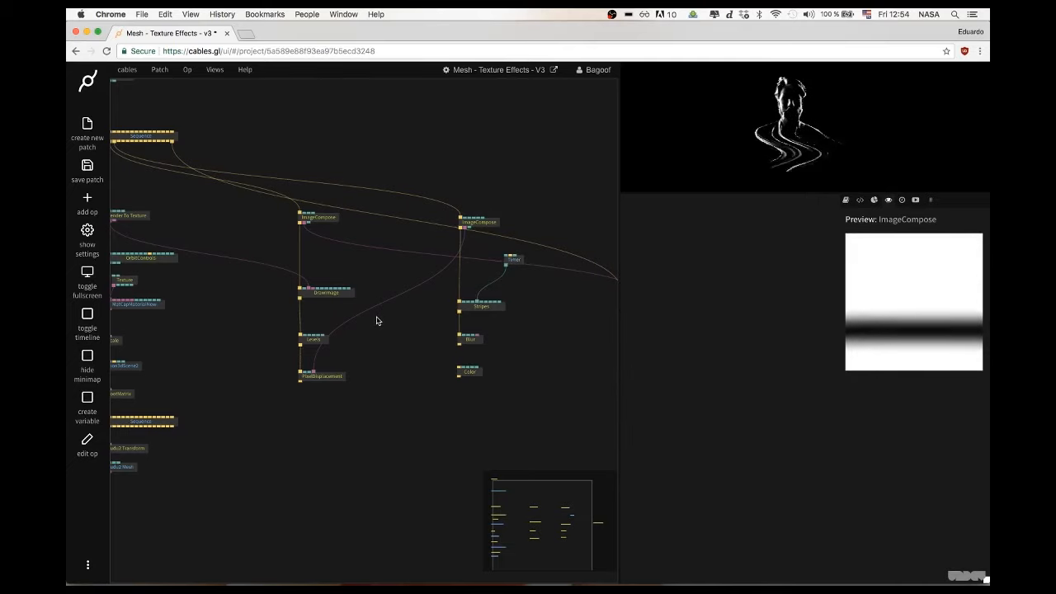
{"action": "key", "text": "ctrl+s"}
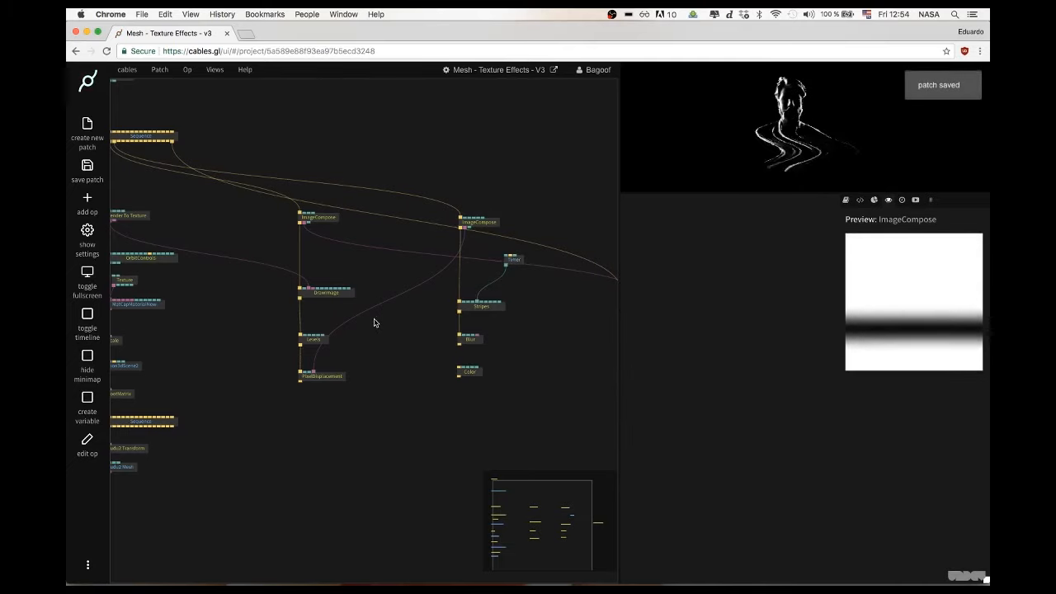
Move the FullscreenRectangle op slightly lower in the patch
{"action": "scroll", "coordinate": [418, 319], "scroll_direction": "up", "scroll_amount": 5}
{"action": "scroll", "coordinate": [418, 319], "scroll_direction": "down", "scroll_amount": 6}
{"action": "left_click_drag", "start_coordinate": [387, 319], "coordinate": [377, 359]}
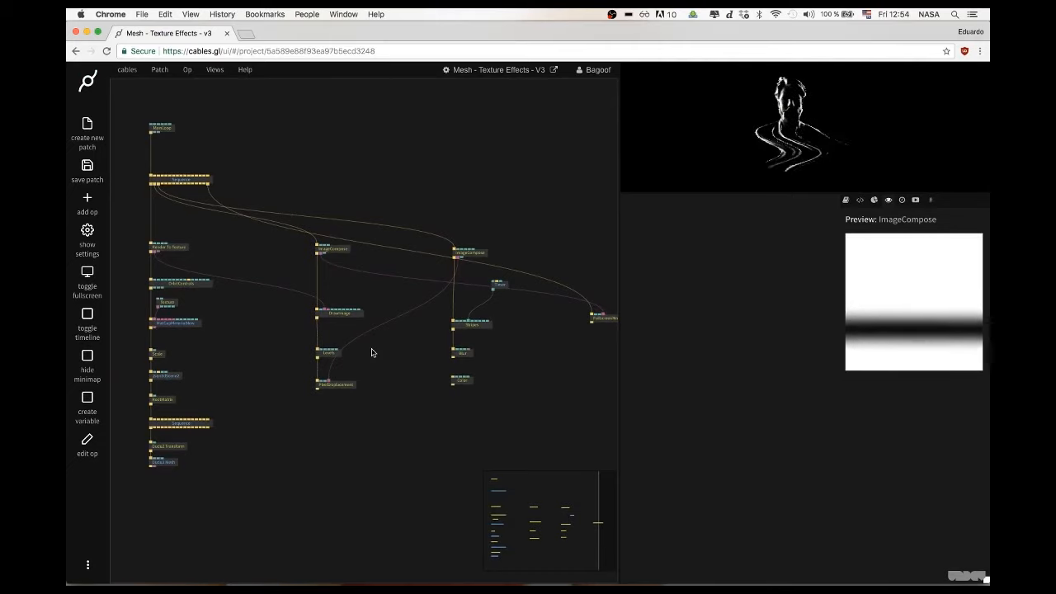
{"action": "left_click_drag", "start_coordinate": [471, 254], "coordinate": [472, 254]}
{"action": "left_click", "coordinate": [471, 255]}
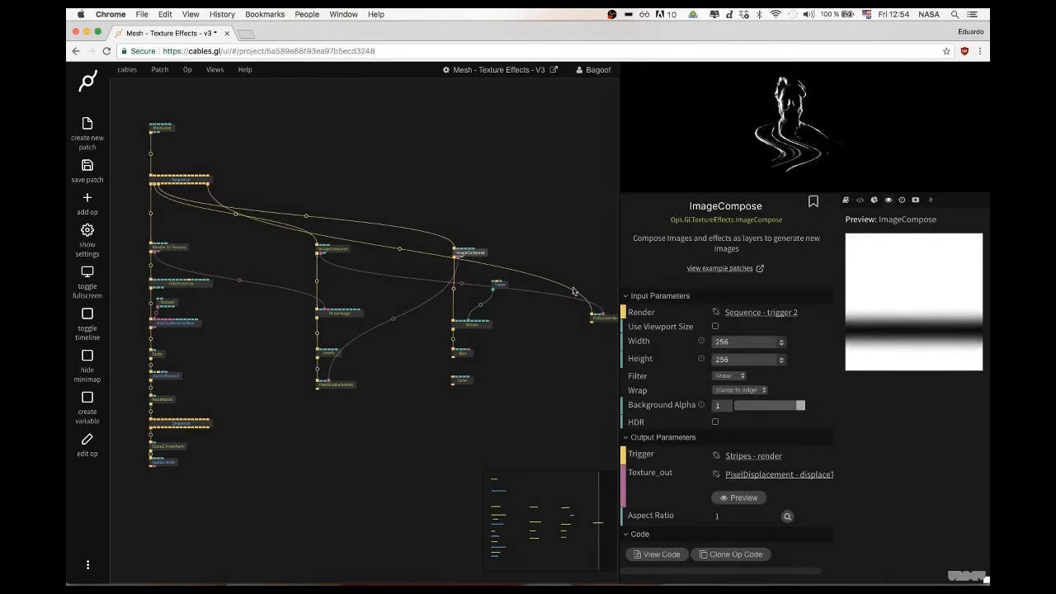
{"action": "left_click_drag", "start_coordinate": [602, 322], "coordinate": [583, 343]}
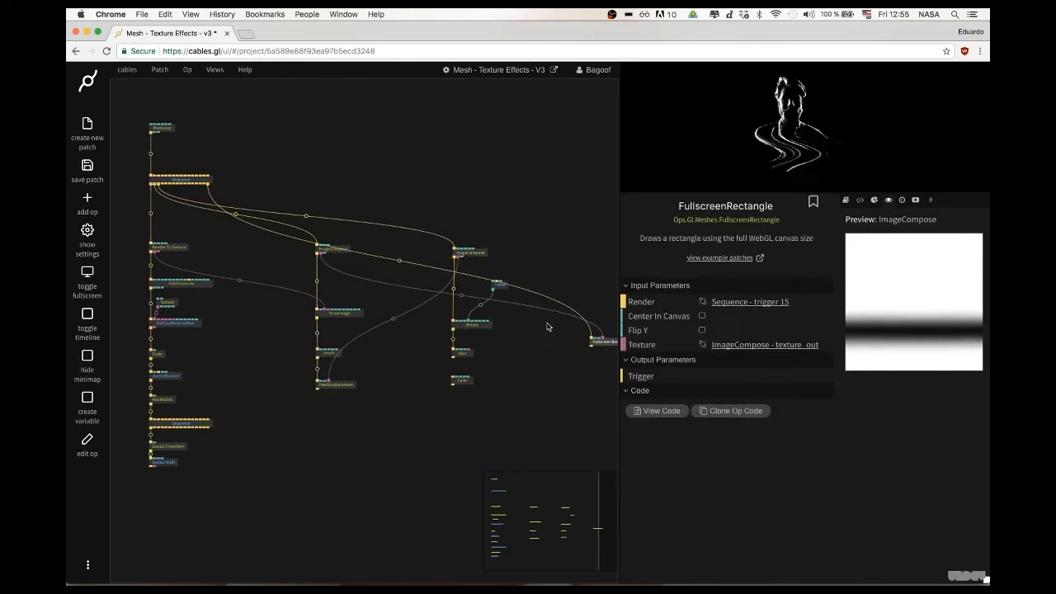
{"action": "left_click", "coordinate": [512, 187]}
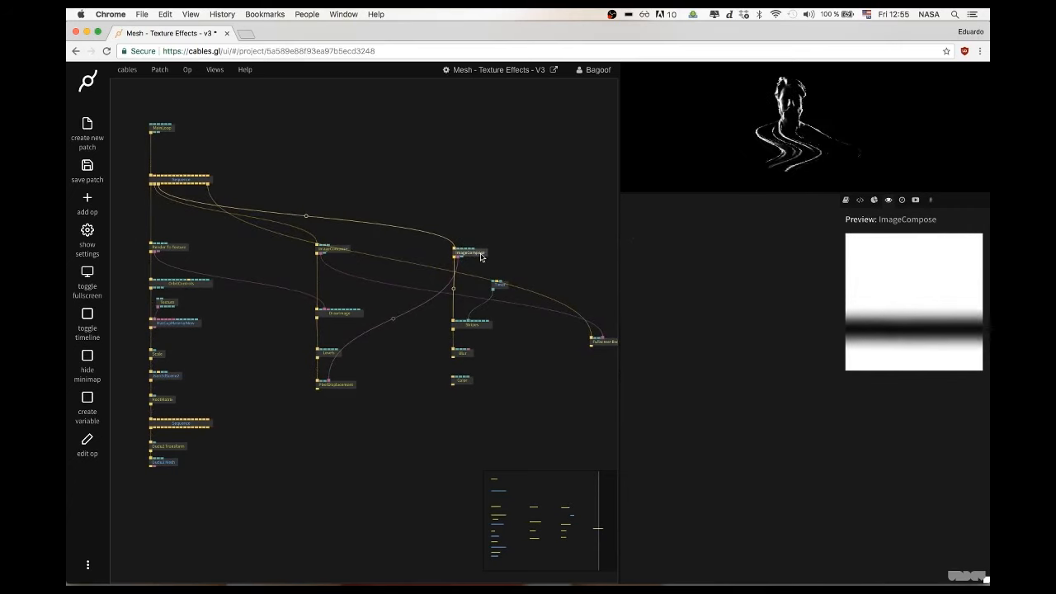
Delete the disconnected Color op below the Blur op in the second ImageCompose chain
{"action": "left_click", "coordinate": [481, 257]}
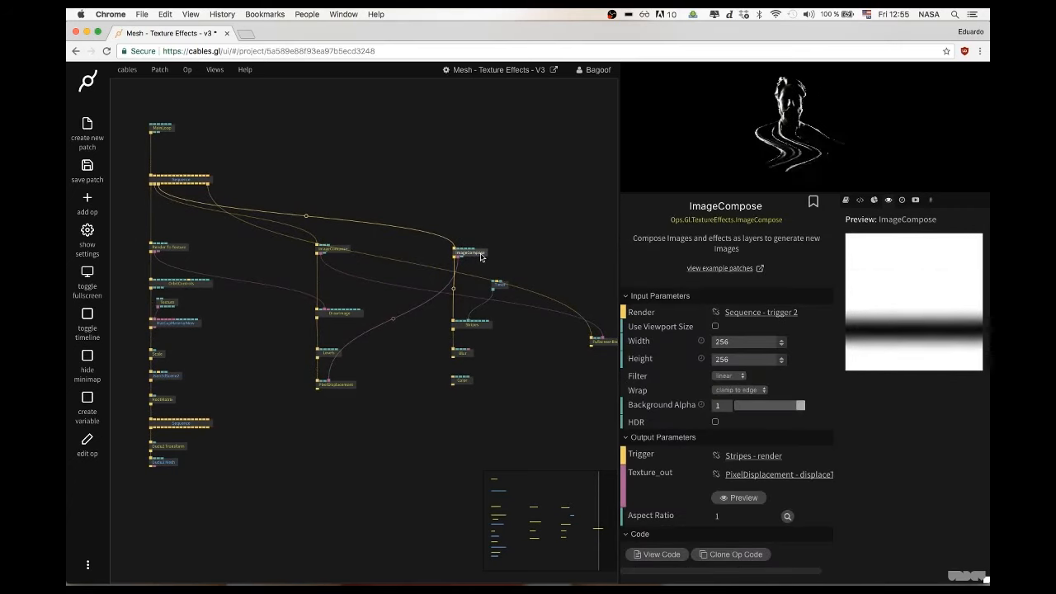
{"action": "left_click", "coordinate": [462, 382]}
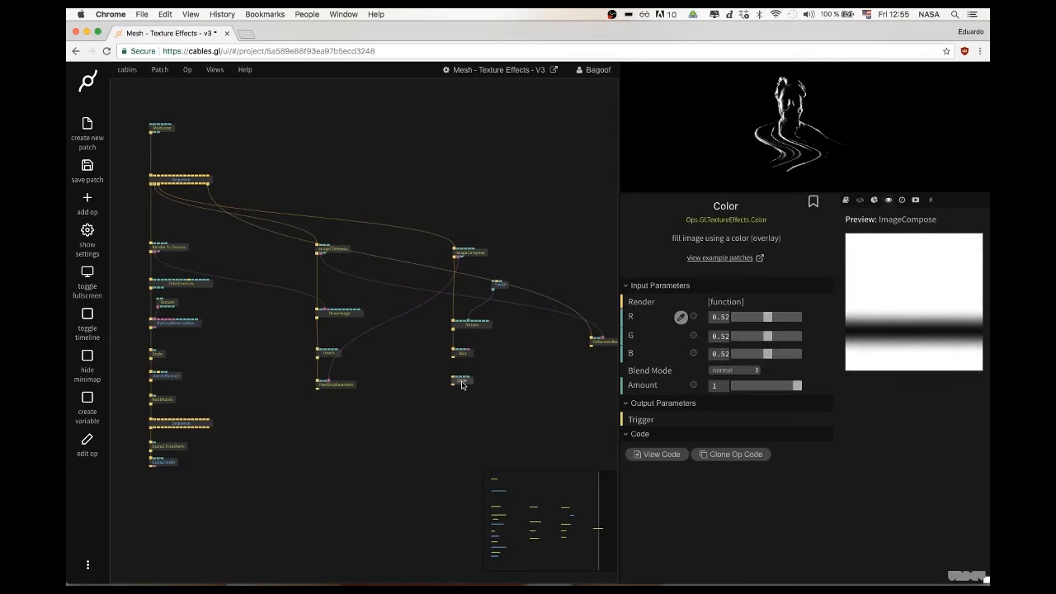
{"action": "key", "text": "Delete"}
Move the PixelDisplacement op slightly closer to the Levels op above it
{"action": "scroll", "coordinate": [436, 374], "scroll_direction": "up", "scroll_amount": 3}
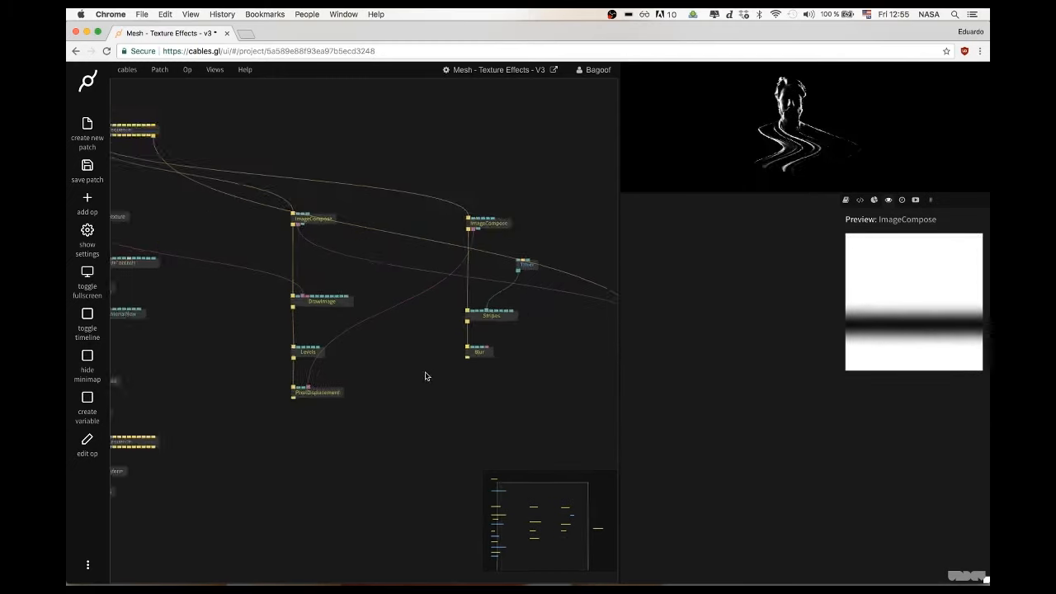
{"action": "scroll", "coordinate": [426, 375], "scroll_direction": "down", "scroll_amount": 4}
{"action": "left_click_drag", "start_coordinate": [416, 351], "coordinate": [397, 333]}
{"action": "scroll", "coordinate": [406, 385], "scroll_direction": "up", "scroll_amount": 2}
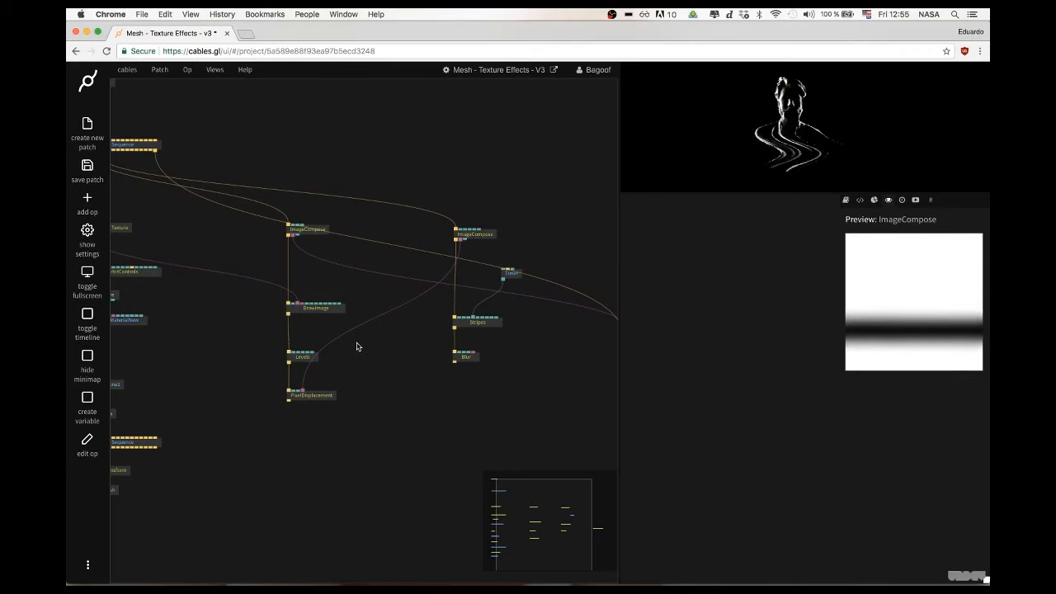
{"action": "left_click", "coordinate": [324, 395]}
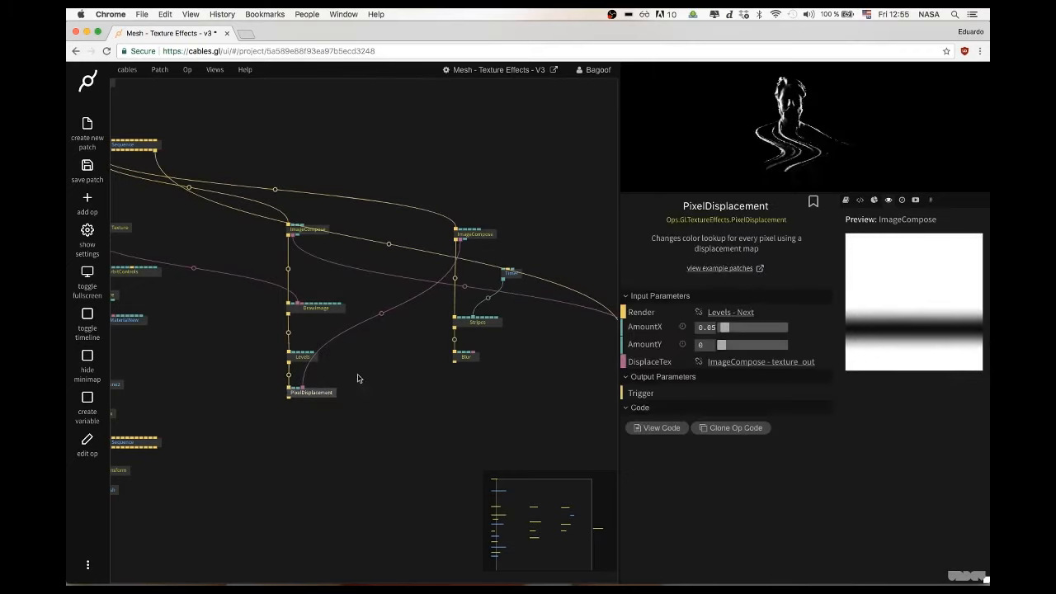
{"action": "left_click", "coordinate": [358, 378]}
{"action": "scroll", "coordinate": [367, 376], "scroll_direction": "up", "scroll_amount": 4}
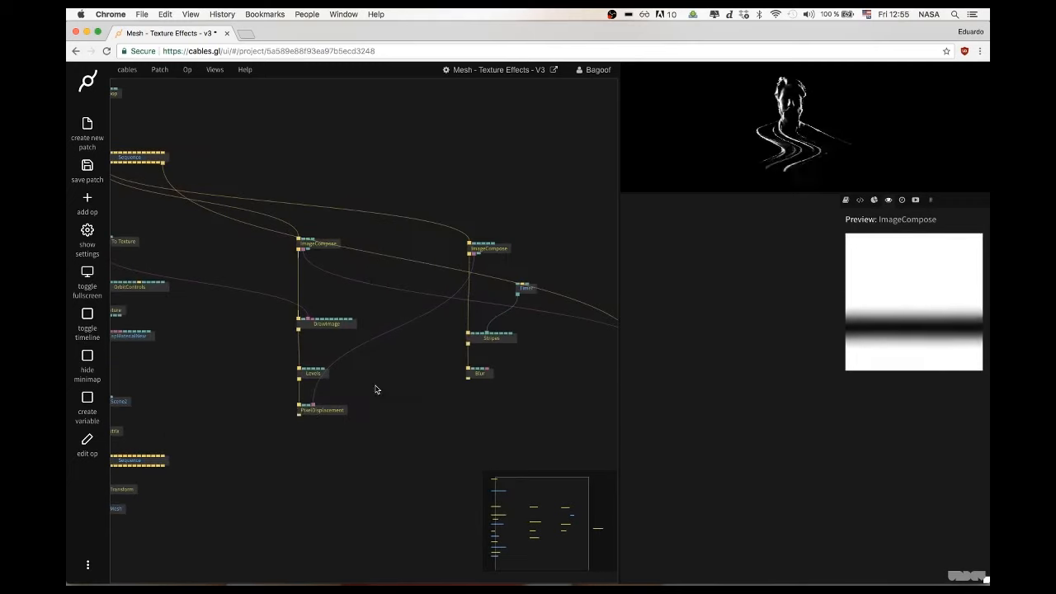
Reset the PixelDisplacement op's AmountX to 0 and raise it again to about 0.053
{"action": "left_click", "coordinate": [302, 410]}
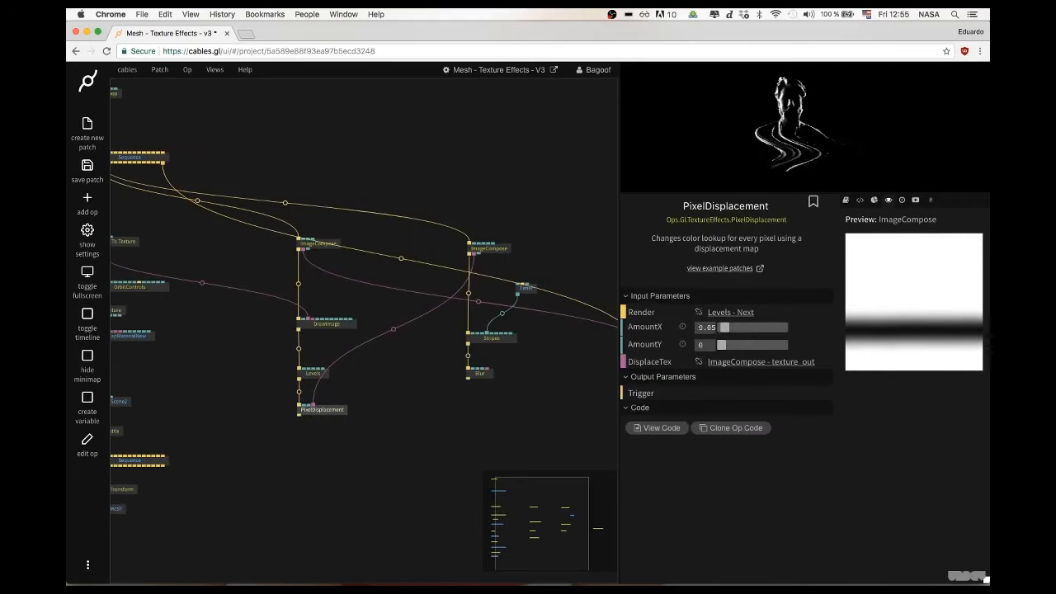
{"action": "type", "text": "0"}
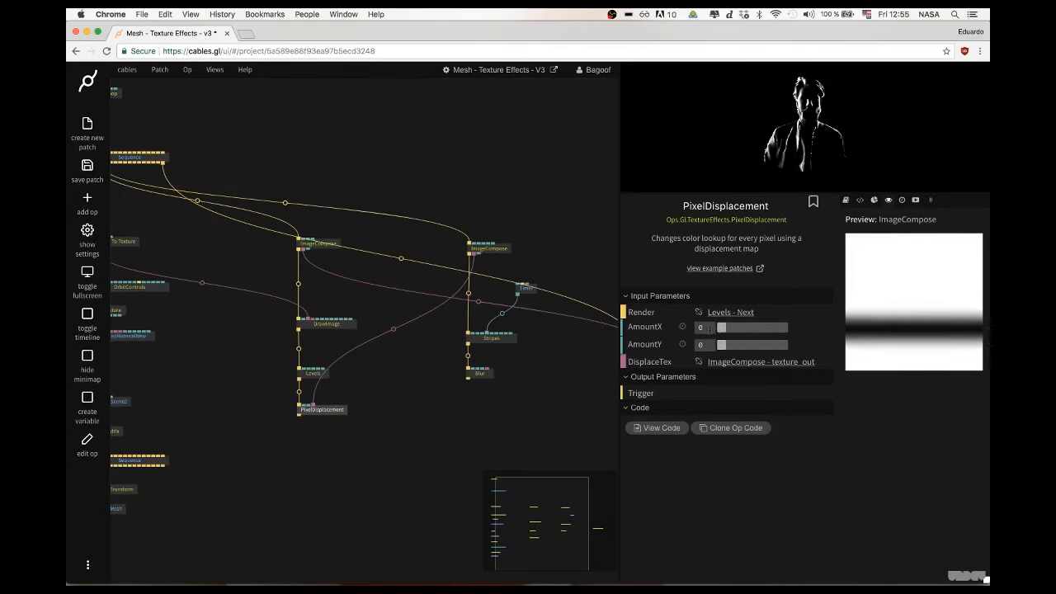
{"action": "left_click_drag", "start_coordinate": [721, 332], "coordinate": [725, 336]}
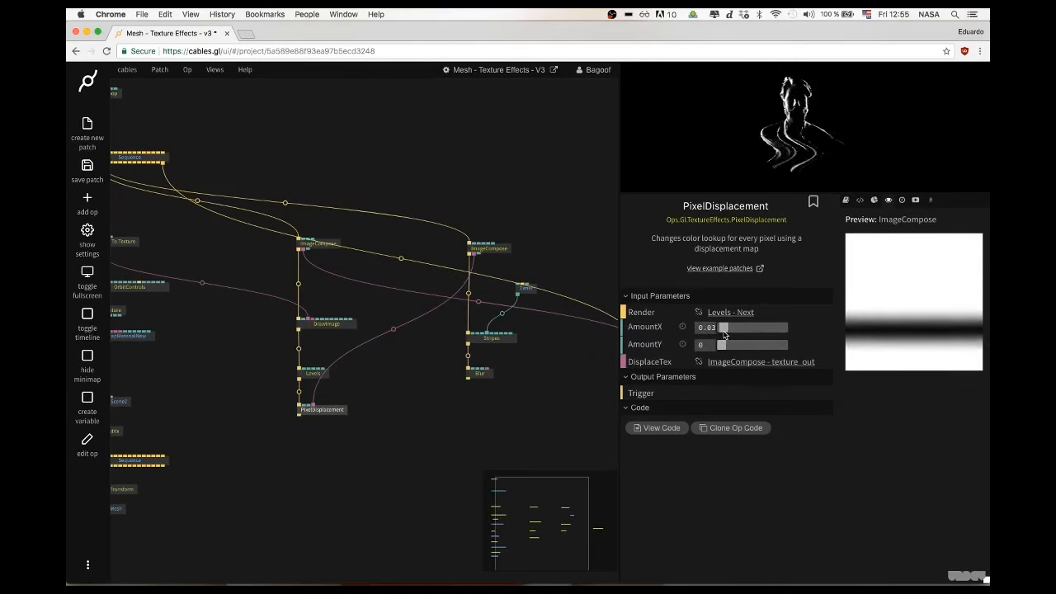
{"action": "left_click", "coordinate": [307, 425]}
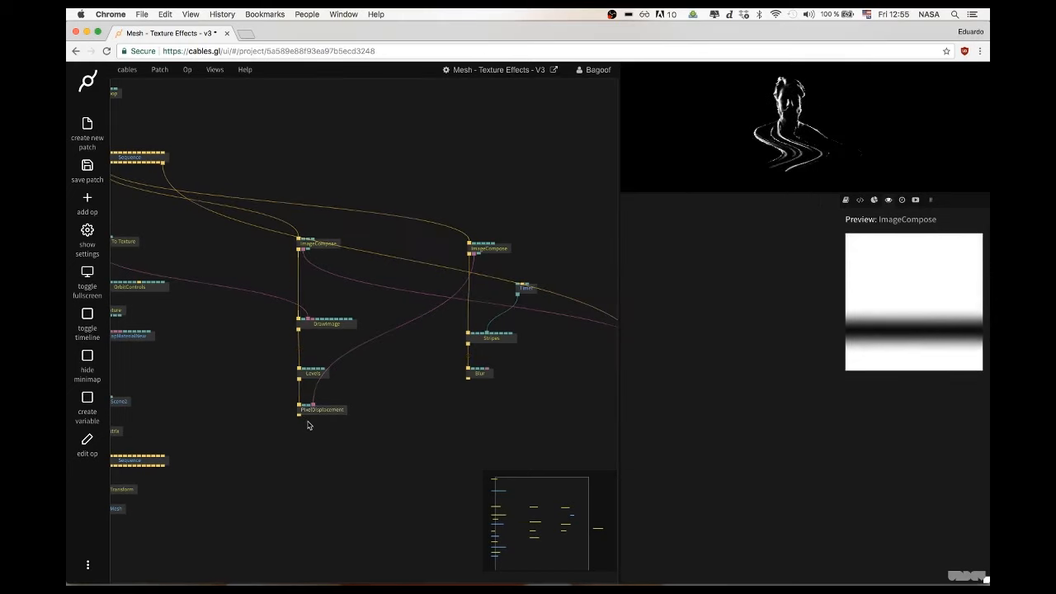
{"action": "scroll", "coordinate": [309, 425], "scroll_direction": "down", "scroll_amount": 3}
{"action": "left_click", "coordinate": [368, 423]}
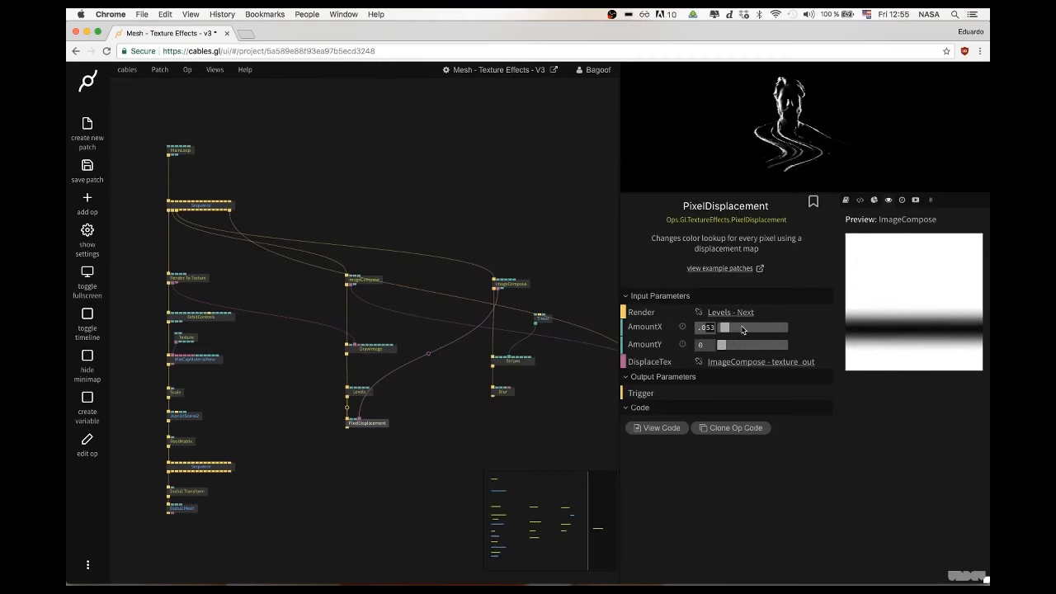
{"action": "type", "text": "3"}
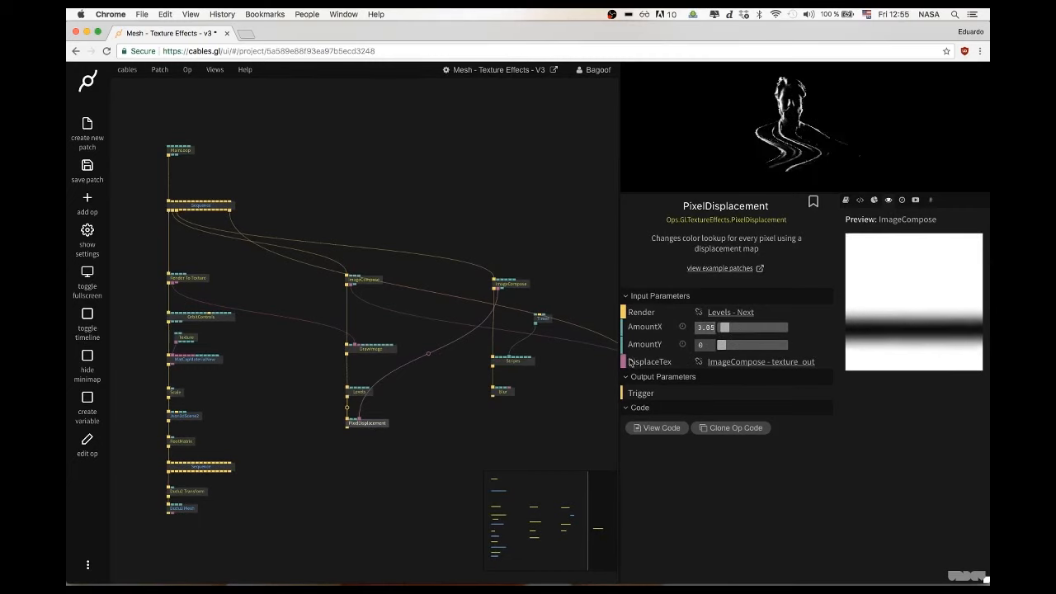
{"action": "left_click", "coordinate": [425, 438]}
Add a Mouse op to the patch and place it in the empty area above the two ImageCompose chains
{"action": "left_click_drag", "start_coordinate": [405, 423], "coordinate": [422, 427]}
{"action": "key", "text": "Escape"}
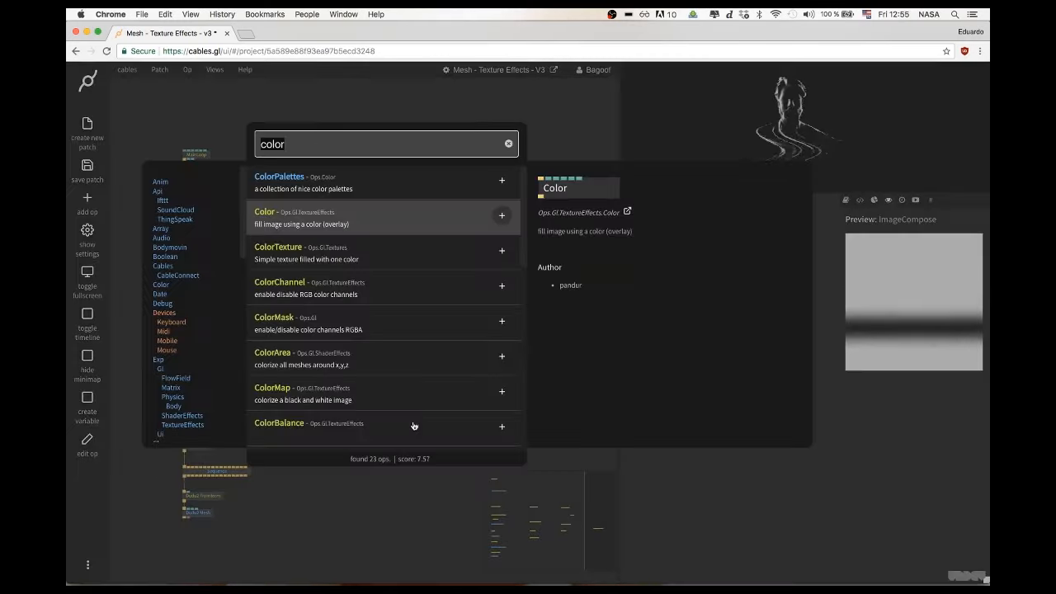
{"action": "type", "text": "mopse"}
{"action": "key", "text": "BackSpace"}
{"action": "key", "text": "BackSpace"}
{"action": "key", "text": "BackSpace"}
{"action": "type", "text": "use"}
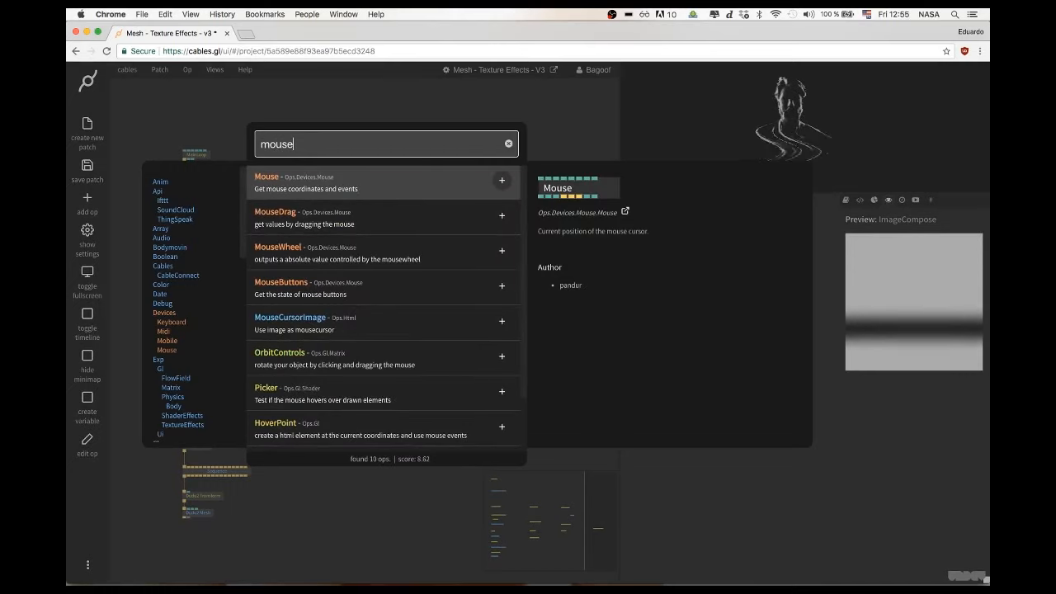
{"action": "key", "text": "Return"}
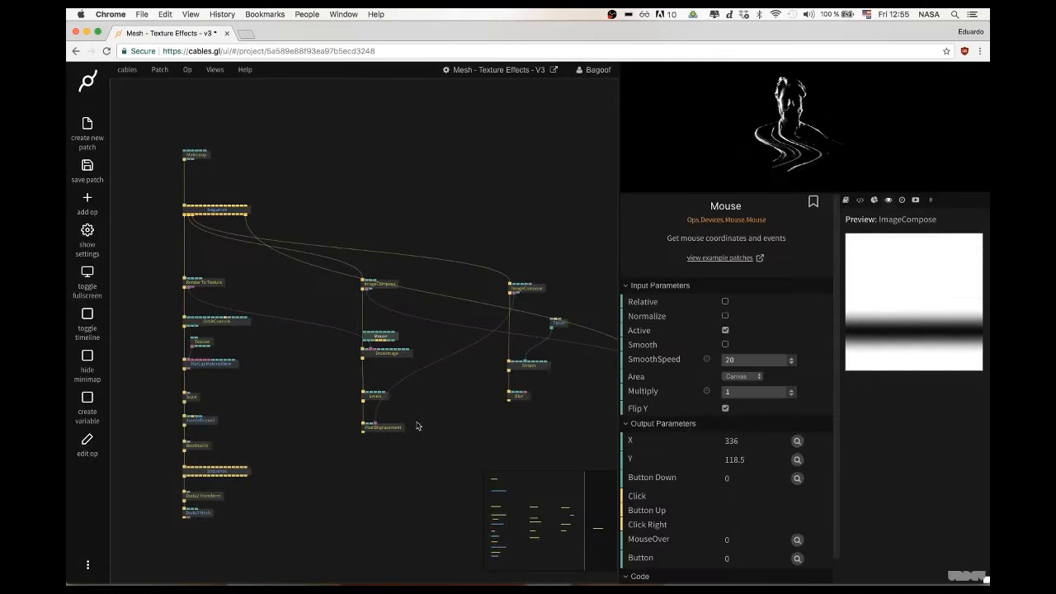
{"action": "left_click_drag", "start_coordinate": [390, 336], "coordinate": [450, 175]}
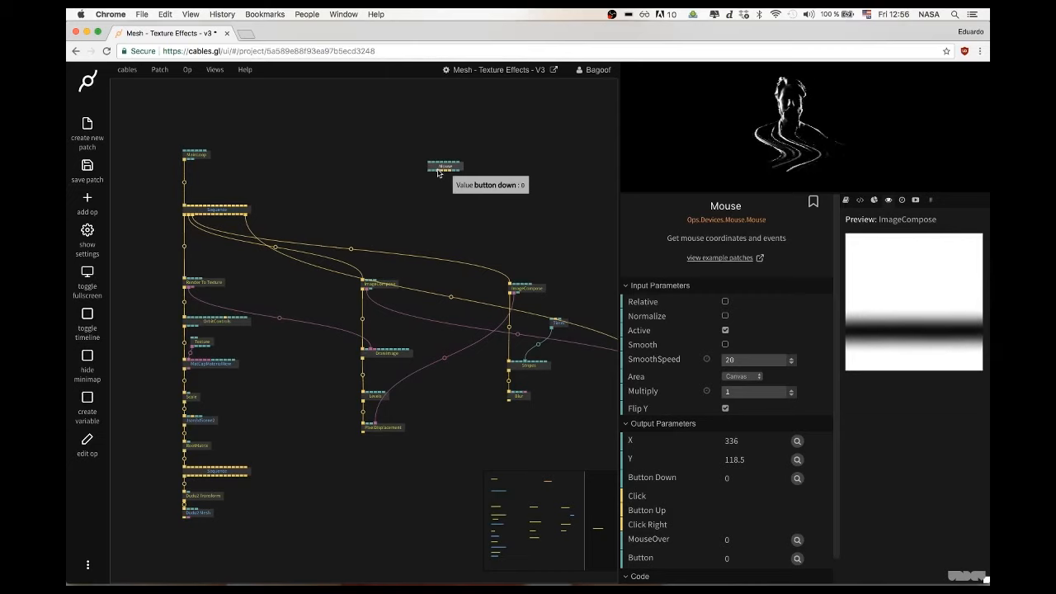
{"action": "left_click_drag", "start_coordinate": [442, 168], "coordinate": [419, 143]}
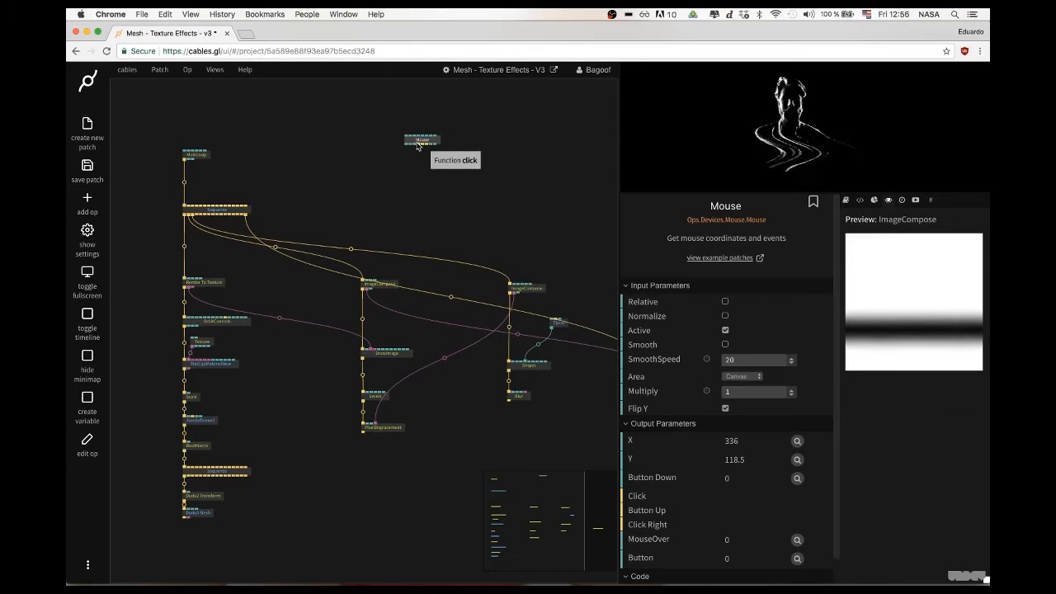
Add a BoolAnim op below the Mouse op, linked to the Mouse op's Button Down output
{"action": "left_click_drag", "start_coordinate": [416, 147], "coordinate": [410, 214]}
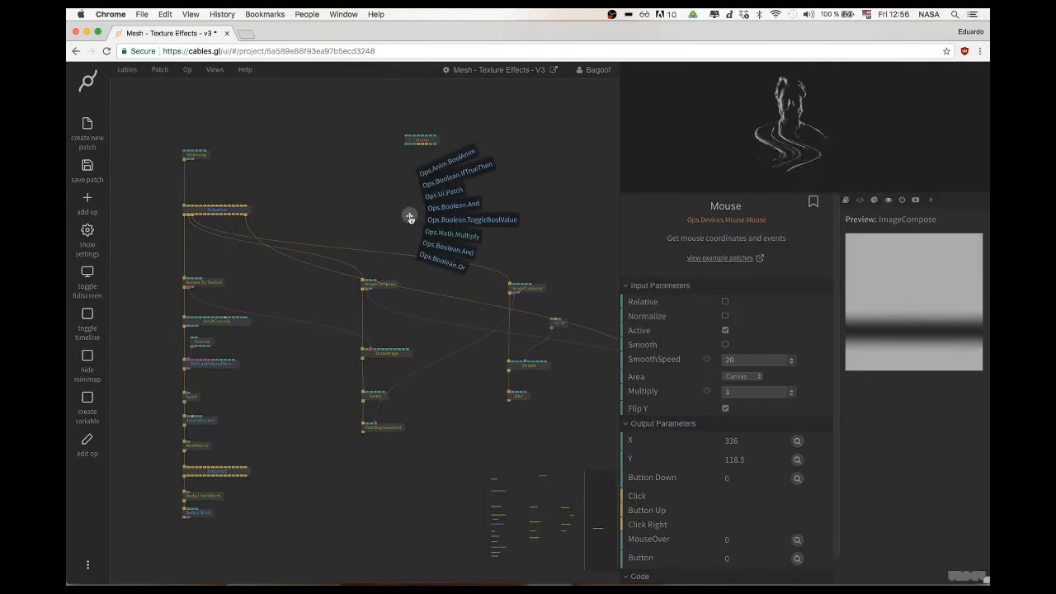
{"action": "left_click", "coordinate": [409, 217]}
{"action": "type", "text": "boo"}
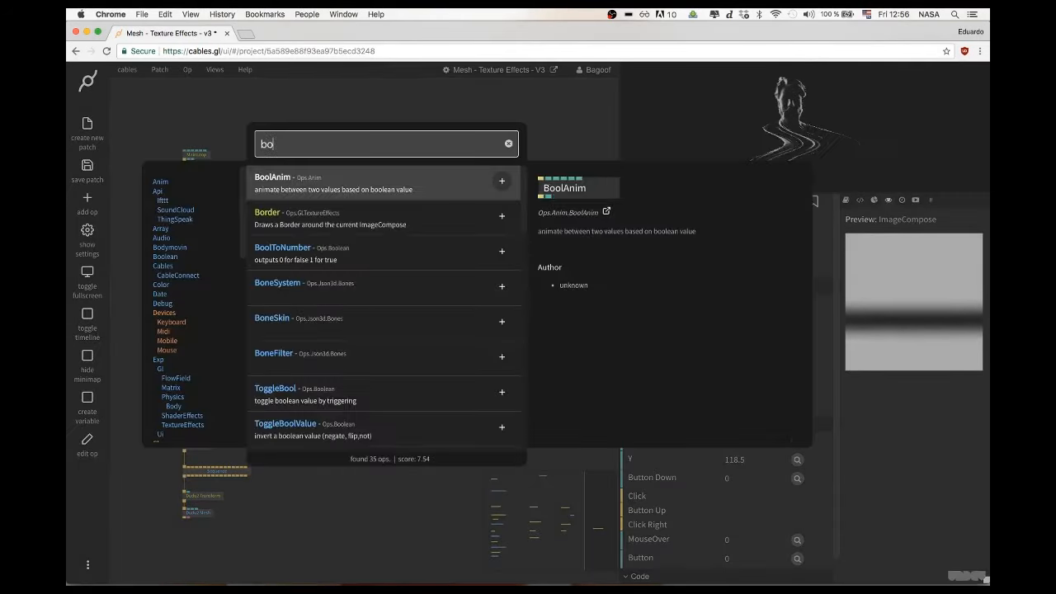
{"action": "type", "text": "l"}
{"action": "key", "text": "Return"}
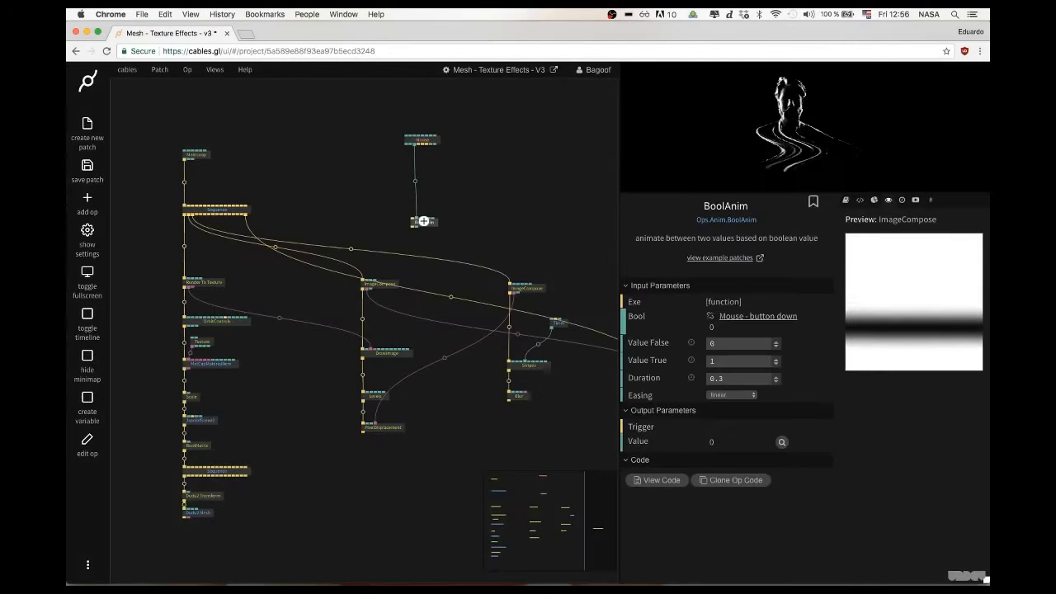
Move the MainLoop op higher and insert a new Sequence op into its link to the existing Sequence
{"action": "left_click_drag", "start_coordinate": [201, 153], "coordinate": [198, 92]}
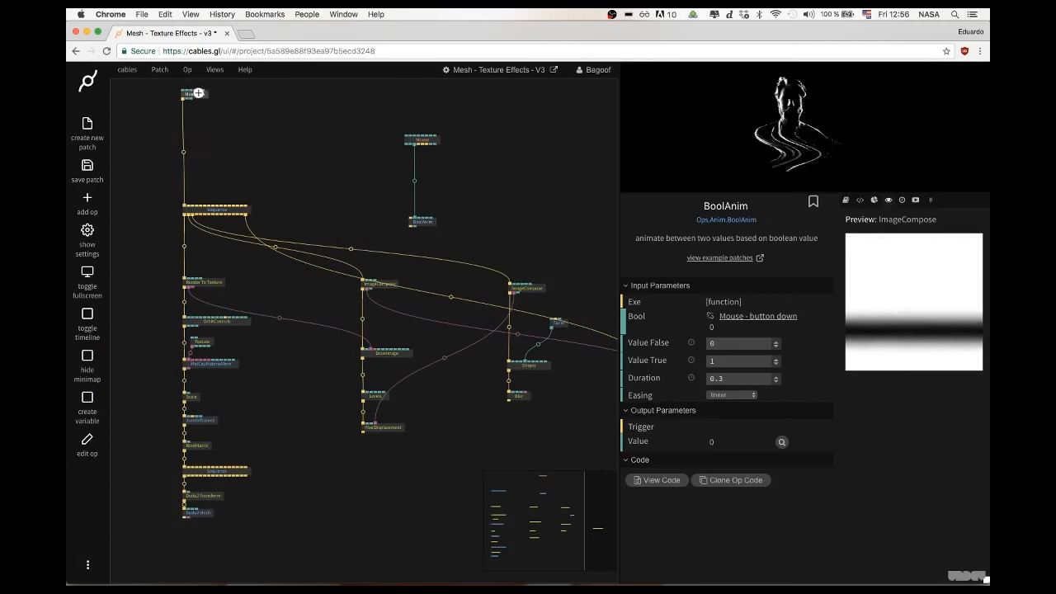
{"action": "left_click", "coordinate": [183, 155]}
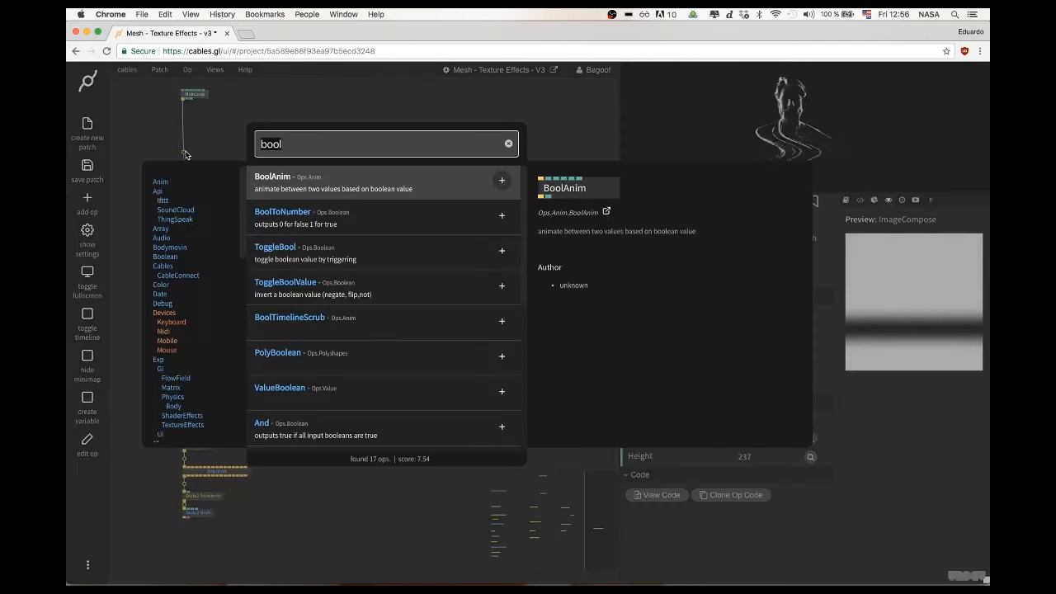
{"action": "type", "text": "seque"}
{"action": "key", "text": "Return"}
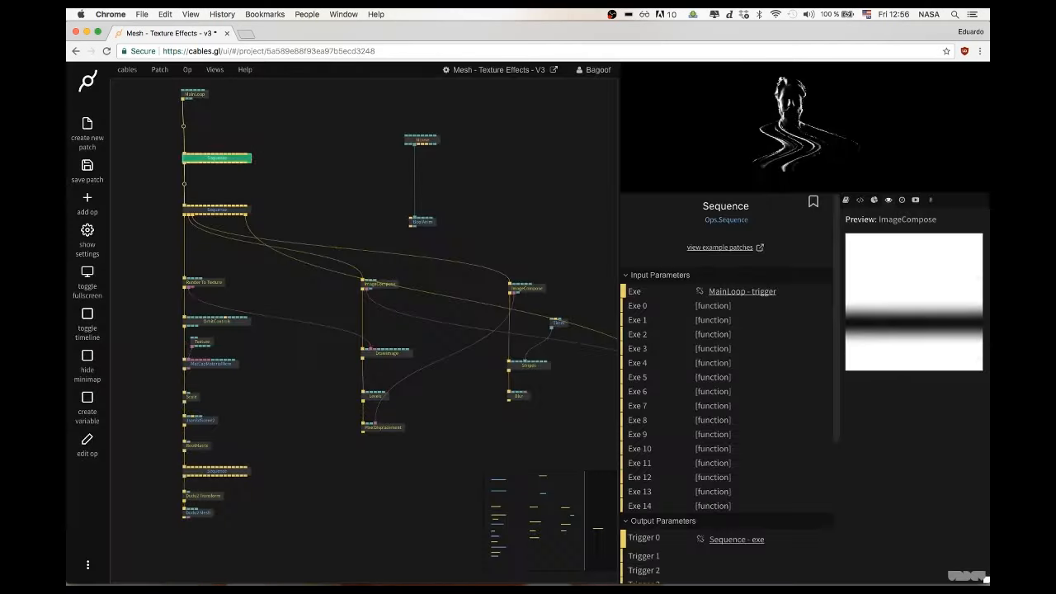
{"action": "left_click_drag", "start_coordinate": [421, 223], "coordinate": [308, 185]}
{"action": "key", "text": "Escape"}
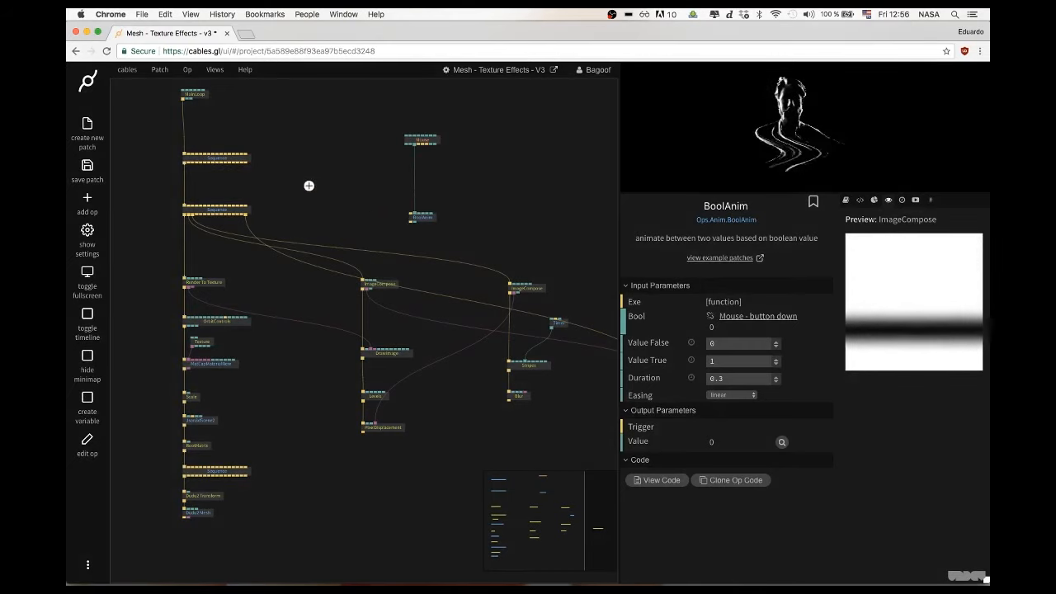
Add a Comment op to the patch and place it beside the main chain, near the Render To Texture op
{"action": "left_click", "coordinate": [299, 187]}
{"action": "scroll", "coordinate": [311, 211], "scroll_direction": "down", "scroll_amount": 2}
{"action": "left_click_drag", "start_coordinate": [265, 234], "coordinate": [145, 526]}
{"action": "left_click_drag", "start_coordinate": [142, 436], "coordinate": [226, 436]}
{"action": "key", "text": "Escape"}
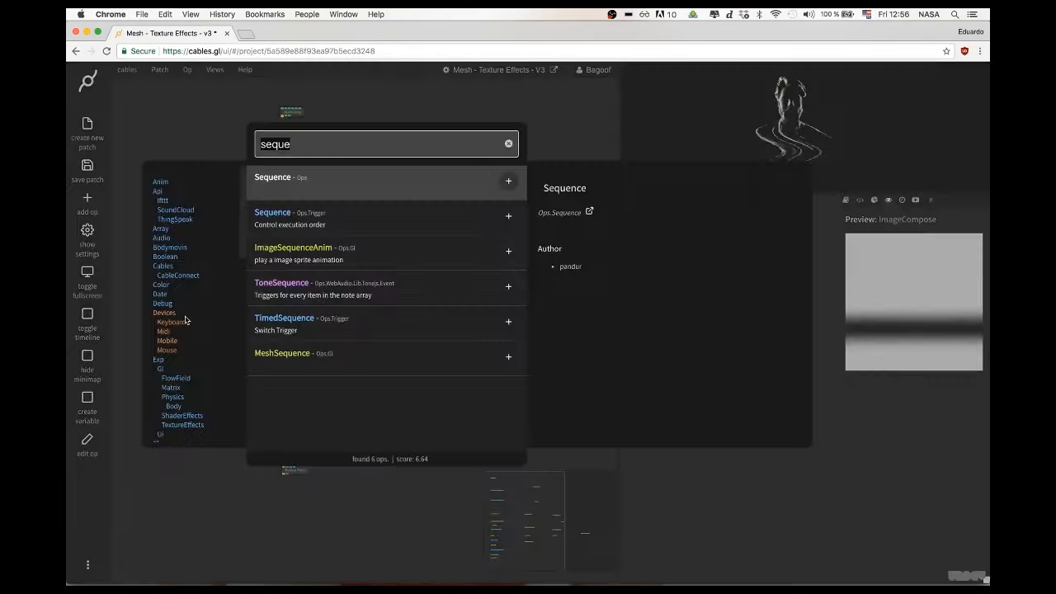
{"action": "type", "text": "comment"}
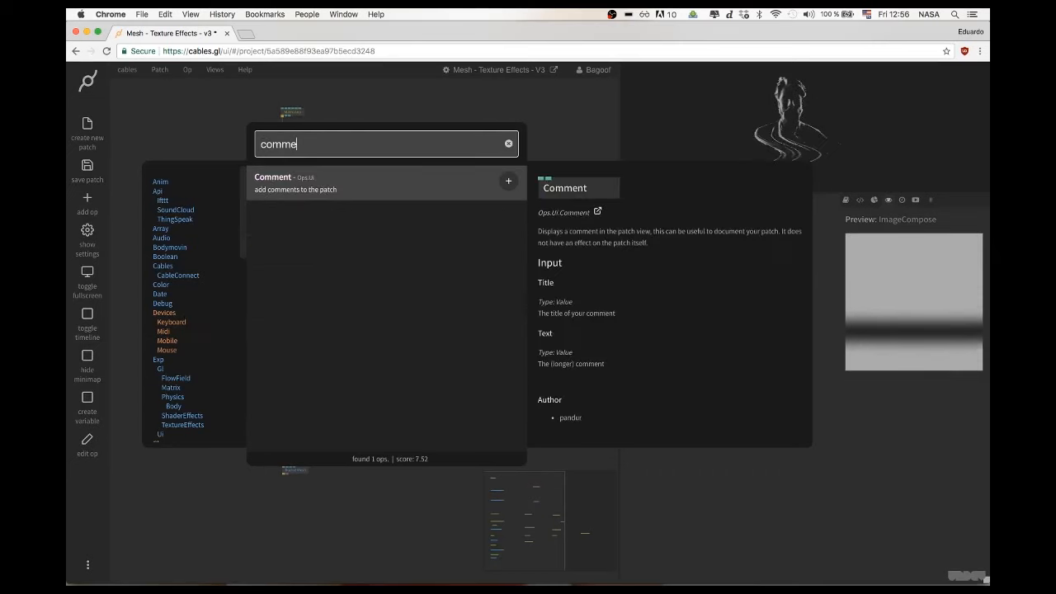
{"action": "key", "text": "Return"}
{"action": "left_click_drag", "start_coordinate": [365, 355], "coordinate": [239, 252]}
Title the comment "3D Scene" and position it just above the Render To Texture op
{"action": "left_click", "coordinate": [711, 302]}
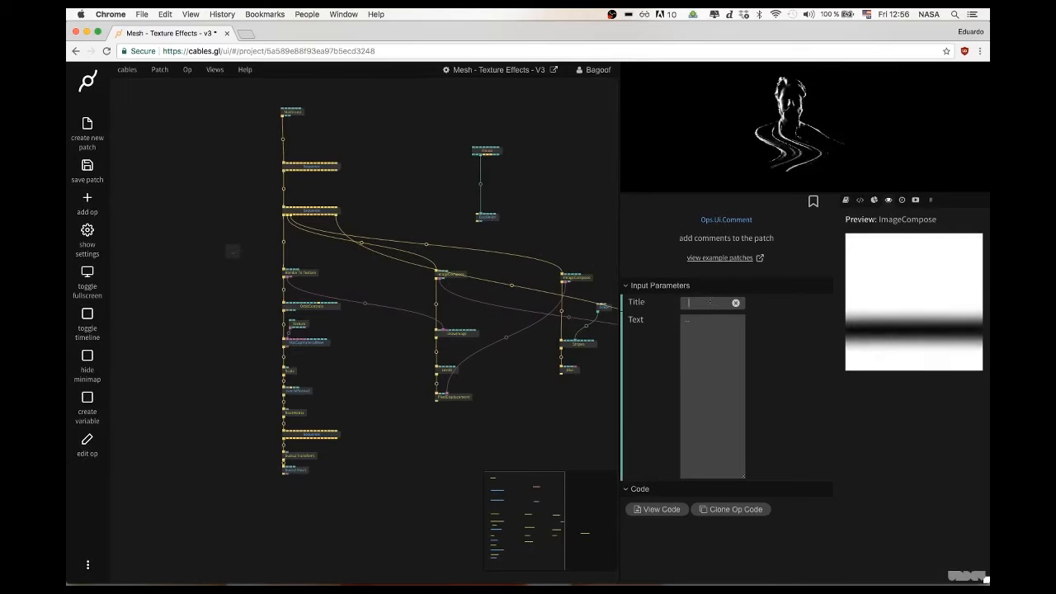
{"action": "type", "text": "3D"}
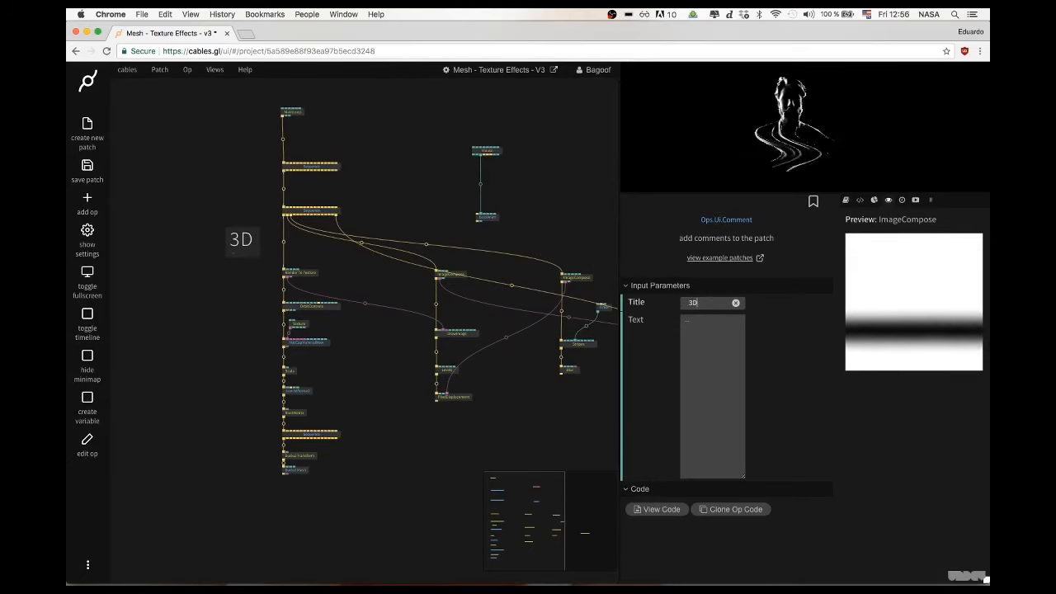
{"action": "type", "text": " Scene"}
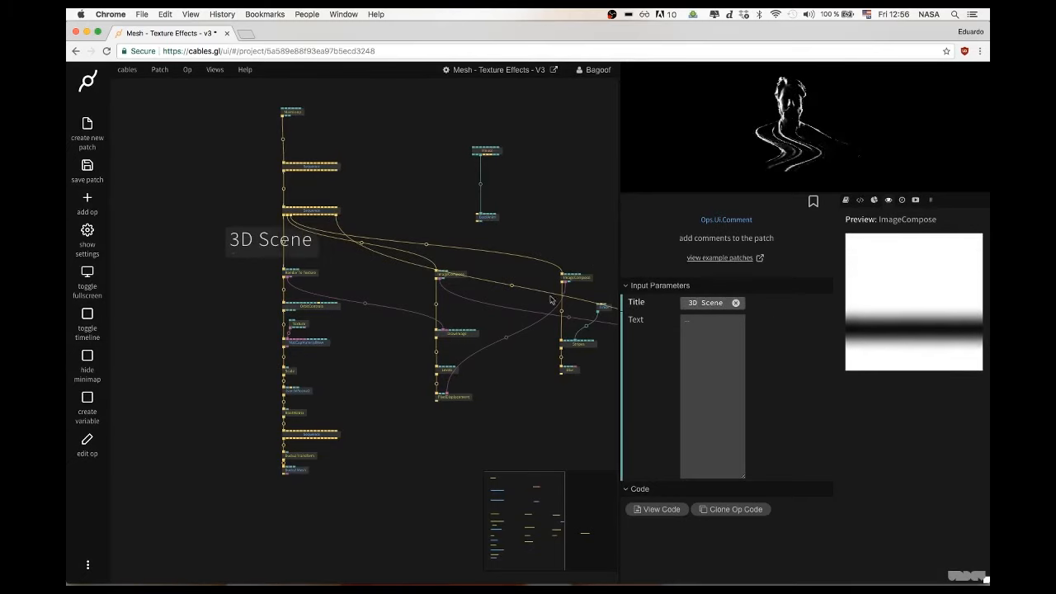
{"action": "left_click", "coordinate": [375, 297]}
{"action": "left_click_drag", "start_coordinate": [296, 245], "coordinate": [334, 208]}
Move the Mouse and BoolAnim ops up and place a copy of the 3D Scene comment, titled "Texture Effects", above the ImageCompose chains
{"action": "left_click", "coordinate": [297, 243]}
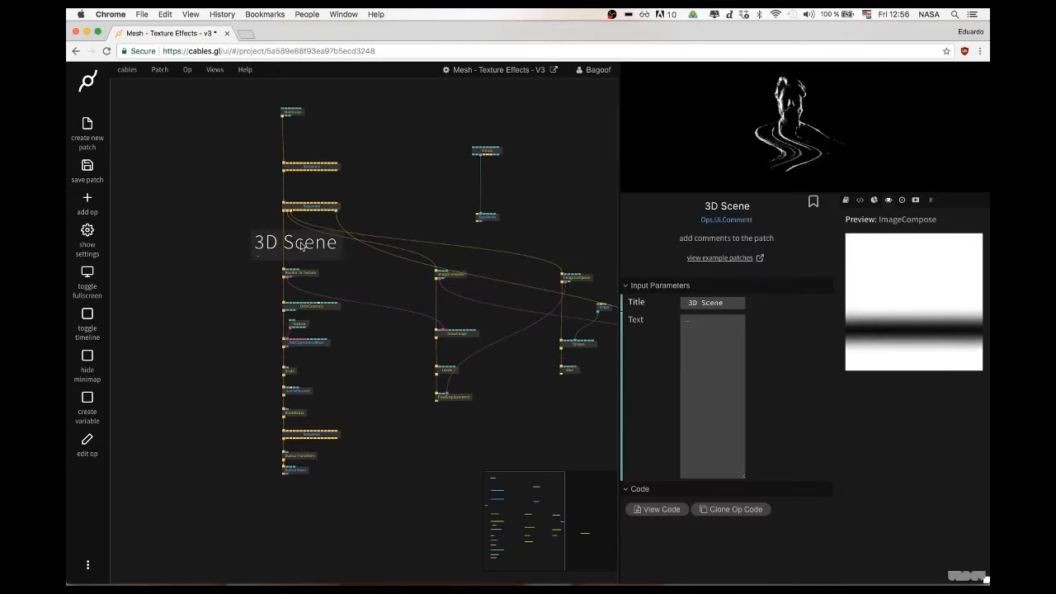
{"action": "key", "text": "ctrl+c"}
{"action": "key", "text": "ctrl+v"}
{"action": "left_click_drag", "start_coordinate": [350, 259], "coordinate": [474, 241]}
{"action": "mouse_move", "coordinate": [518, 141]}
{"action": "left_mouse_down"}
{"action": "mouse_move", "coordinate": [453, 227]}
{"action": "mouse_move", "coordinate": [504, 179]}
{"action": "mouse_move", "coordinate": [505, 143]}
{"action": "left_mouse_up"}
{"action": "left_click_drag", "start_coordinate": [468, 244], "coordinate": [495, 245]}
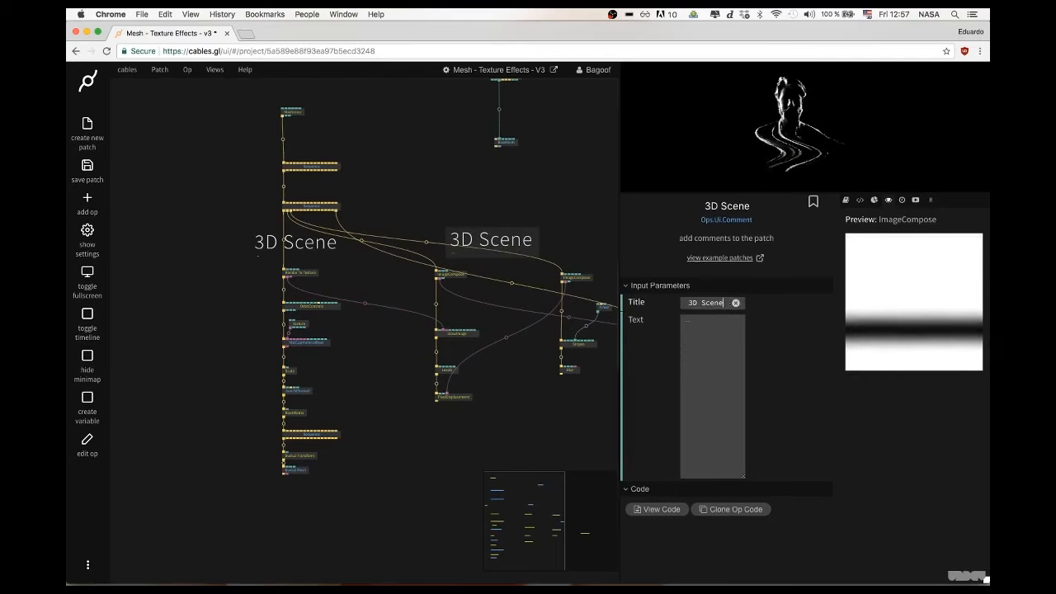
{"action": "triple_click", "coordinate": [726, 303]}
{"action": "type", "text": "Texture Effects"}
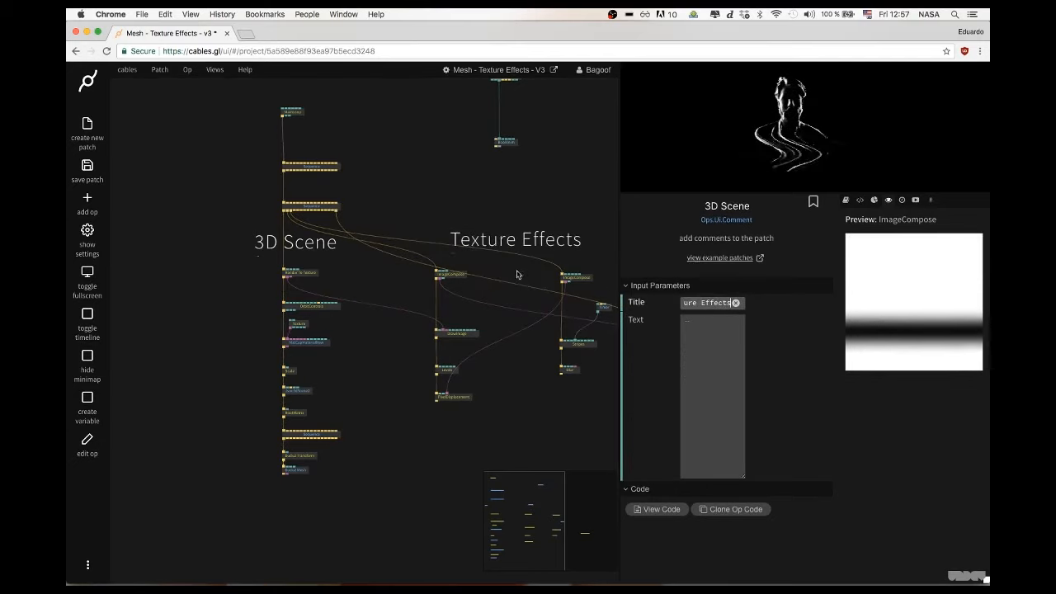
Move the upper Sequence op and the MainLoop op higher to space out the start of the chain
{"action": "left_click_drag", "start_coordinate": [523, 205], "coordinate": [430, 216]}
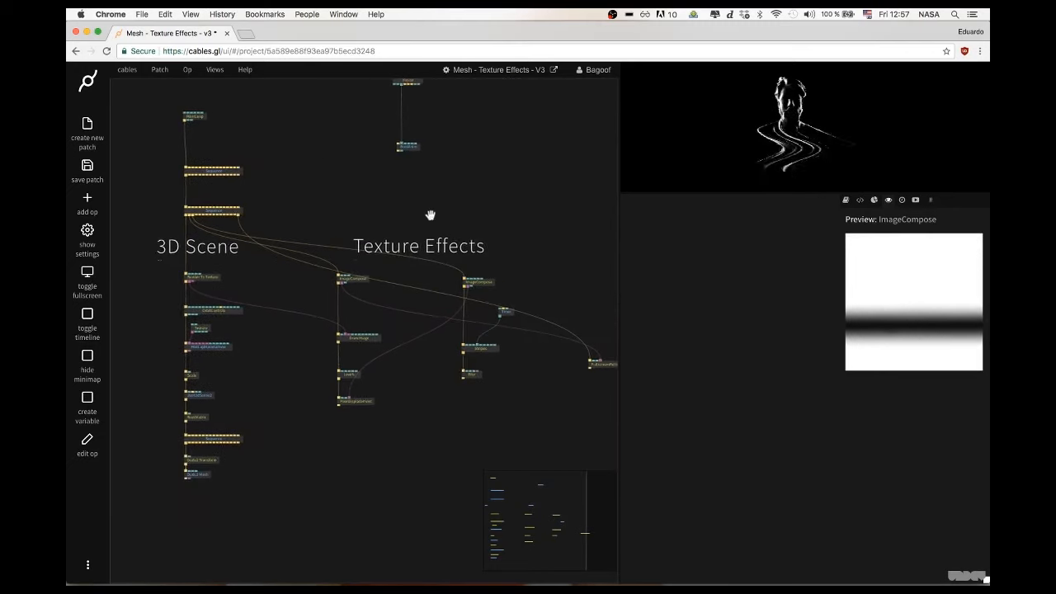
{"action": "scroll", "coordinate": [495, 262], "scroll_direction": "down", "scroll_amount": 2}
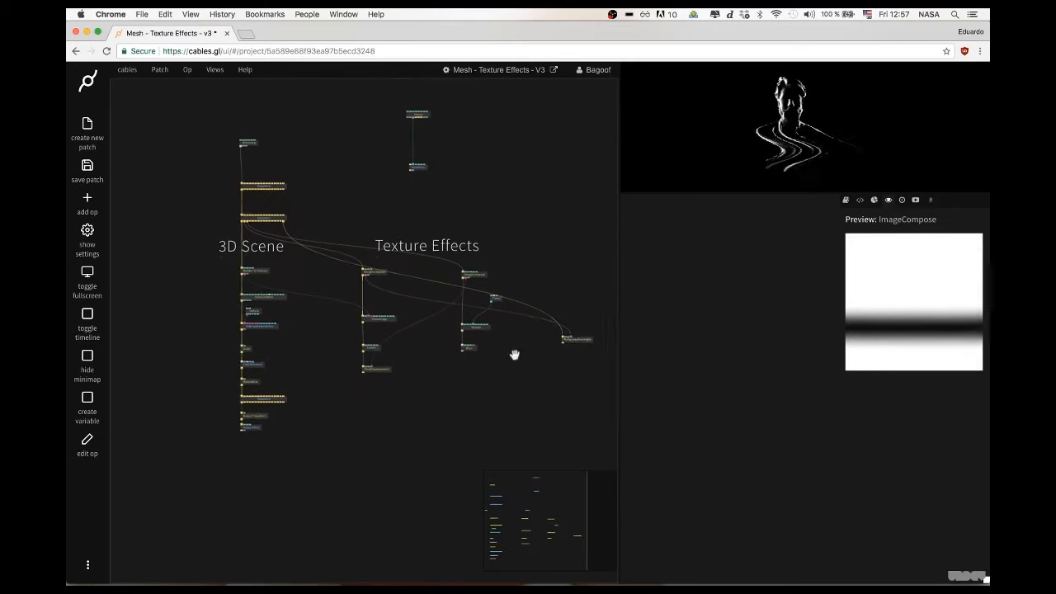
{"action": "left_click_drag", "start_coordinate": [516, 354], "coordinate": [570, 373]}
{"action": "scroll", "coordinate": [444, 241], "scroll_direction": "up", "scroll_amount": 2}
{"action": "left_click_drag", "start_coordinate": [430, 244], "coordinate": [439, 262]}
{"action": "scroll", "coordinate": [439, 262], "scroll_direction": "up", "scroll_amount": 3}
{"action": "scroll", "coordinate": [439, 262], "scroll_direction": "down", "scroll_amount": 3}
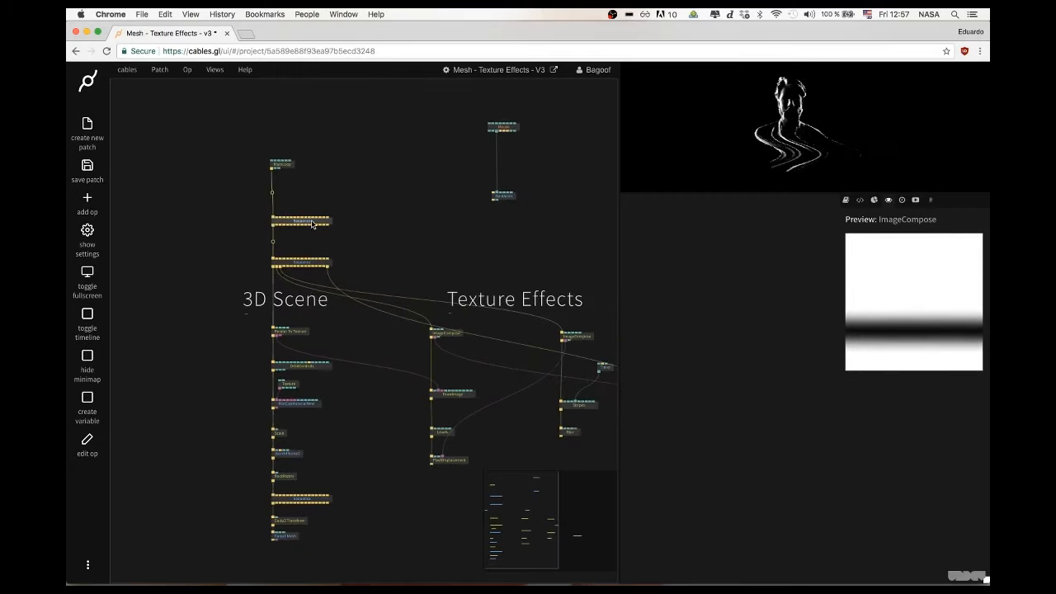
{"action": "left_click_drag", "start_coordinate": [312, 221], "coordinate": [312, 203]}
{"action": "left_click_drag", "start_coordinate": [288, 165], "coordinate": [291, 156]}
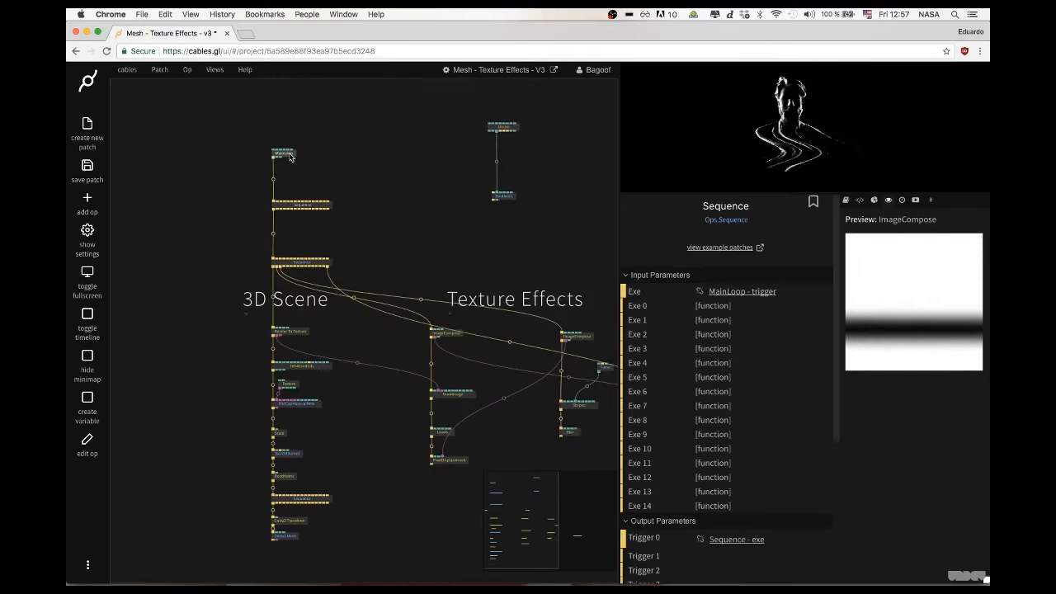
Link BoolAnim's Exe input to Trigger 15 of the upper Sequence and move the BoolAnim and Mouse ops lower
{"action": "left_click", "coordinate": [495, 195]}
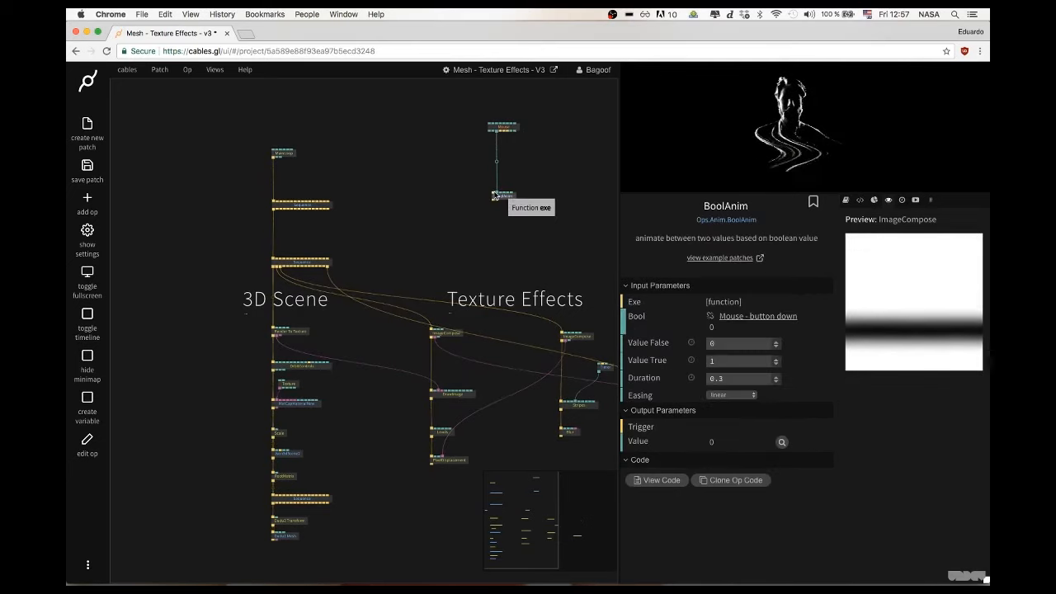
{"action": "left_click_drag", "start_coordinate": [494, 196], "coordinate": [328, 212]}
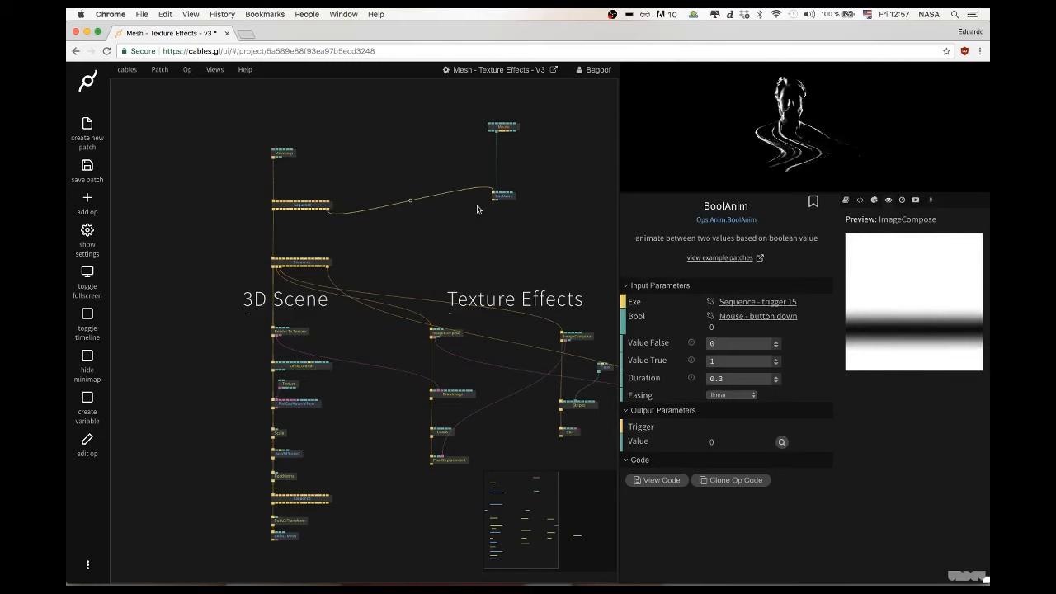
{"action": "left_click_drag", "start_coordinate": [502, 199], "coordinate": [499, 242]}
{"action": "left_click_drag", "start_coordinate": [503, 127], "coordinate": [500, 166]}
{"action": "left_click", "coordinate": [526, 216]}
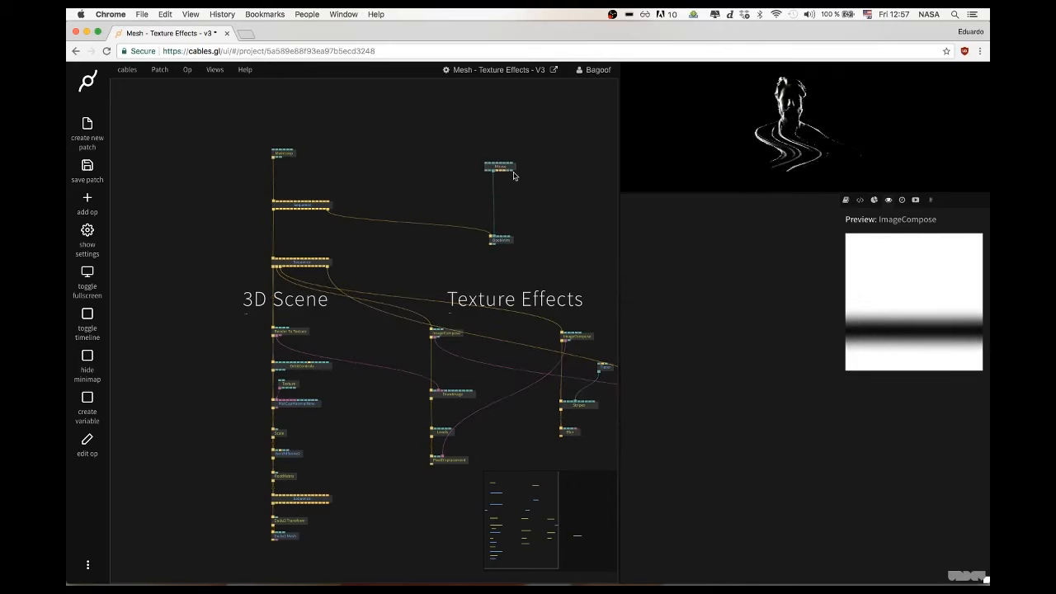
Test the Mouse op's Button Down output in the render view with its BoolAnim link removed, and restore the link to Bool
{"action": "left_click", "coordinate": [509, 169]}
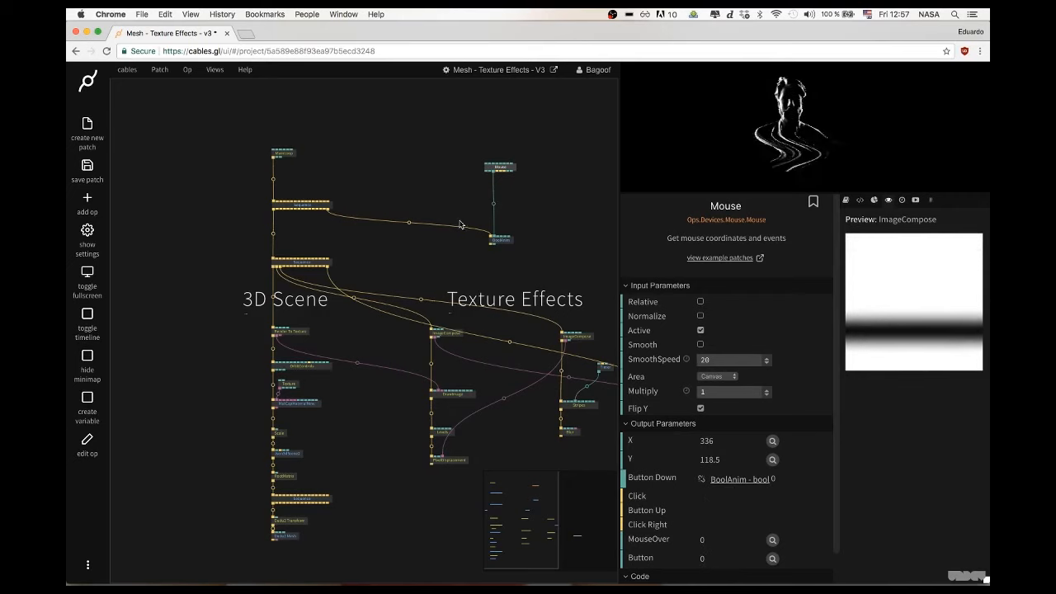
{"action": "right_click", "coordinate": [494, 236]}
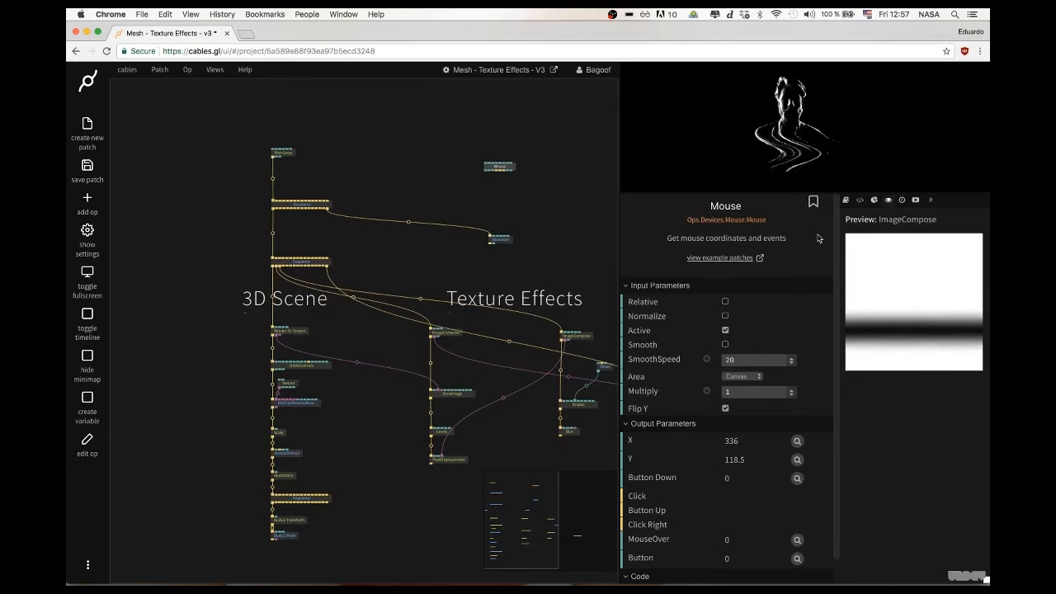
{"action": "left_click", "coordinate": [879, 110]}
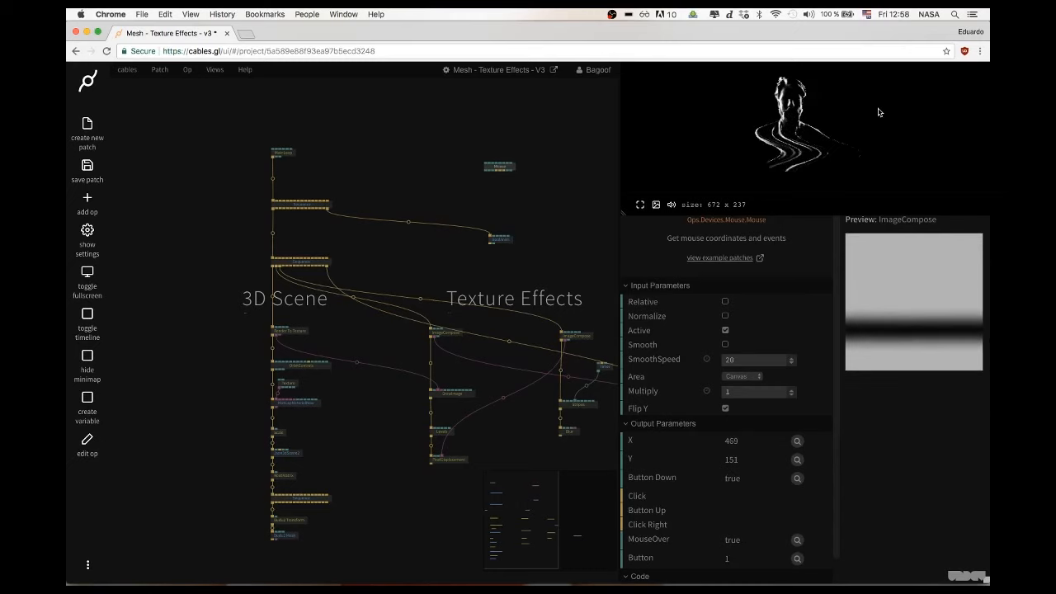
{"action": "left_click", "coordinate": [500, 241]}
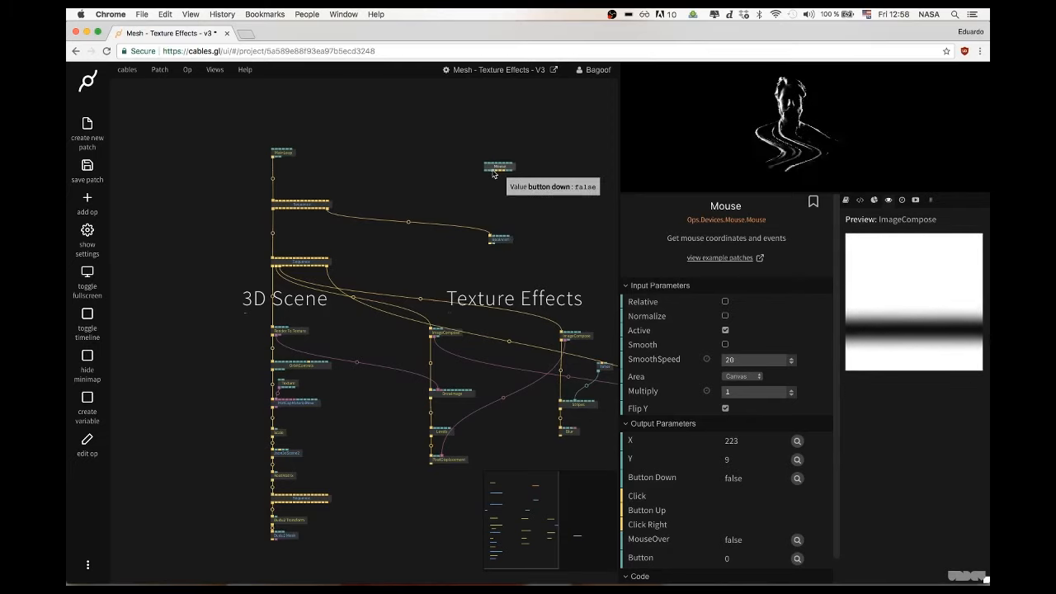
{"action": "left_click_drag", "start_coordinate": [493, 172], "coordinate": [495, 239]}
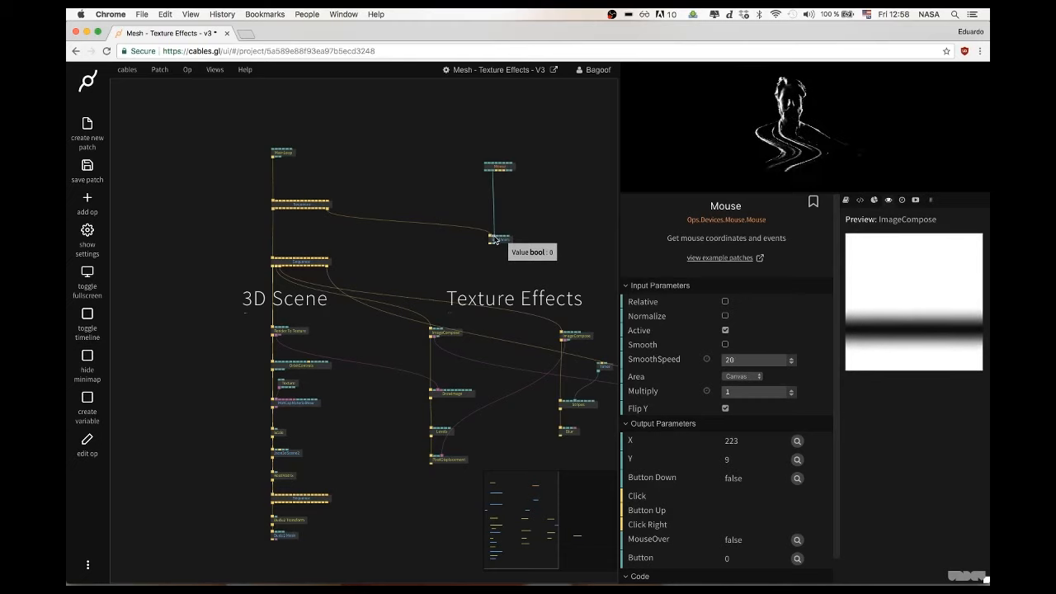
Set the BoolAnim op's Duration to 0.5 and its Easing to Quint In Out
{"action": "left_click", "coordinate": [500, 240]}
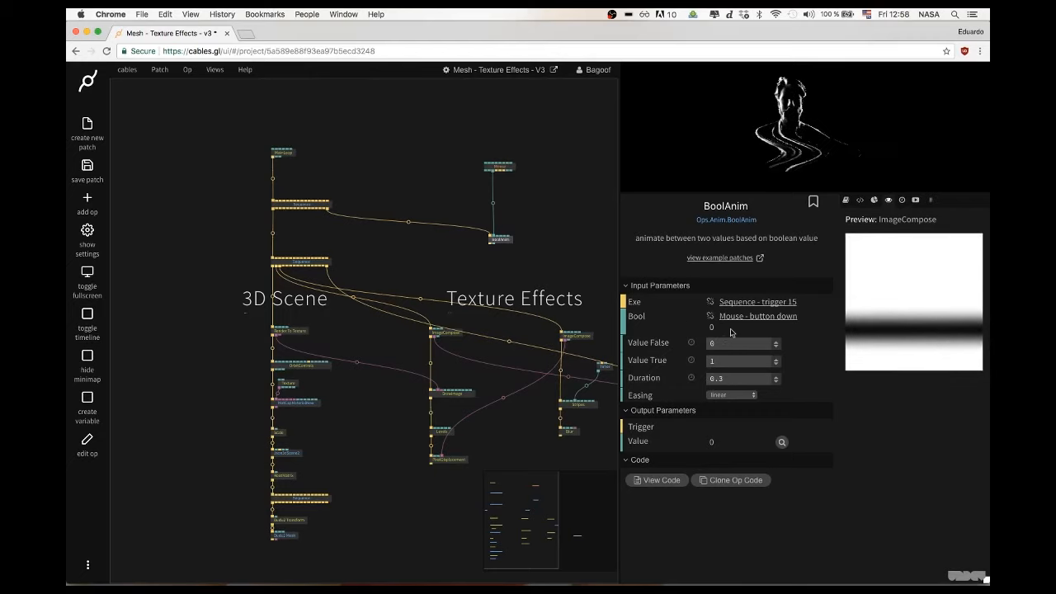
{"action": "left_click", "coordinate": [734, 379]}
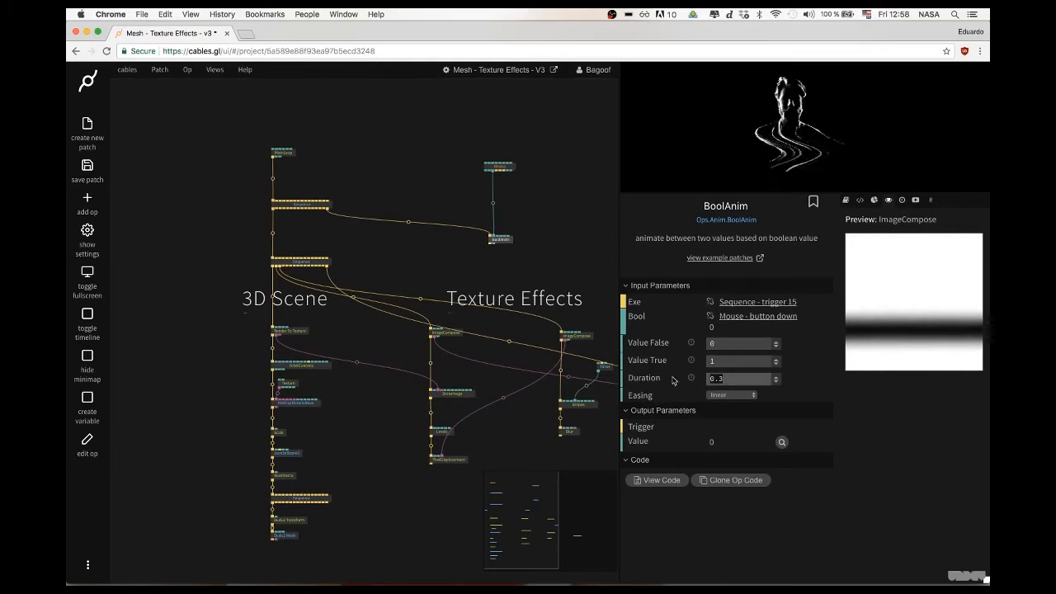
{"action": "type", "text": "0"}
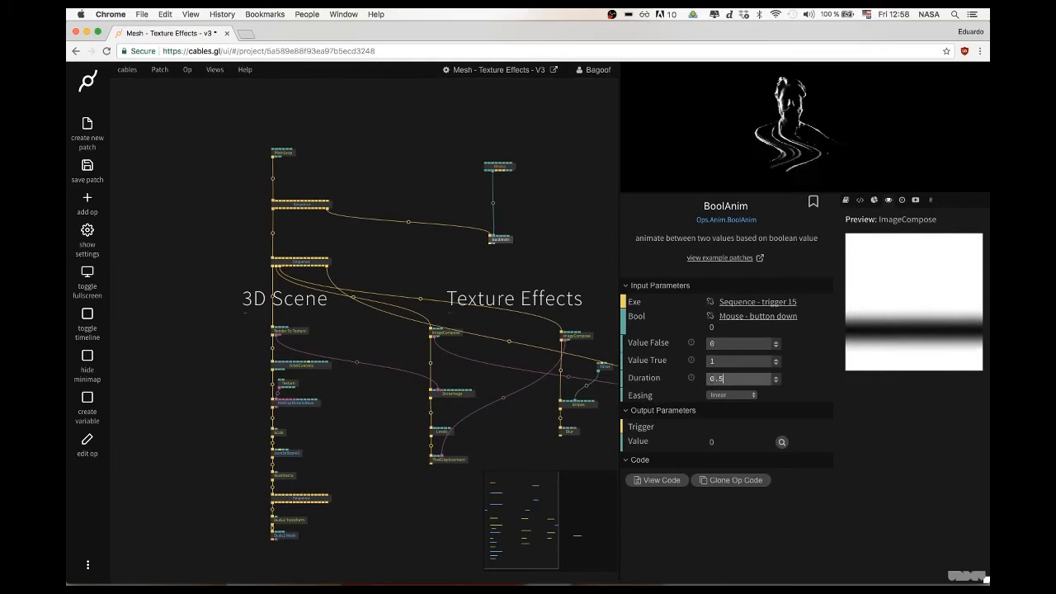
{"action": "type", "text": ".5"}
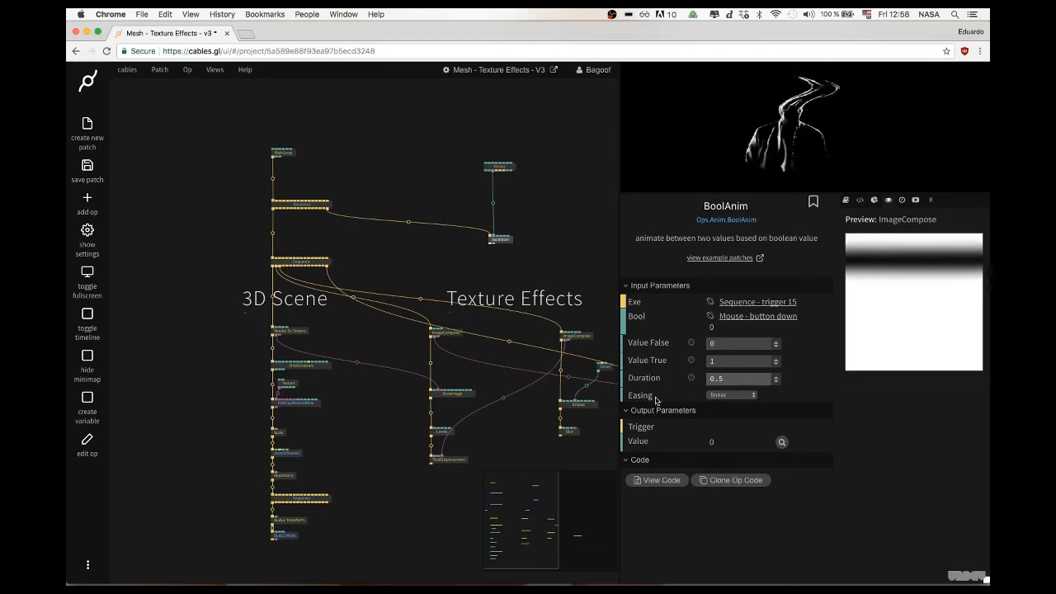
{"action": "left_click", "coordinate": [735, 396]}
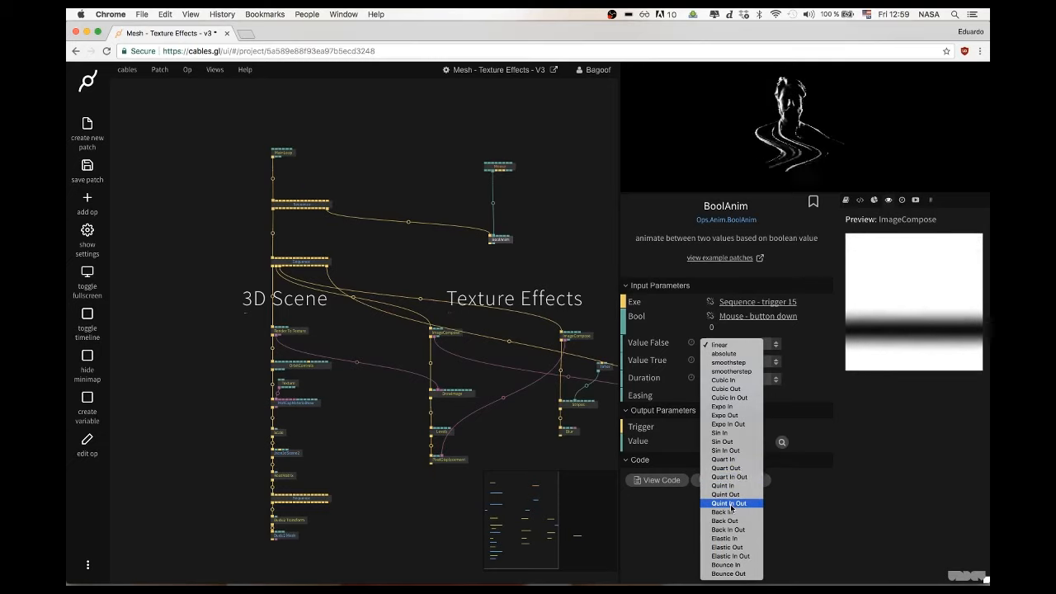
{"action": "left_click", "coordinate": [729, 505]}
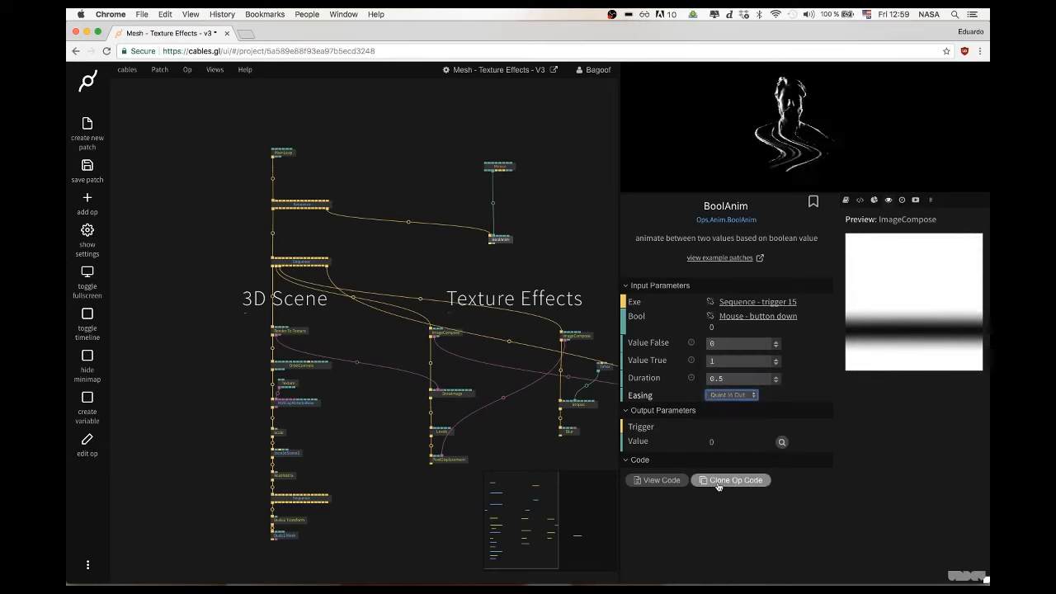
Test how the BoolAnim op's Bool input and output Value respond to the mouse button in the render view
{"action": "left_click", "coordinate": [504, 241]}
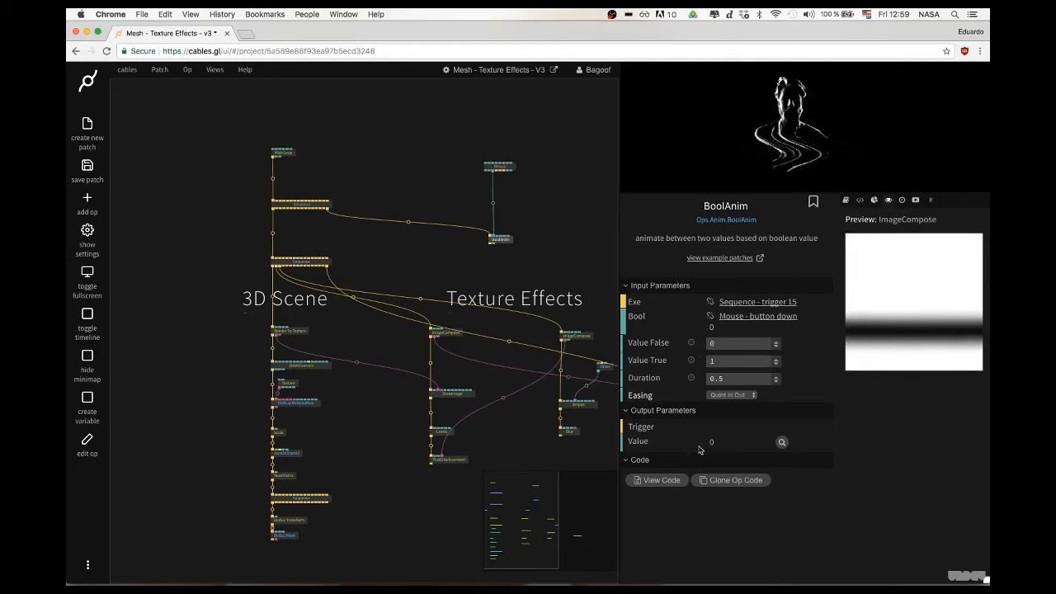
{"action": "left_click", "coordinate": [919, 118]}
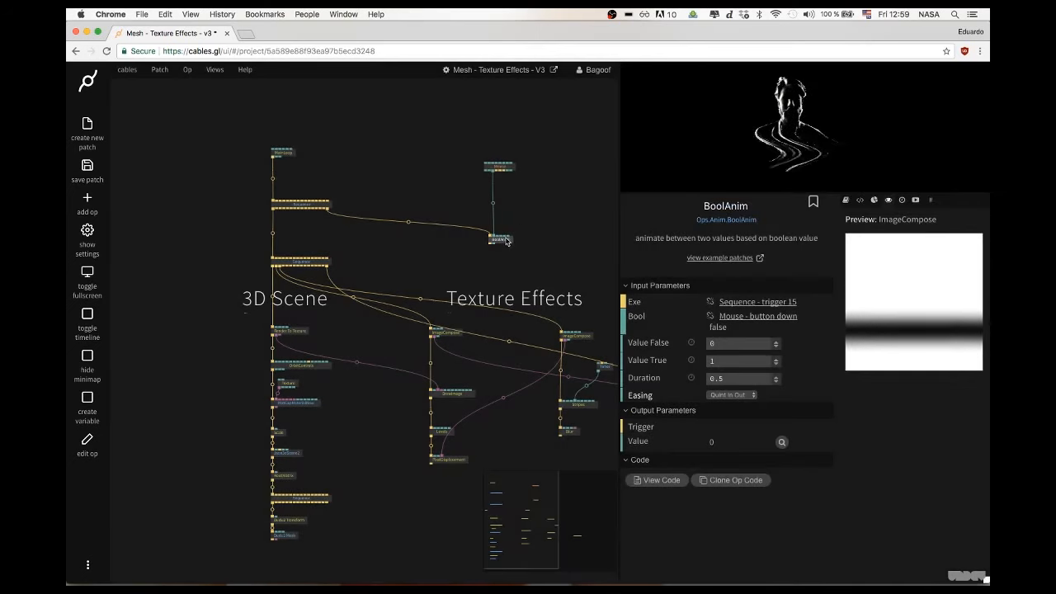
Move the BoolAnim op up close below the Mouse op, and shift the MainLoop and upper Sequence ops higher
{"action": "left_click_drag", "start_coordinate": [506, 240], "coordinate": [505, 202]}
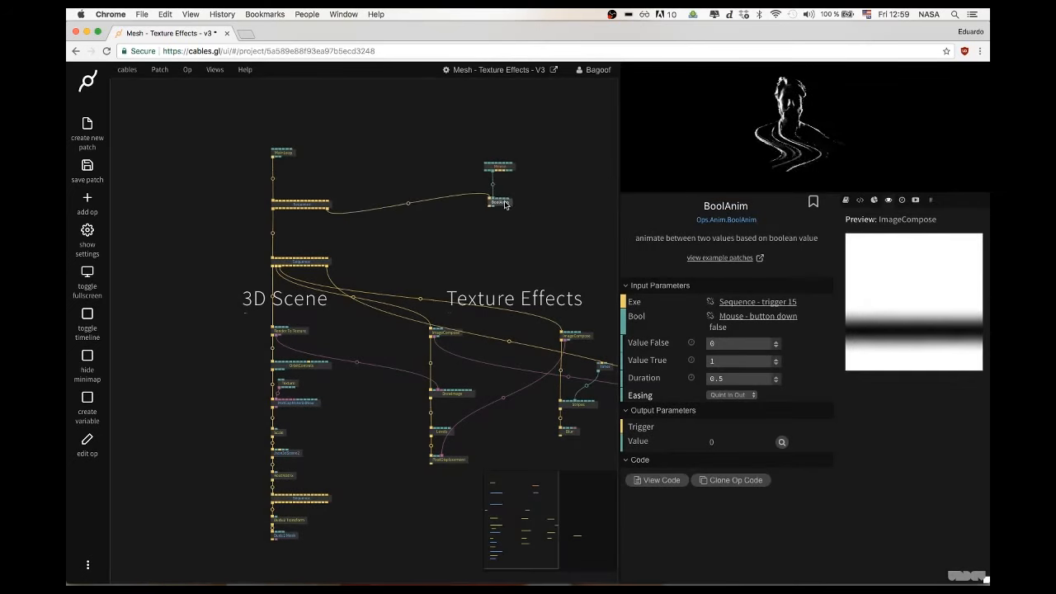
{"action": "double_click", "coordinate": [280, 184]}
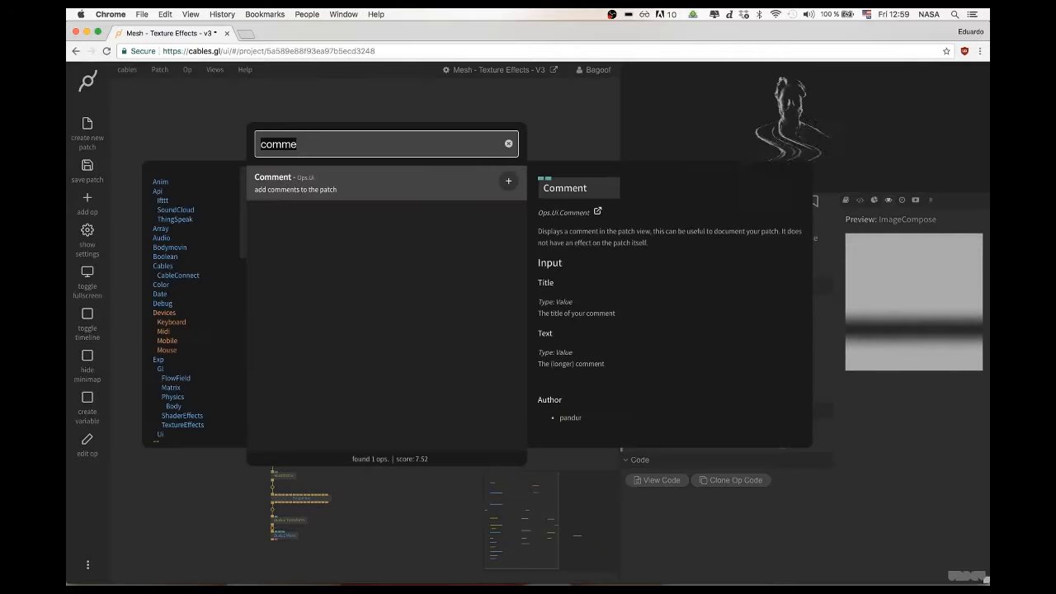
{"action": "key", "text": "Escape"}
{"action": "left_click", "coordinate": [294, 175]}
{"action": "left_click_drag", "start_coordinate": [293, 156], "coordinate": [295, 144]}
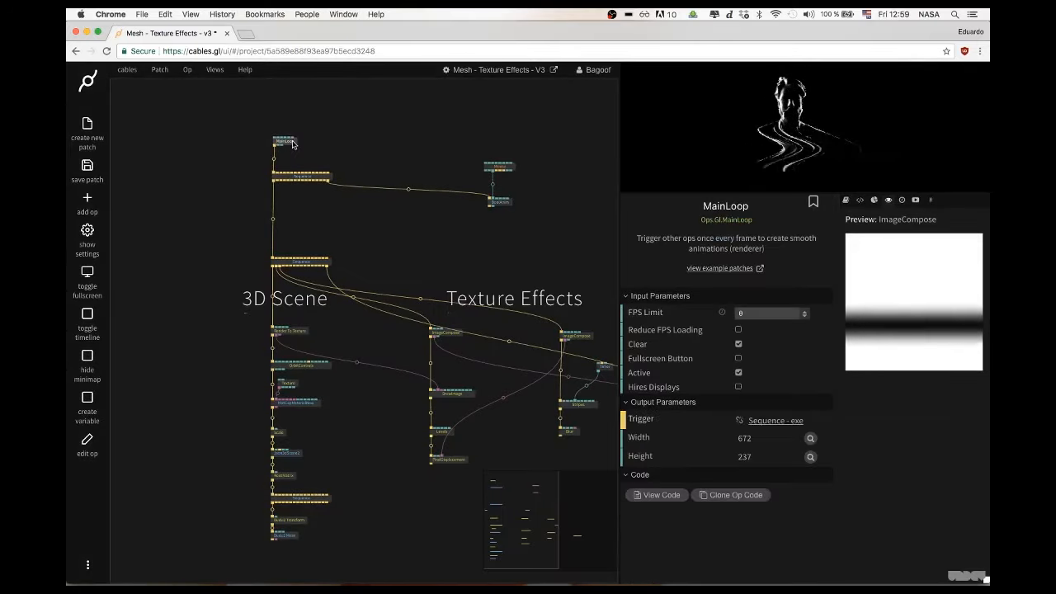
Link BoolAnim's Value output to the AmountX input of the PixelDisplacement op
{"action": "left_click", "coordinate": [495, 200]}
{"action": "left_click", "coordinate": [485, 248]}
{"action": "scroll", "coordinate": [491, 429], "scroll_direction": "up", "scroll_amount": 3}
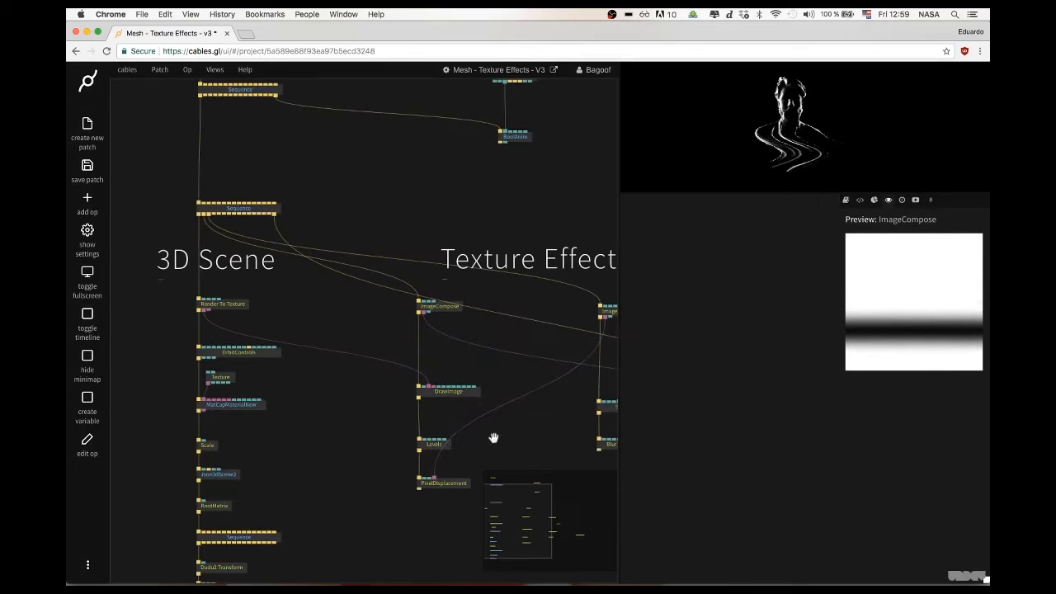
{"action": "scroll", "coordinate": [384, 453], "scroll_direction": "down", "scroll_amount": 5}
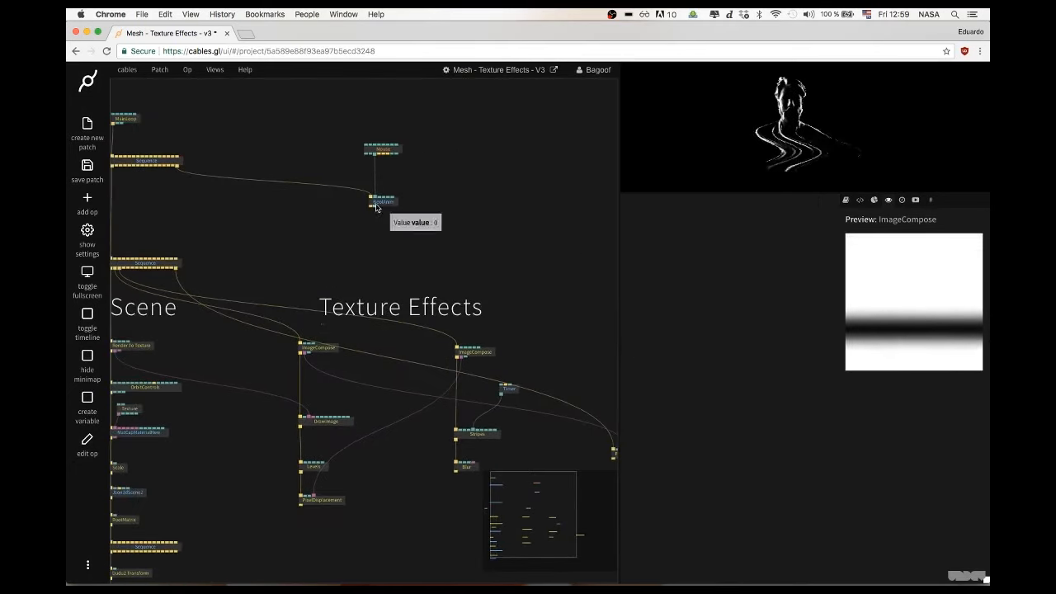
{"action": "left_click", "coordinate": [305, 500]}
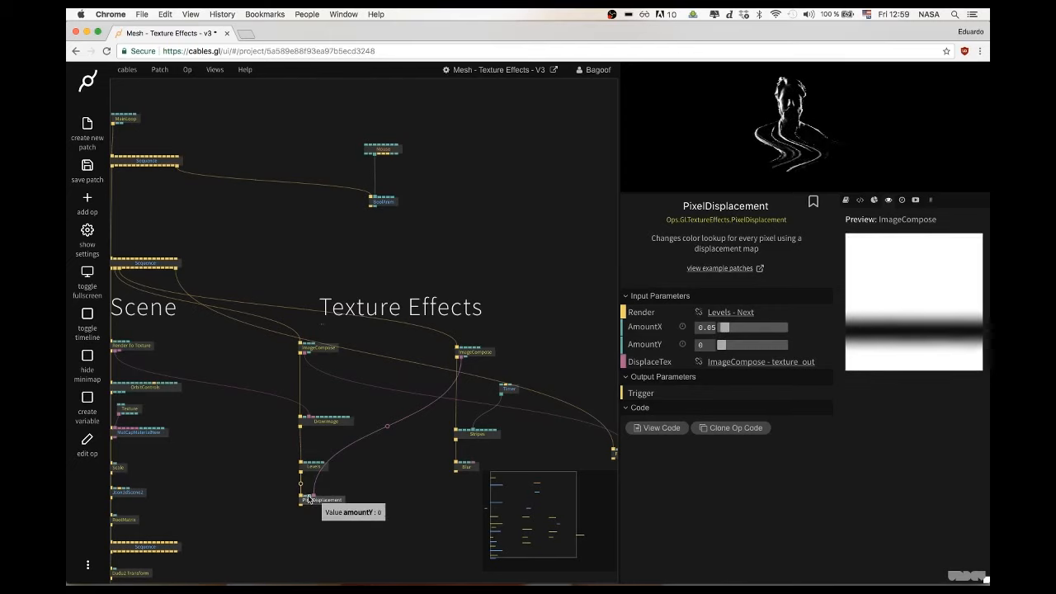
{"action": "key", "text": "Escape"}
{"action": "key", "text": "Escape"}
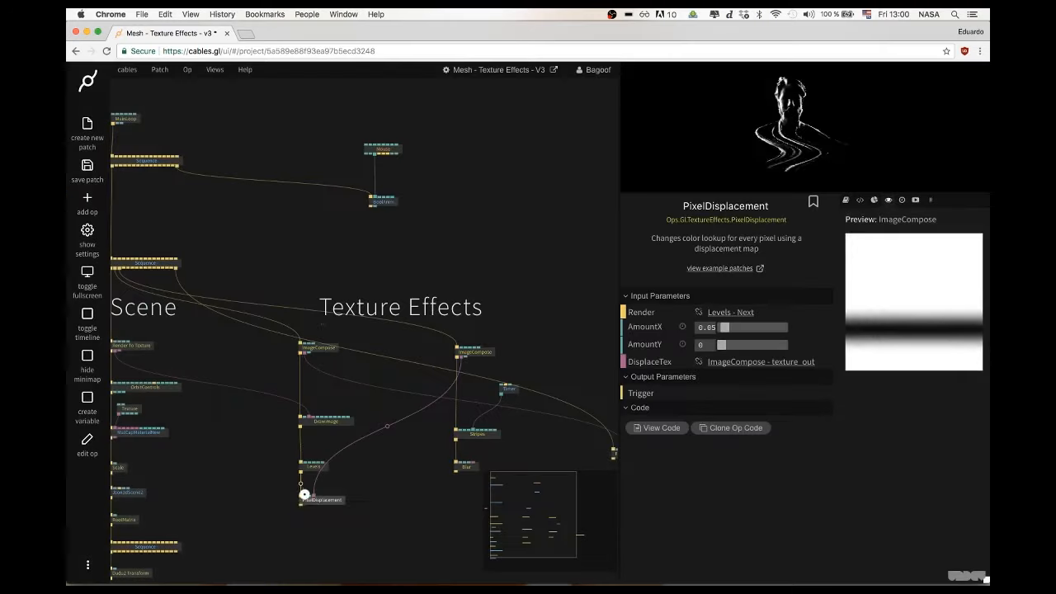
{"action": "left_click_drag", "start_coordinate": [314, 481], "coordinate": [379, 201]}
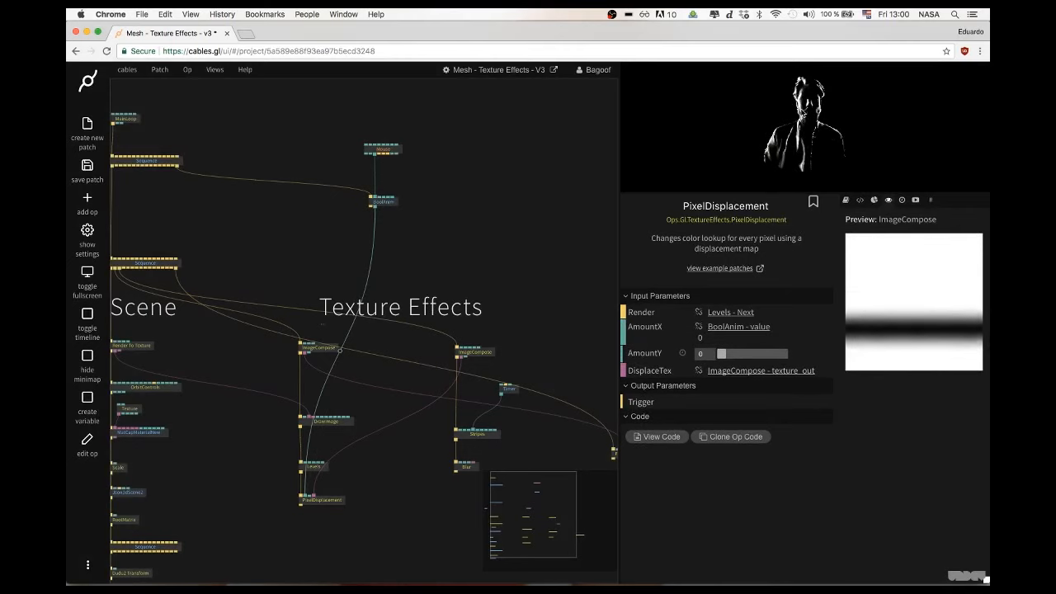
Test the mouse button's effect on the render, and set the BoolAnim op's Value True to 0.05
{"action": "left_click", "coordinate": [879, 118]}
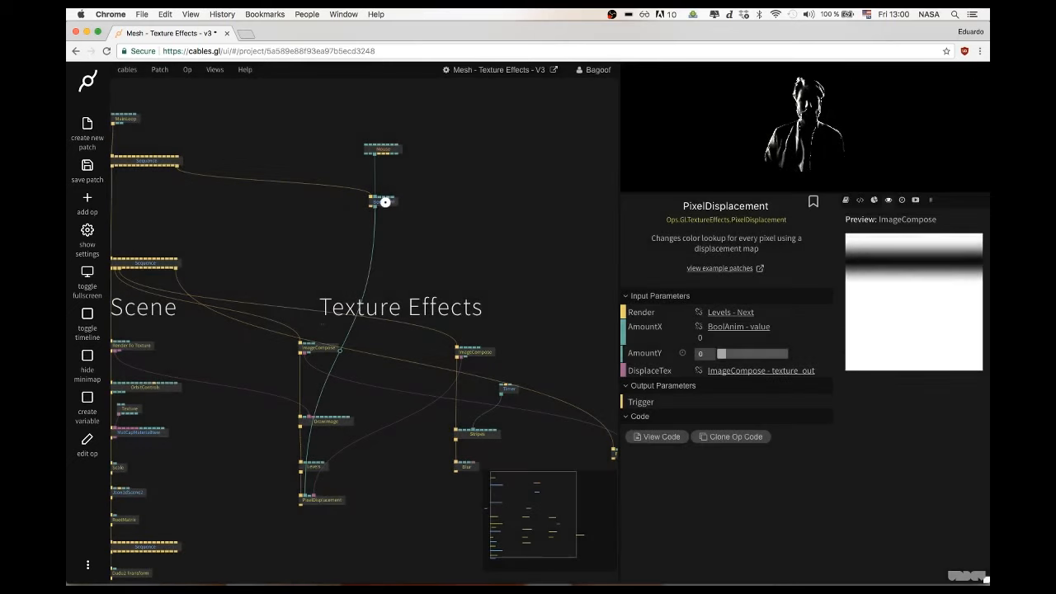
{"action": "left_click", "coordinate": [385, 200]}
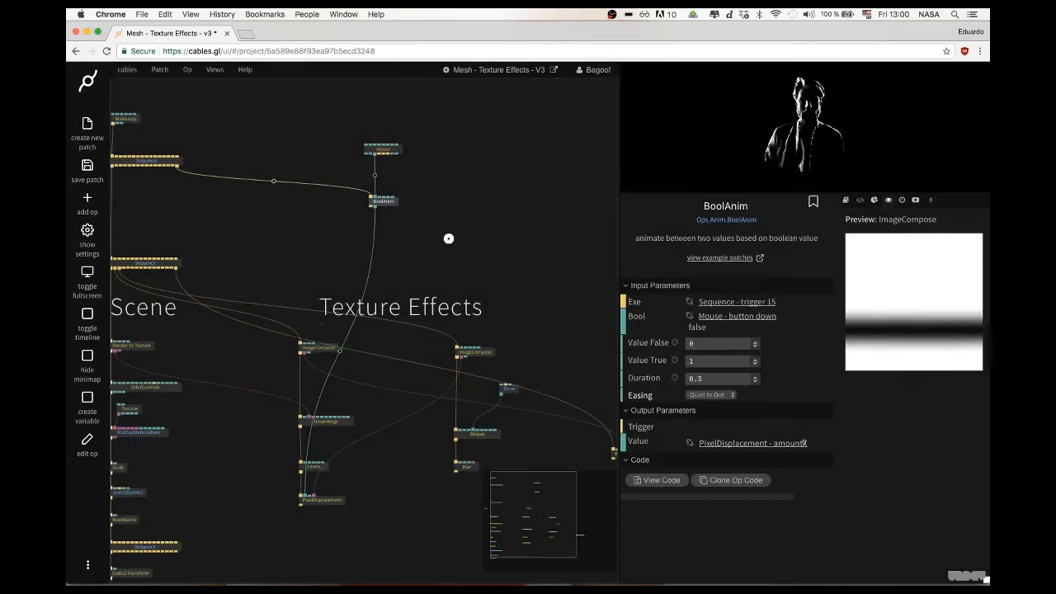
{"action": "left_click", "coordinate": [307, 500]}
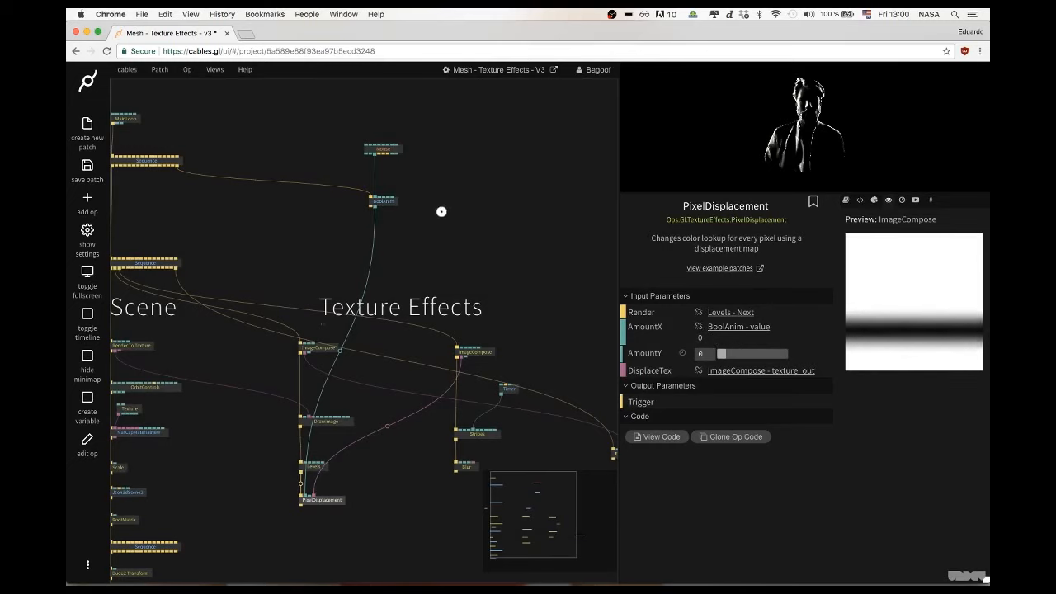
{"action": "left_click", "coordinate": [388, 204]}
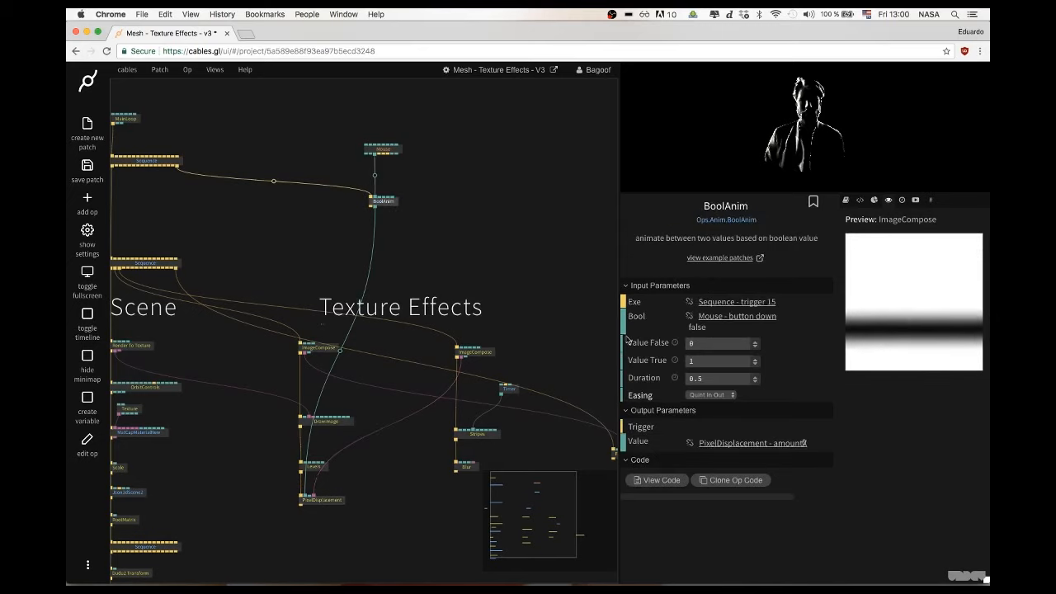
{"action": "left_click", "coordinate": [710, 358]}
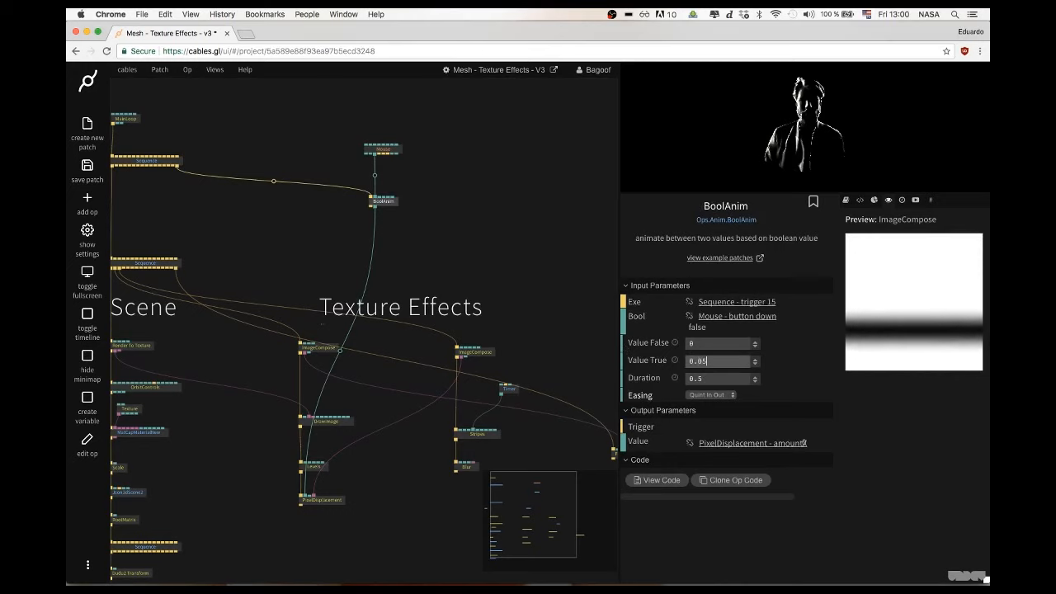
Test the mouse-triggered pixel displacement on the mesh in the render view and in fullscreen
{"action": "left_click", "coordinate": [849, 132]}
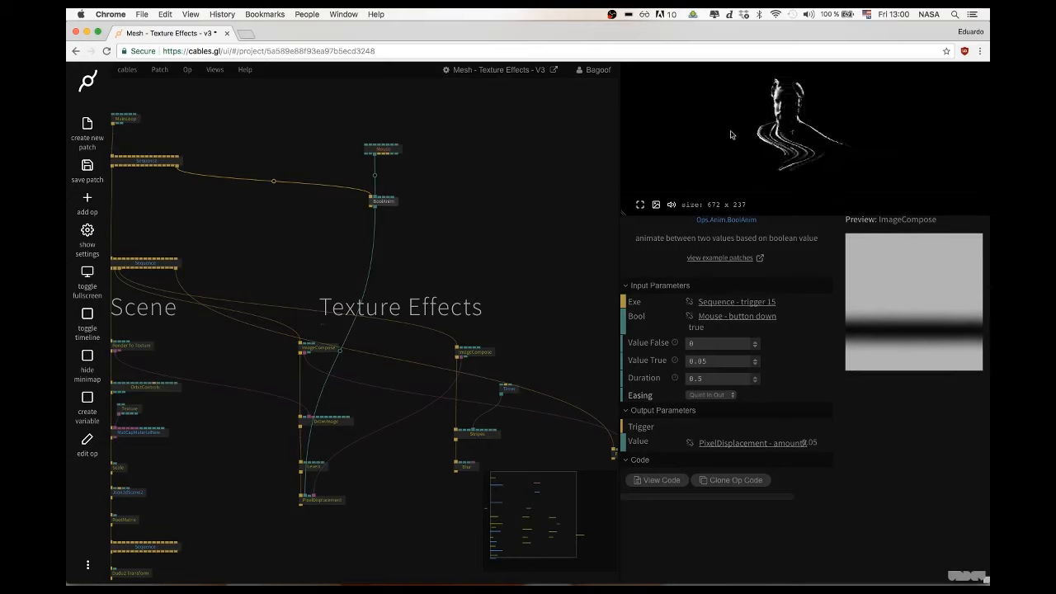
{"action": "left_click_drag", "start_coordinate": [837, 140], "coordinate": [837, 139]}
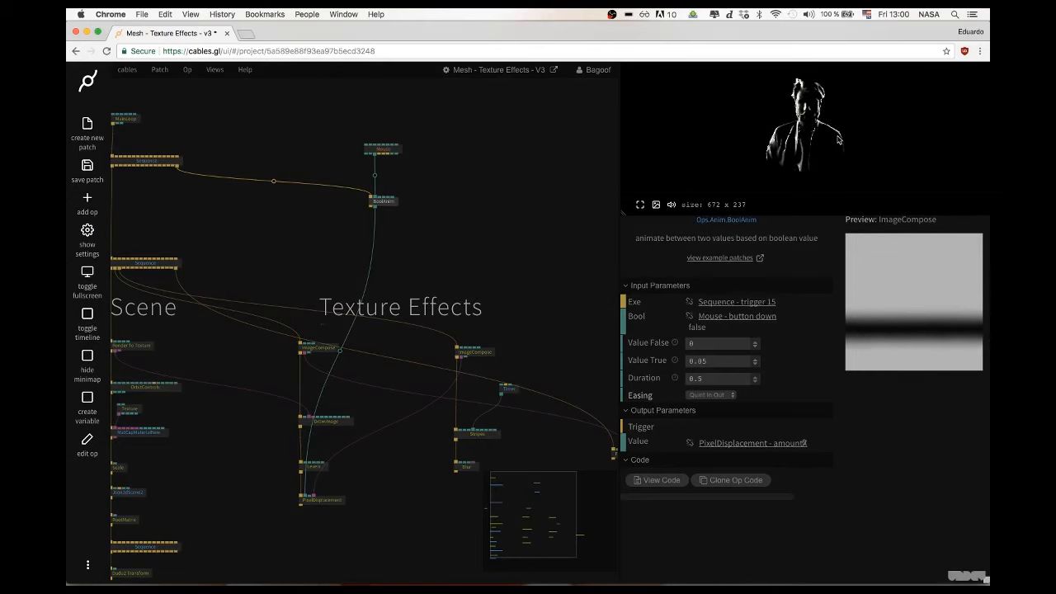
{"action": "key", "text": "super+Return"}
{"action": "mouse_move", "coordinate": [672, 307]}
{"action": "left_mouse_down"}
{"action": "mouse_move", "coordinate": [833, 308]}
{"action": "mouse_move", "coordinate": [626, 293]}
{"action": "mouse_move", "coordinate": [815, 320]}
{"action": "mouse_move", "coordinate": [733, 316]}
{"action": "left_mouse_up"}
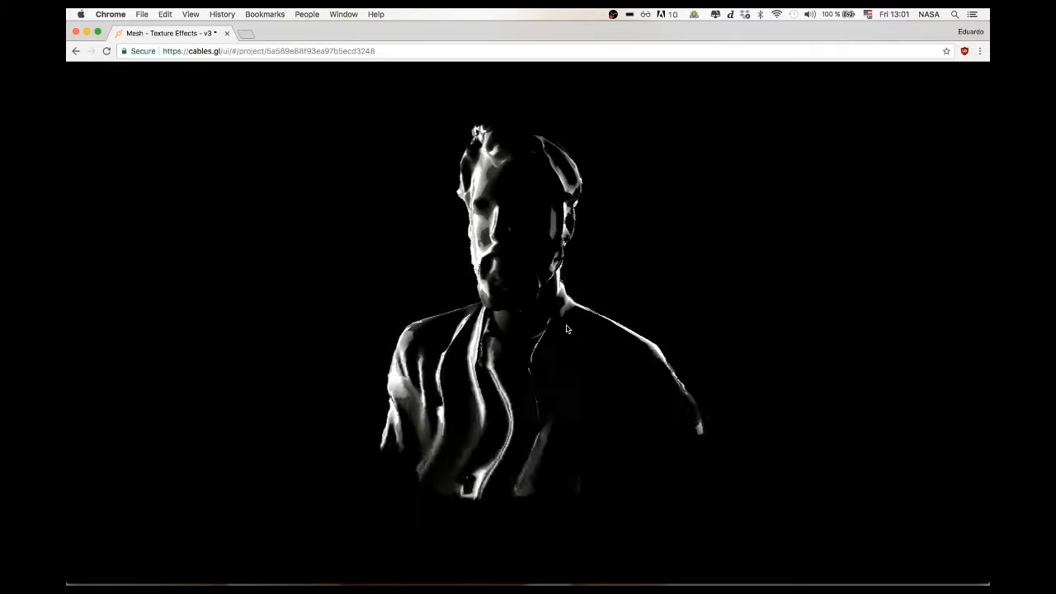
{"action": "key", "text": "Escape"}
Save the patch
{"action": "left_click", "coordinate": [495, 285]}
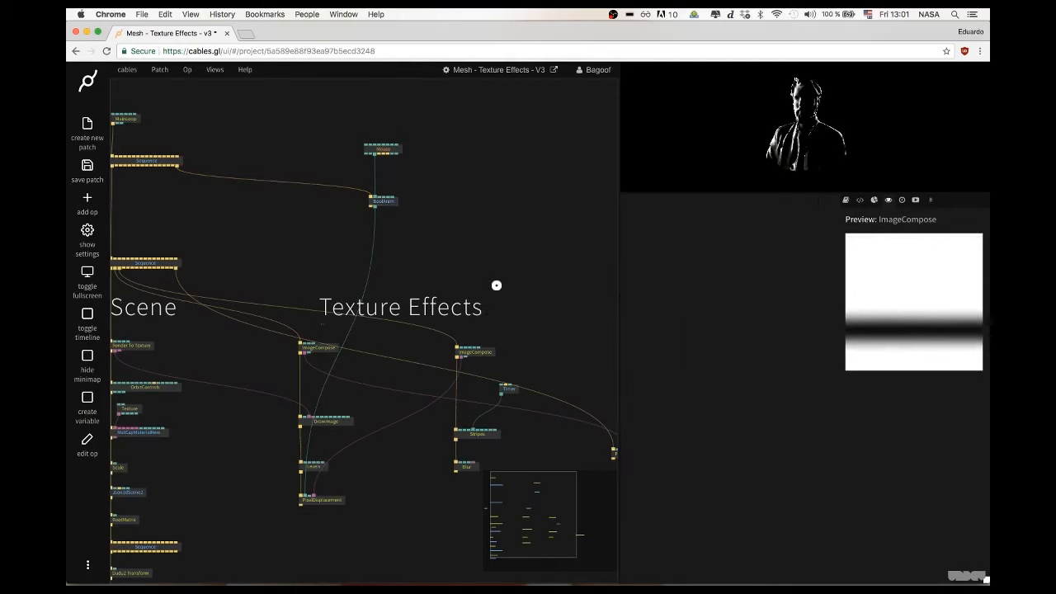
{"action": "left_click_drag", "start_coordinate": [431, 253], "coordinate": [518, 192]}
{"action": "key", "text": "super+s"}
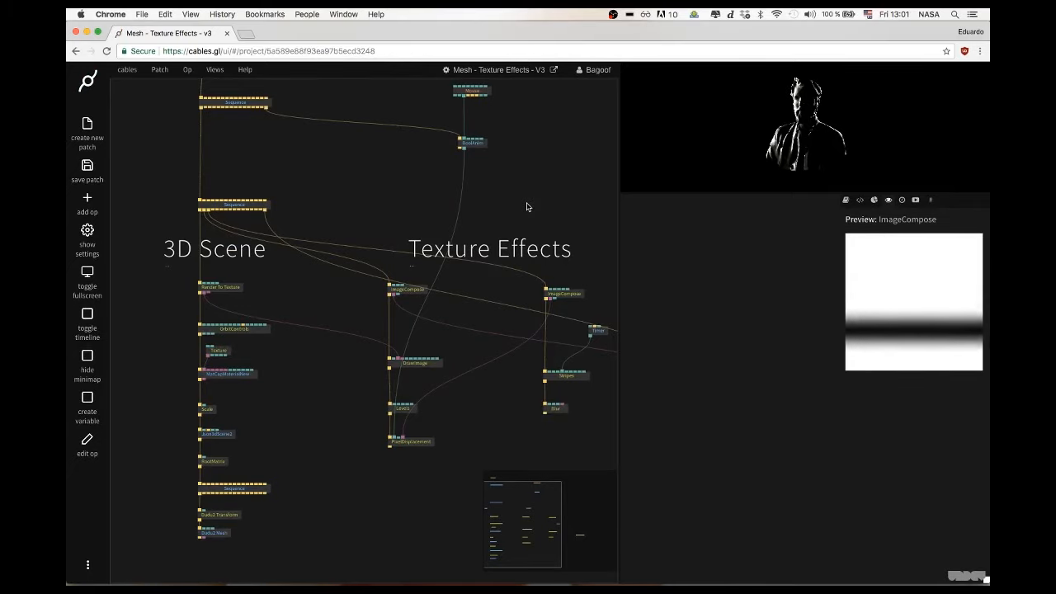
Try placing the BoolAnim and Mouse ops beside the Levels and DrawImage ops in the Texture Effects section
{"action": "left_click_drag", "start_coordinate": [519, 186], "coordinate": [496, 206]}
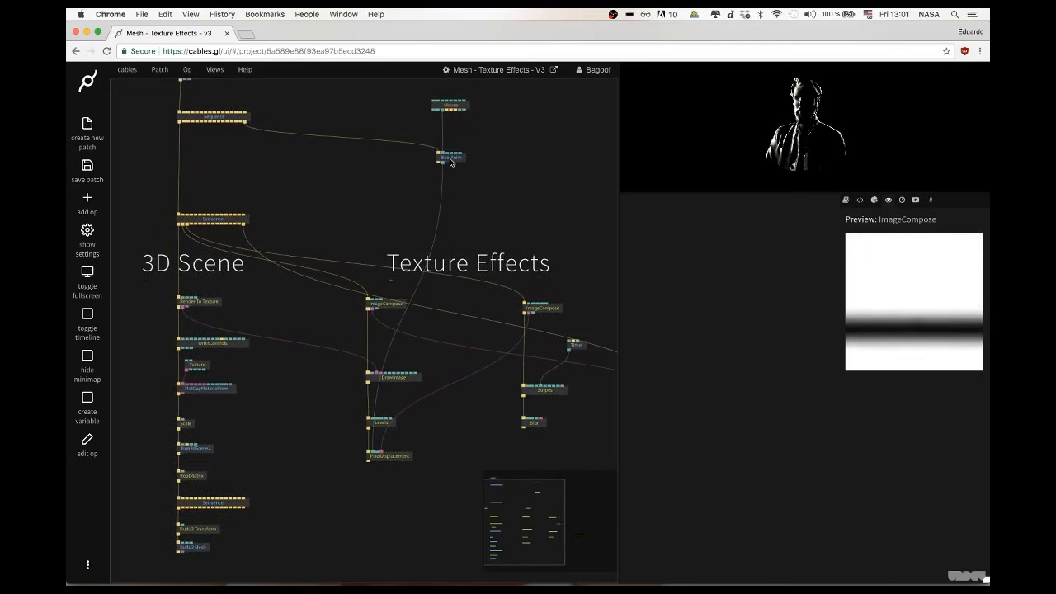
{"action": "left_click_drag", "start_coordinate": [450, 163], "coordinate": [441, 427]}
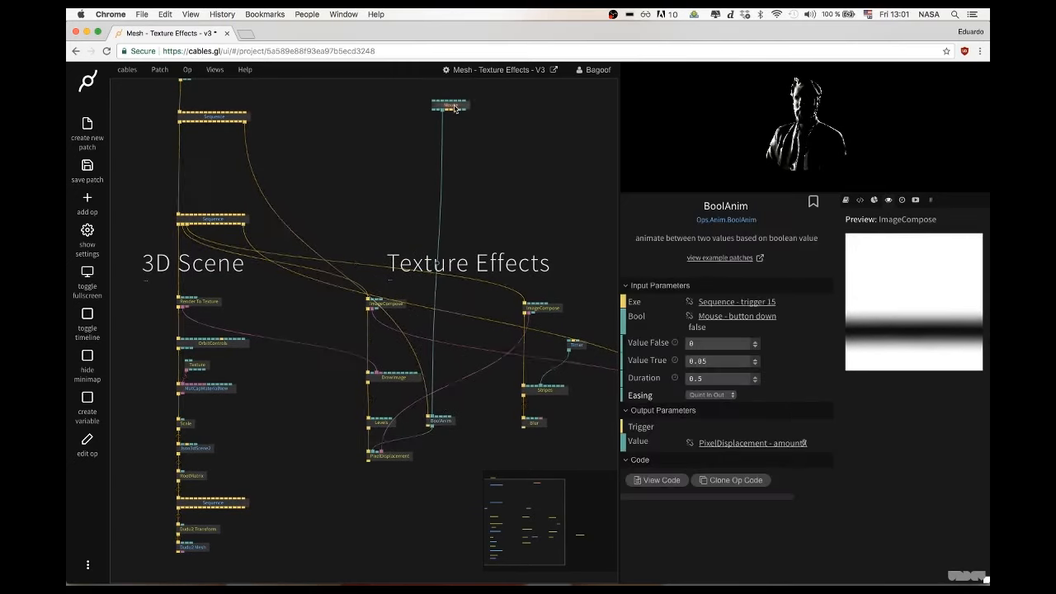
{"action": "left_click_drag", "start_coordinate": [454, 107], "coordinate": [454, 382]}
{"action": "left_click", "coordinate": [464, 438]}
{"action": "left_click_drag", "start_coordinate": [464, 439], "coordinate": [424, 381]}
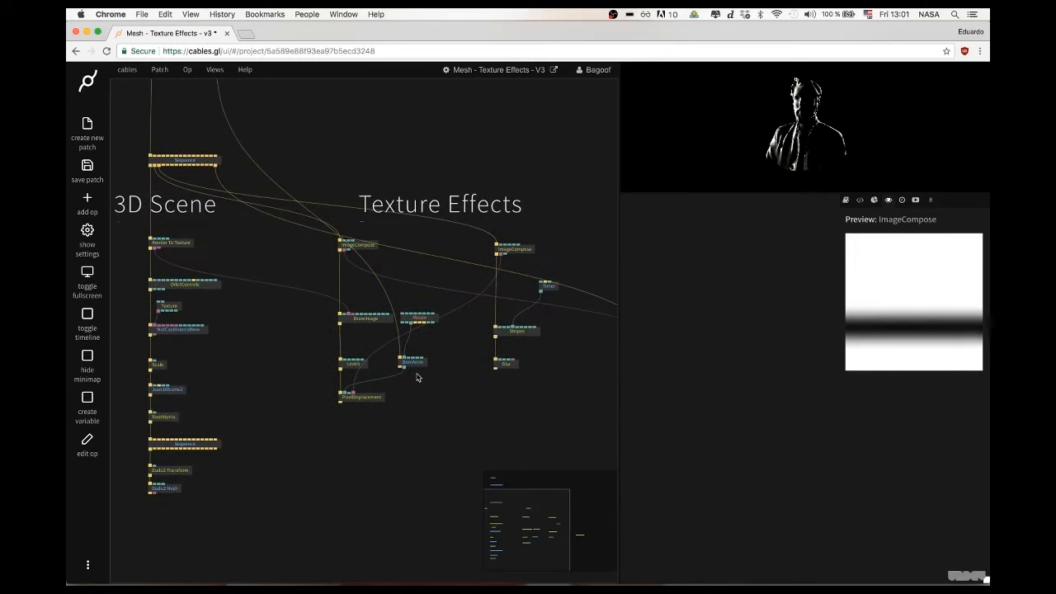
{"action": "scroll", "coordinate": [422, 393], "scroll_direction": "up", "scroll_amount": 3}
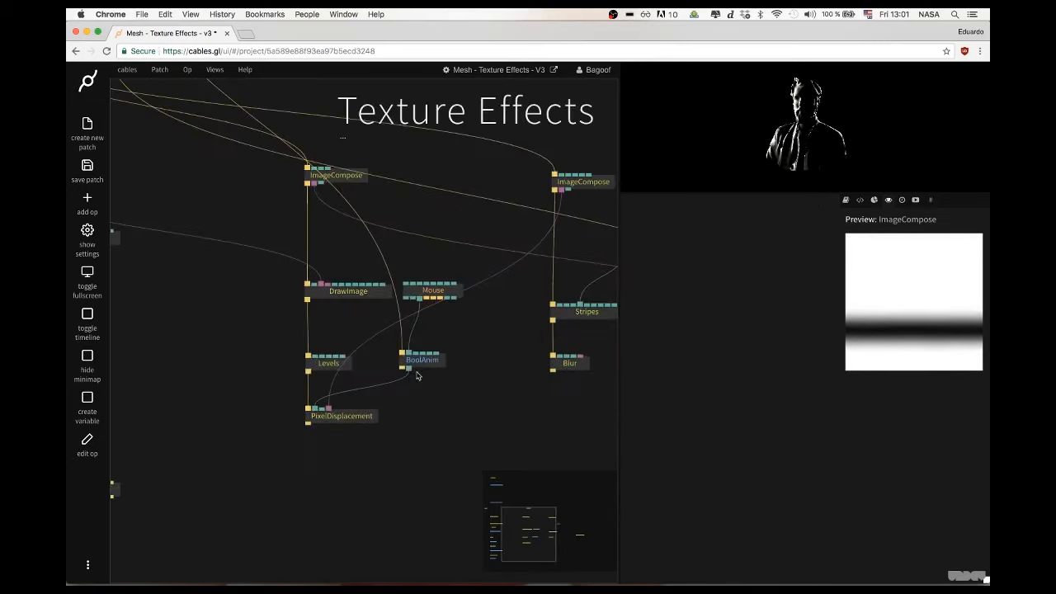
{"action": "left_click_drag", "start_coordinate": [428, 361], "coordinate": [389, 365]}
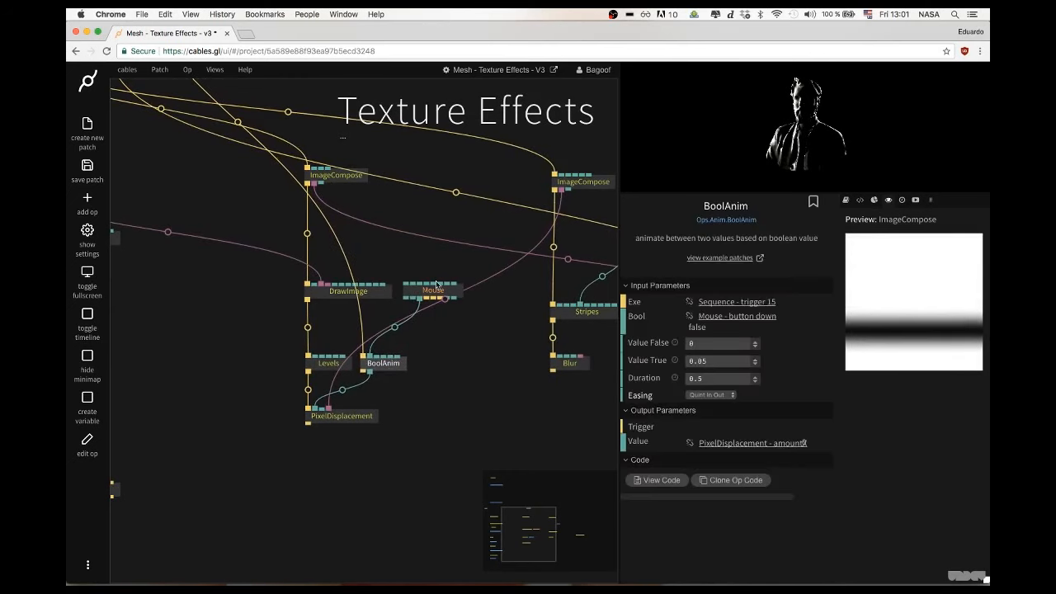
Move the Mouse and BoolAnim ops back above the Texture Effects title, with BoolAnim spaced below Mouse
{"action": "left_click_drag", "start_coordinate": [438, 284], "coordinate": [495, 179]}
{"action": "scroll", "coordinate": [429, 331], "scroll_direction": "down", "scroll_amount": 3}
{"action": "left_click", "coordinate": [429, 297]}
{"action": "scroll", "coordinate": [434, 297], "scroll_direction": "down", "scroll_amount": 2}
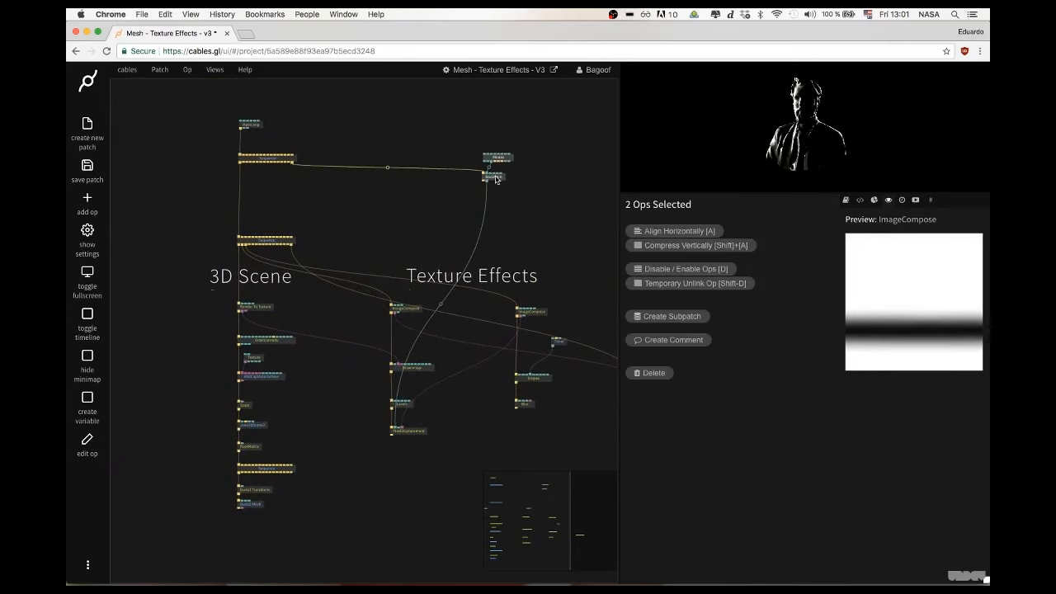
{"action": "left_click", "coordinate": [495, 179]}
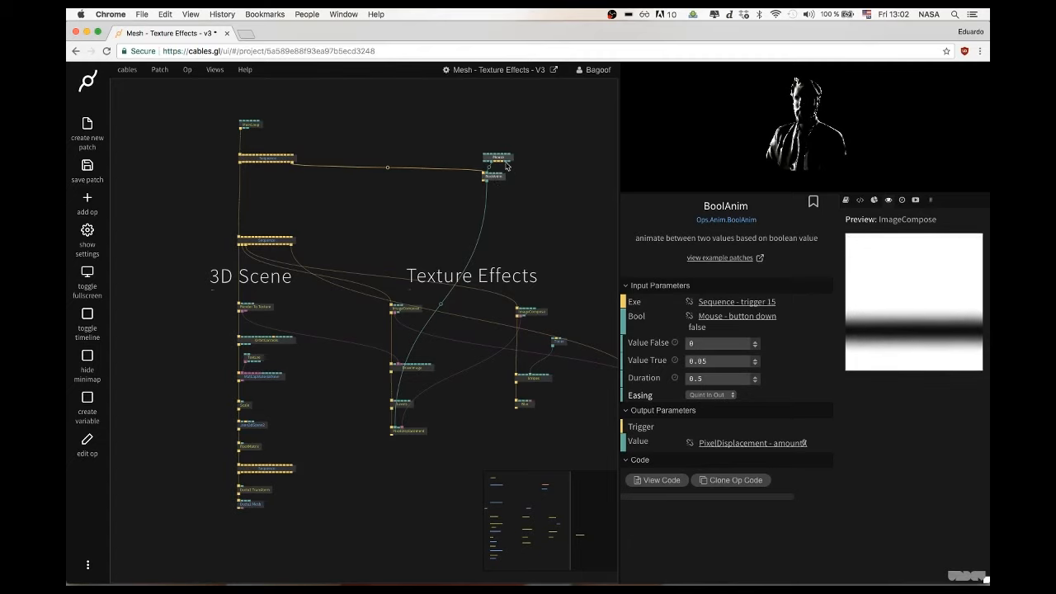
{"action": "left_click_drag", "start_coordinate": [506, 160], "coordinate": [464, 208]}
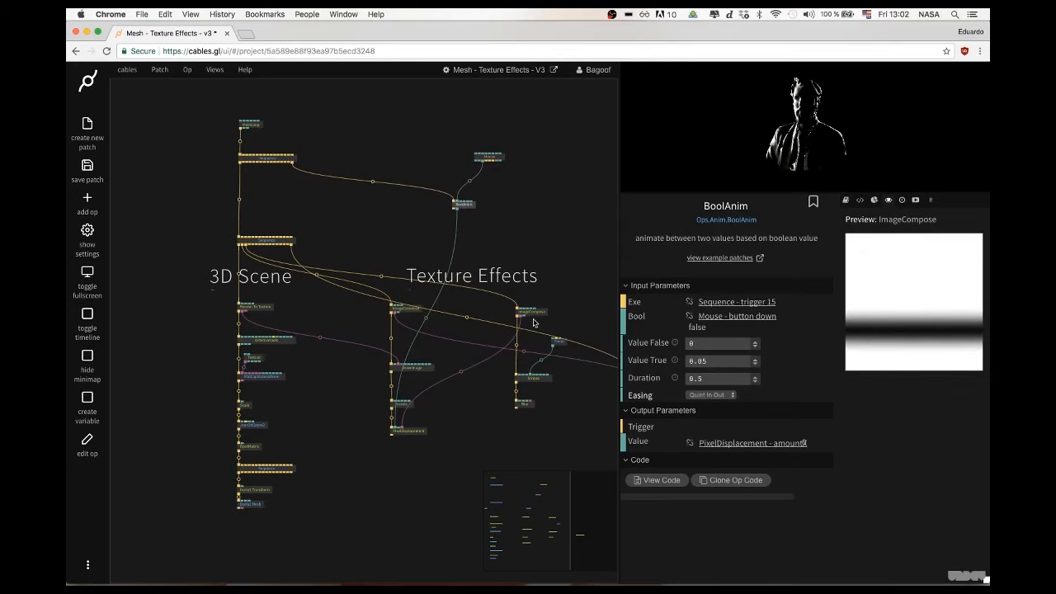
Check the Blur op's parameters, and set the BoolAnim op's Value True to 1
{"action": "left_click", "coordinate": [526, 406]}
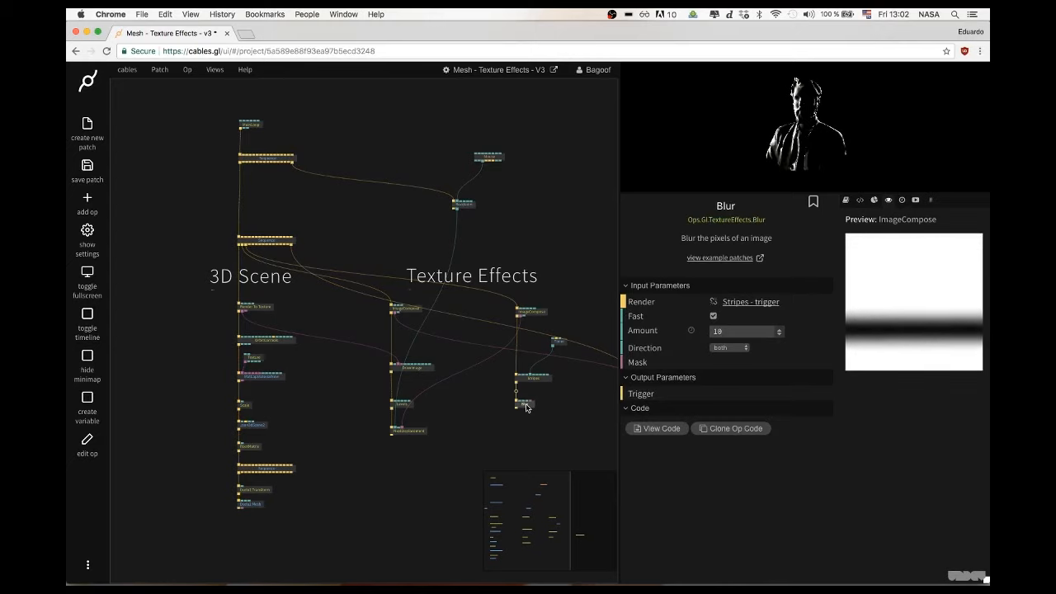
{"action": "left_click", "coordinate": [471, 208]}
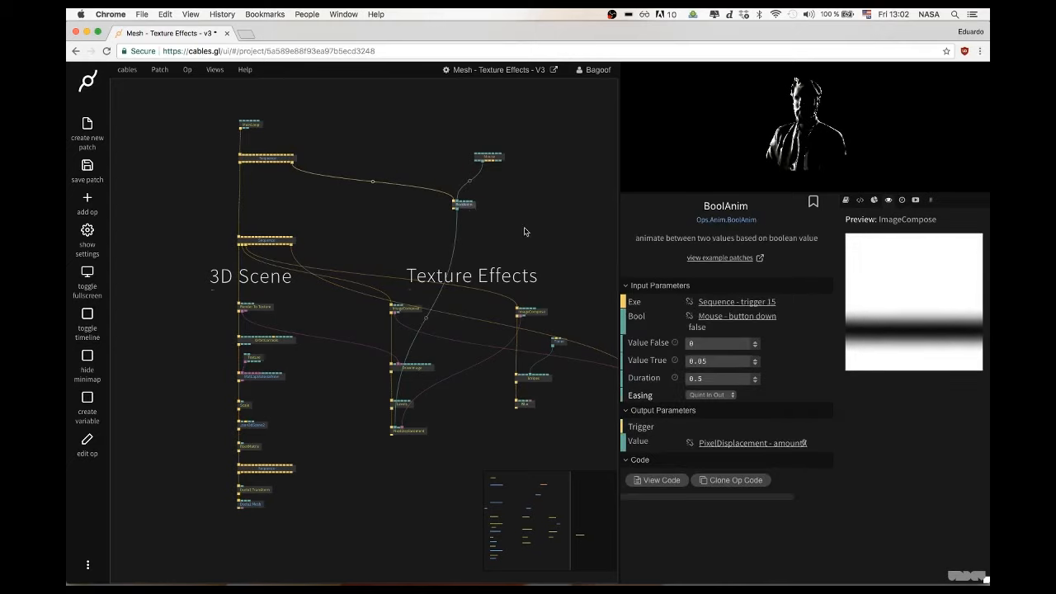
{"action": "left_click", "coordinate": [728, 361]}
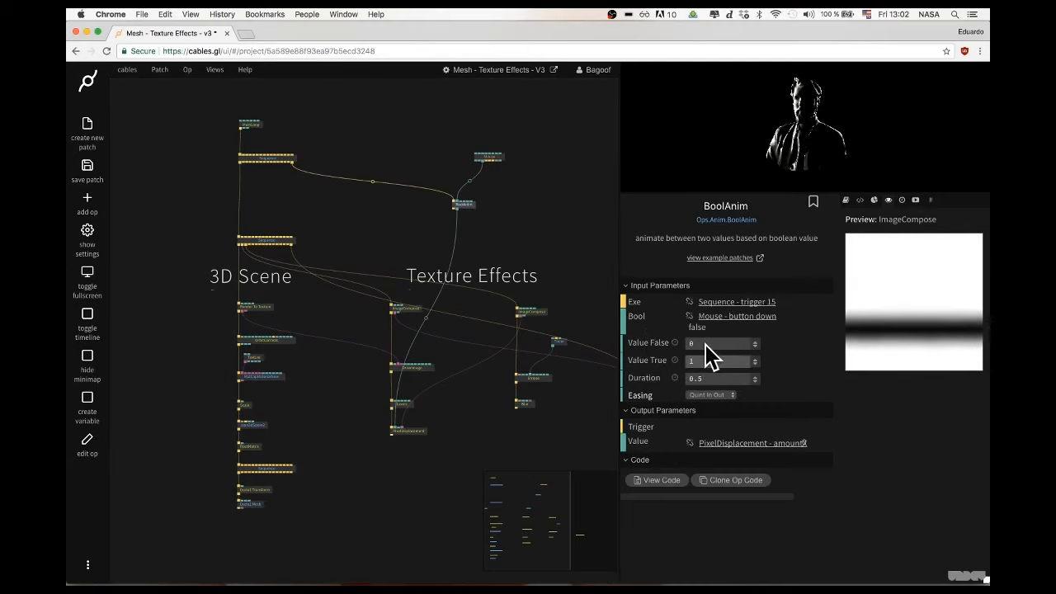
{"action": "type", "text": "1"}
Test the stronger mouse-triggered displacement in the render view and in fullscreen
{"action": "left_click", "coordinate": [888, 125]}
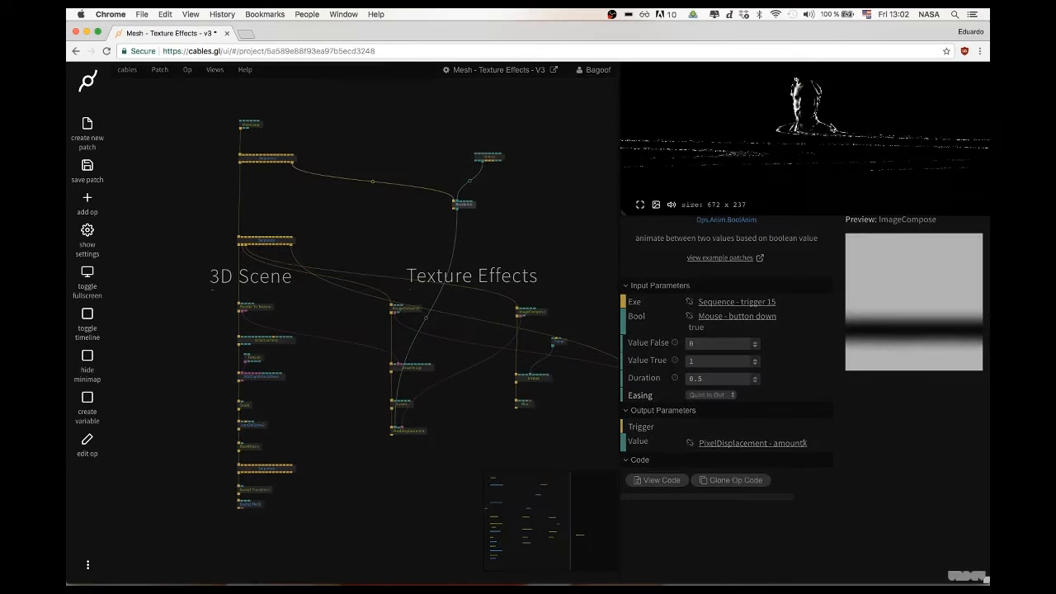
{"action": "left_click_drag", "start_coordinate": [888, 124], "coordinate": [850, 127]}
{"action": "key", "text": "super+Return"}
{"action": "left_click", "coordinate": [525, 241]}
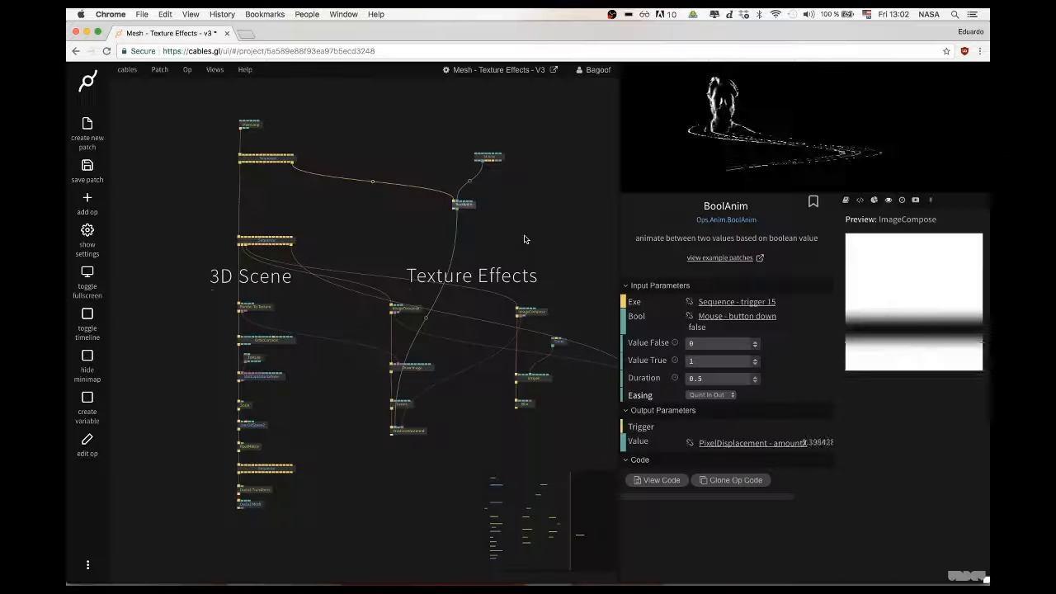
{"action": "key", "text": "Escape"}
Align BoolAnim below the Mouse op and insert a MapRange op into the link from BoolAnim's Value to PixelDisplacement's AmountX
{"action": "left_click", "coordinate": [456, 239]}
{"action": "mouse_move", "coordinate": [469, 205]}
{"action": "left_mouse_down"}
{"action": "mouse_move", "coordinate": [445, 206]}
{"action": "mouse_move", "coordinate": [464, 224]}
{"action": "mouse_move", "coordinate": [486, 212]}
{"action": "left_mouse_up"}
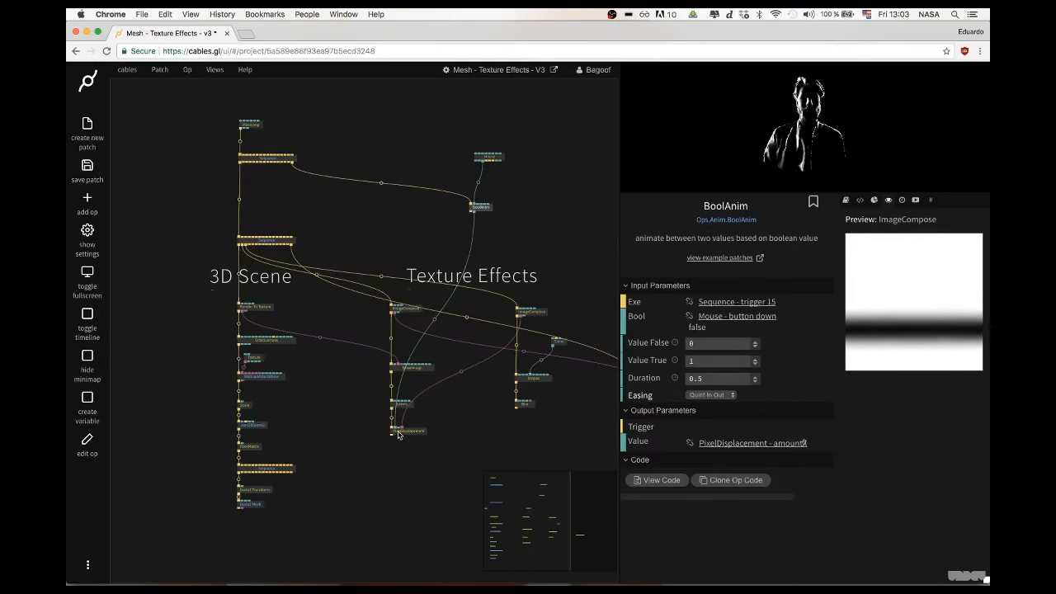
{"action": "left_click", "coordinate": [435, 320]}
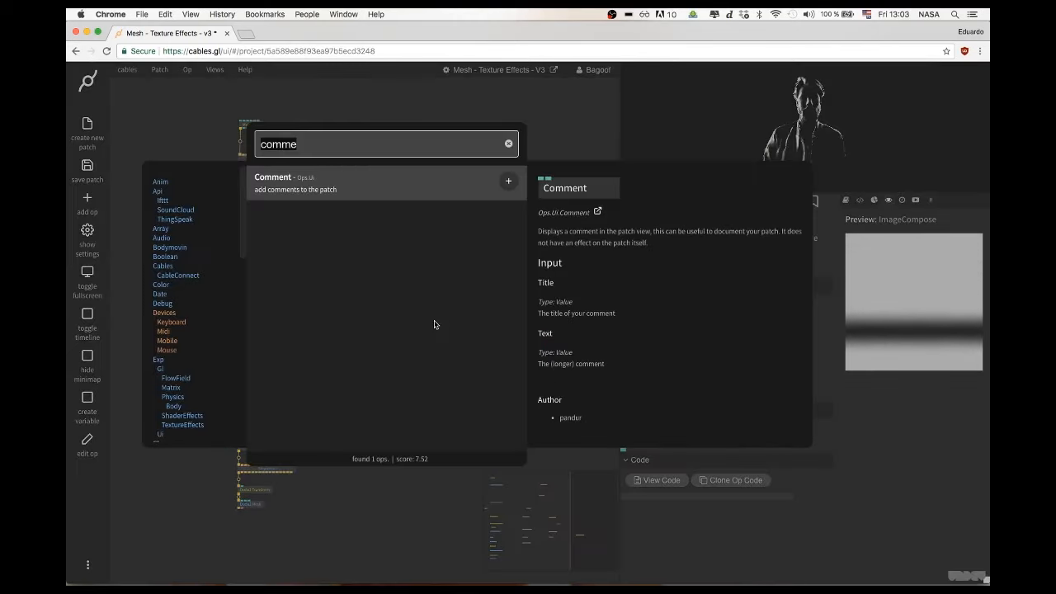
{"action": "type", "text": "jm"}
{"action": "key", "text": "BackSpace"}
{"action": "key", "text": "BackSpace"}
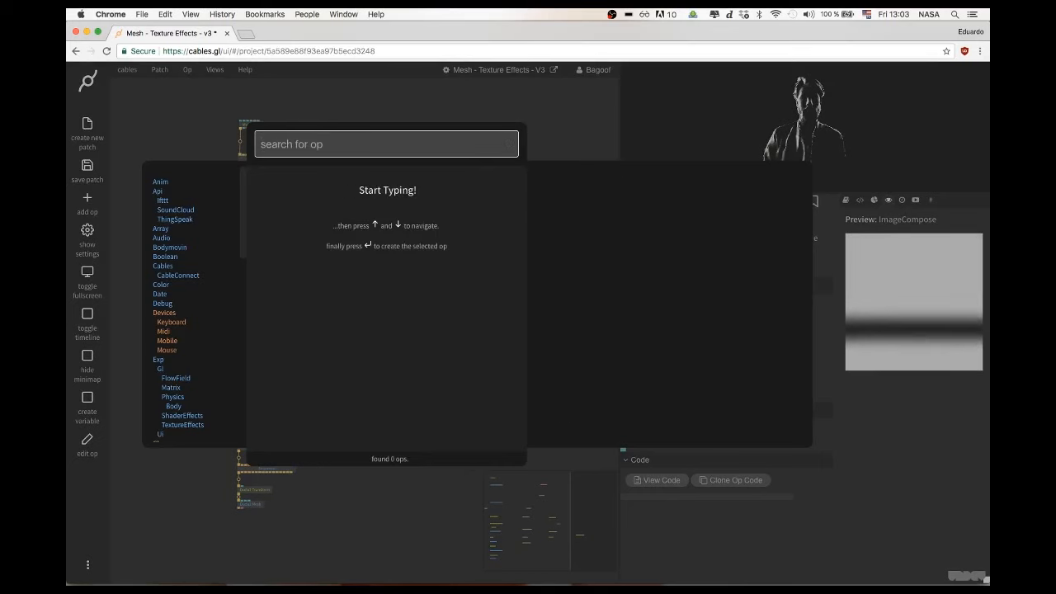
{"action": "type", "text": "mapr"}
{"action": "key", "text": "Return"}
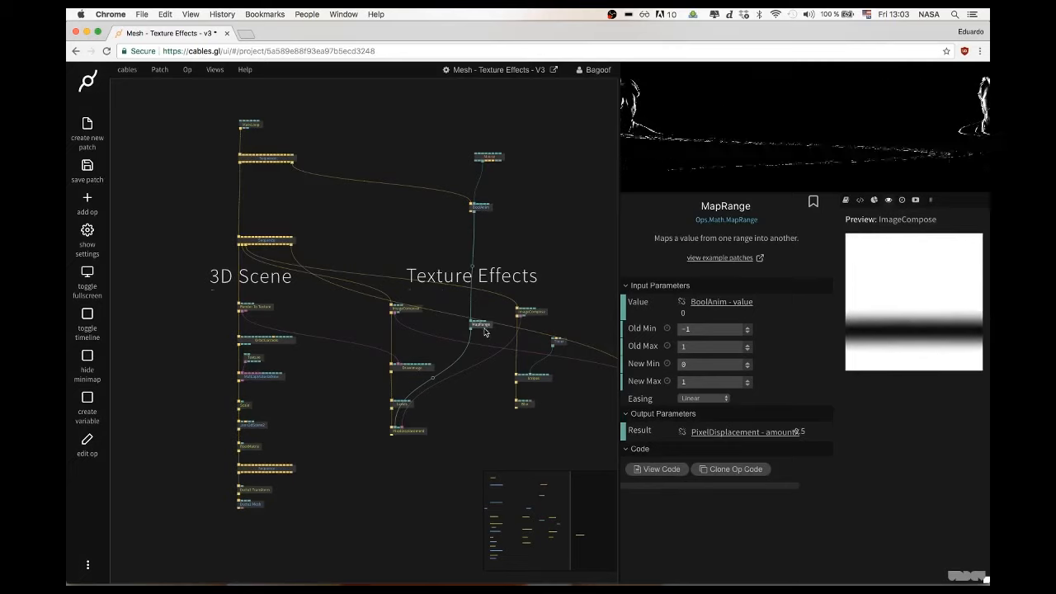
Place BoolAnim beside the Draw Image op and MapRange directly beneath it near PixelDisplacement, checking BoolAnim's parameters
{"action": "left_click_drag", "start_coordinate": [484, 329], "coordinate": [435, 409]}
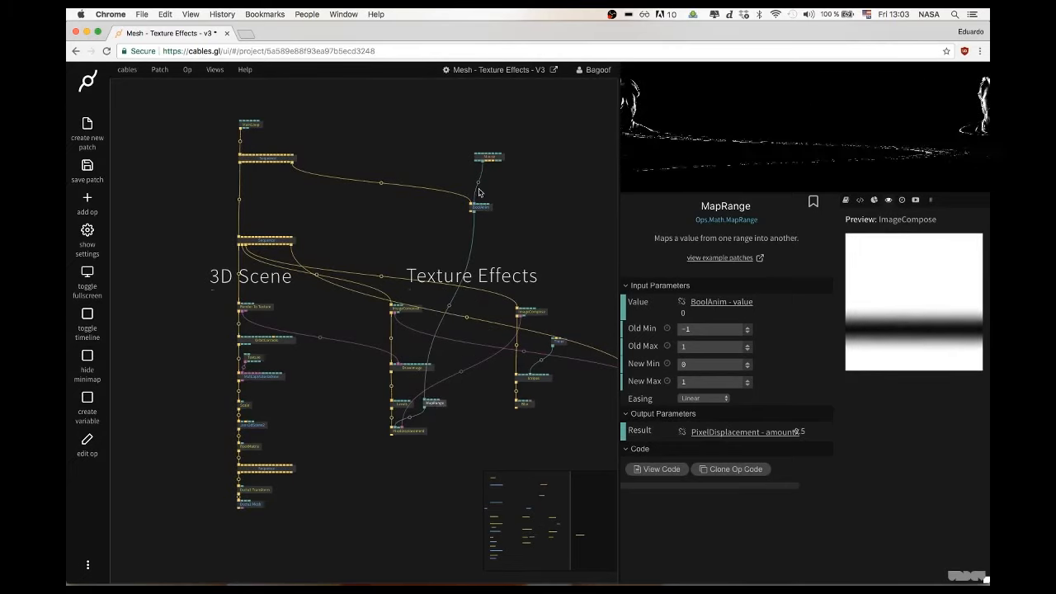
{"action": "left_click_drag", "start_coordinate": [480, 209], "coordinate": [454, 372]}
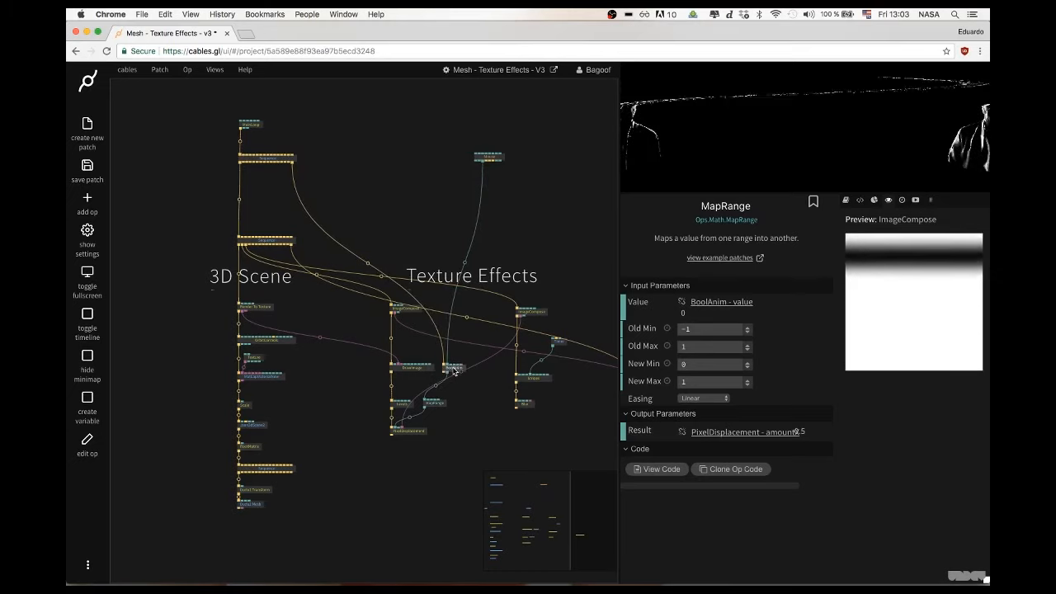
{"action": "left_click", "coordinate": [435, 408]}
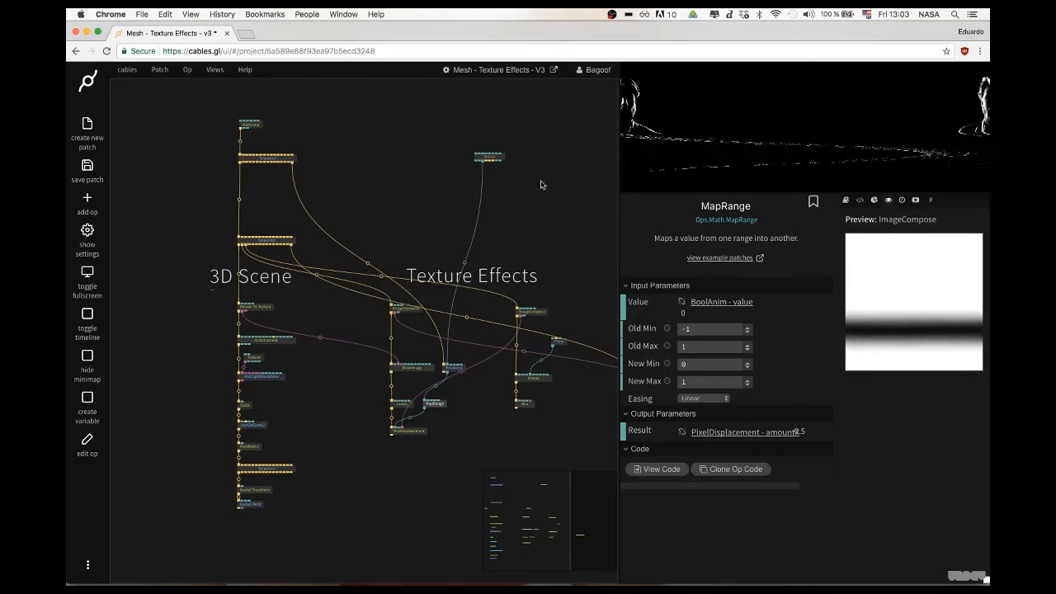
{"action": "left_click", "coordinate": [496, 160]}
{"action": "left_click", "coordinate": [459, 370]}
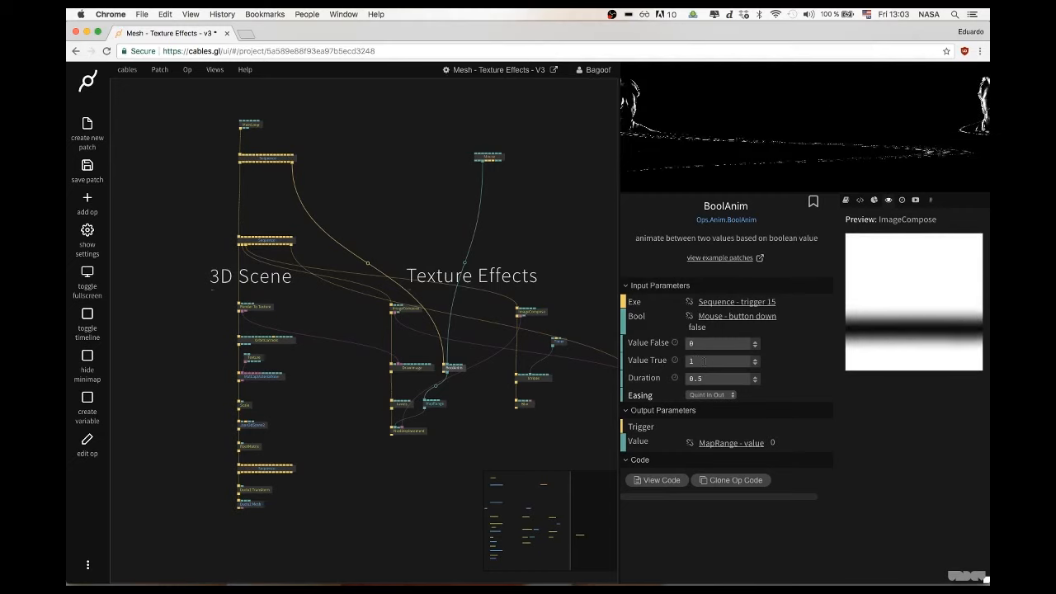
{"action": "left_click_drag", "start_coordinate": [436, 405], "coordinate": [459, 405]}
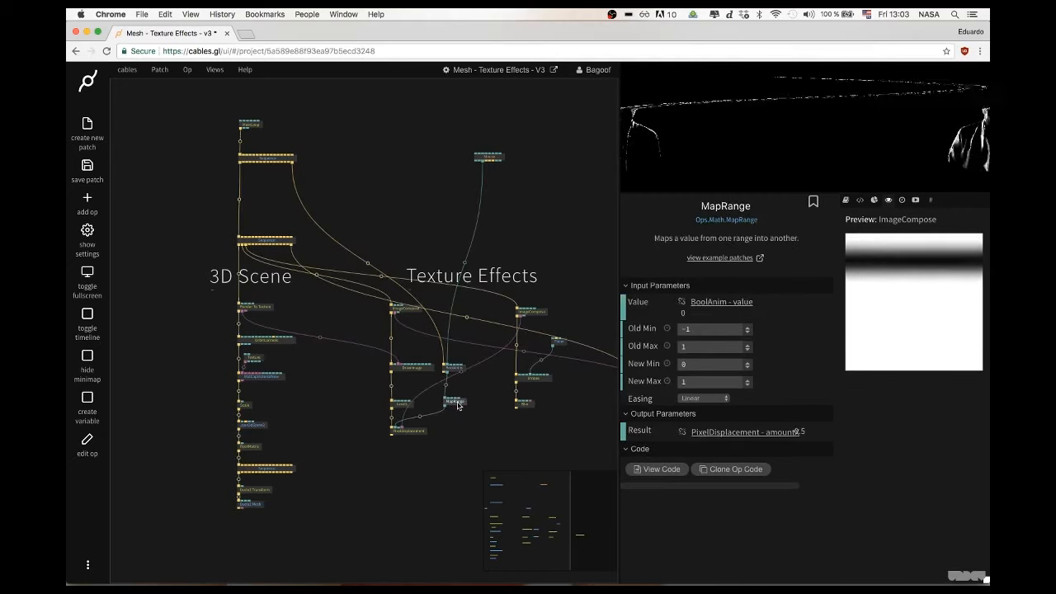
Set the MapRange op's Old Min to 0 and New Max to 0.05 for the pixel displacement
{"action": "left_click", "coordinate": [701, 328]}
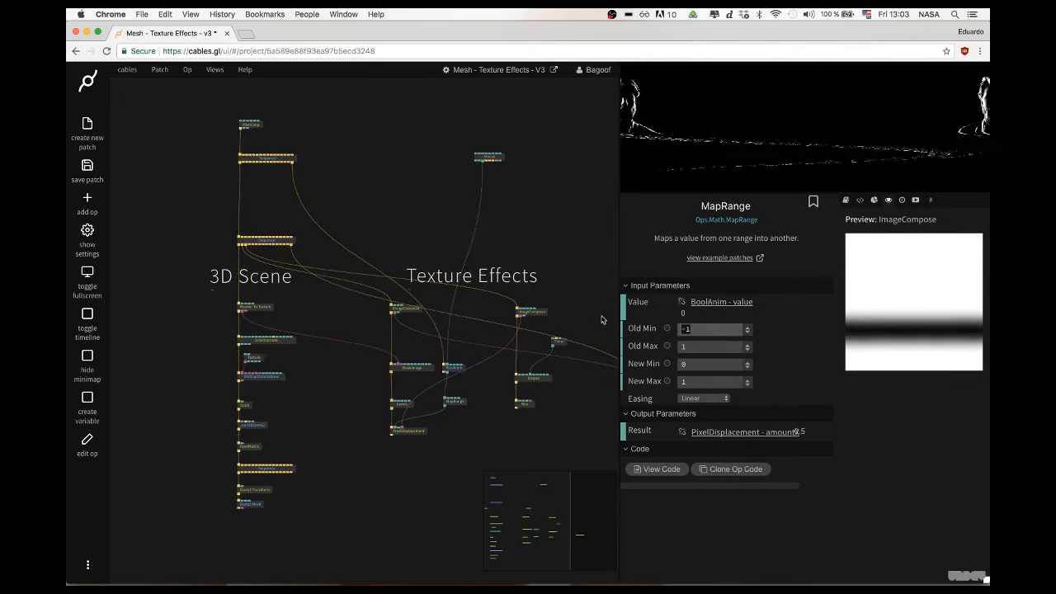
{"action": "type", "text": "0"}
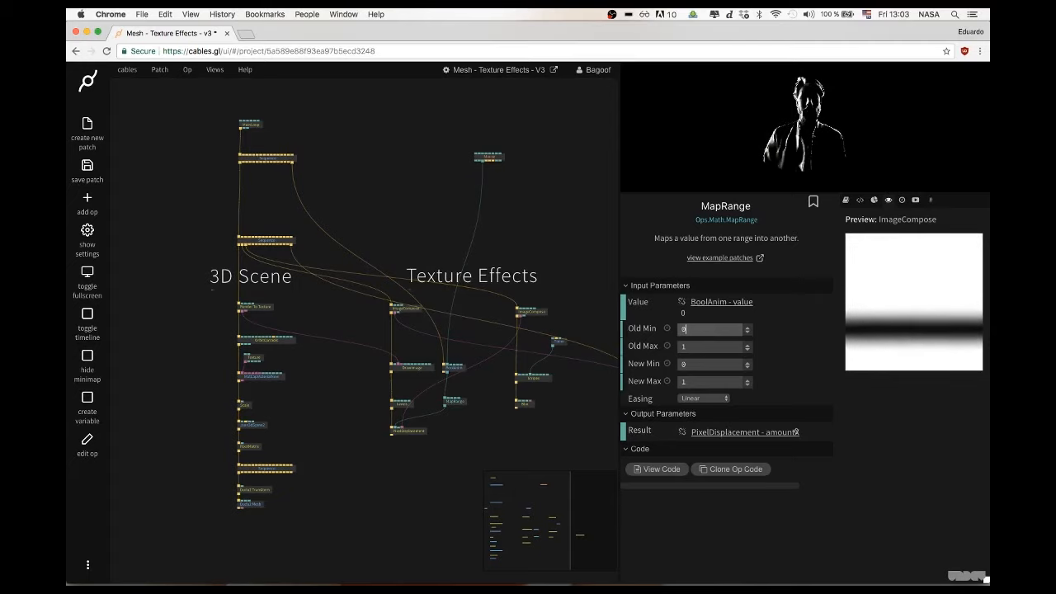
{"action": "left_click", "coordinate": [703, 365]}
{"action": "left_click", "coordinate": [700, 332]}
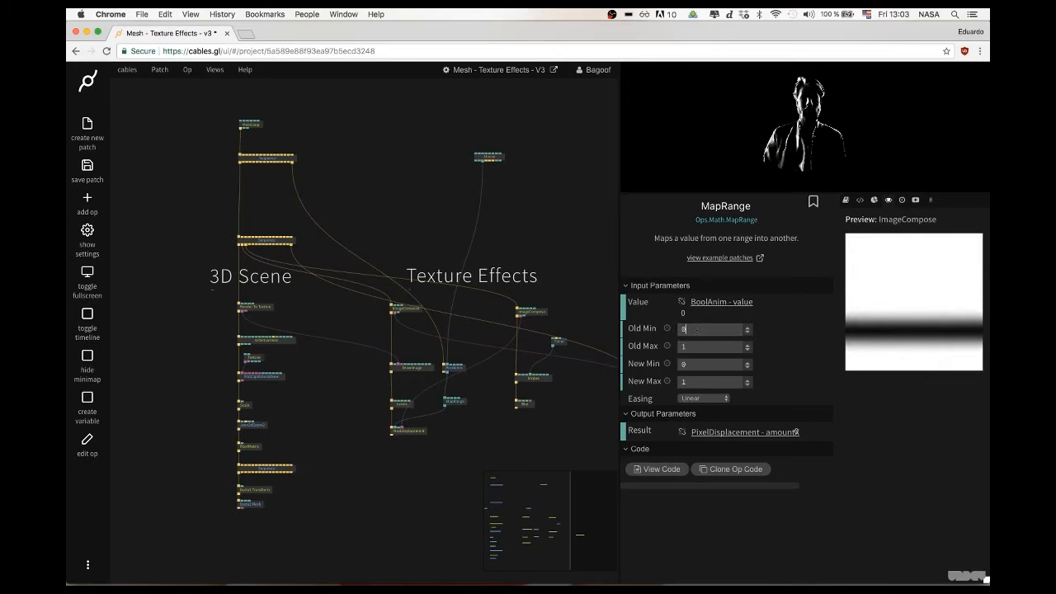
{"action": "left_click", "coordinate": [693, 330]}
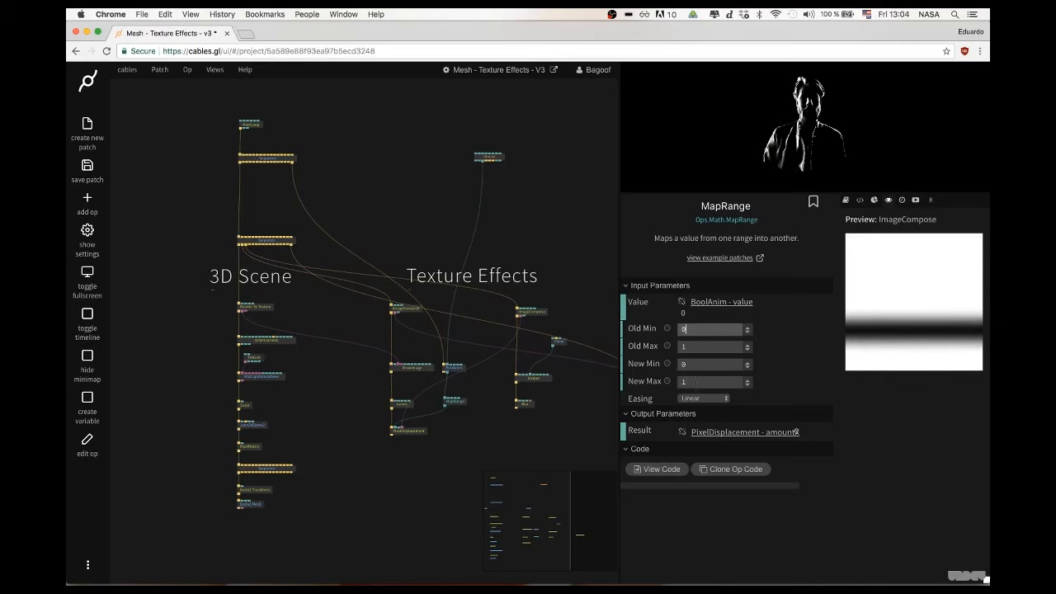
{"action": "left_click", "coordinate": [822, 144]}
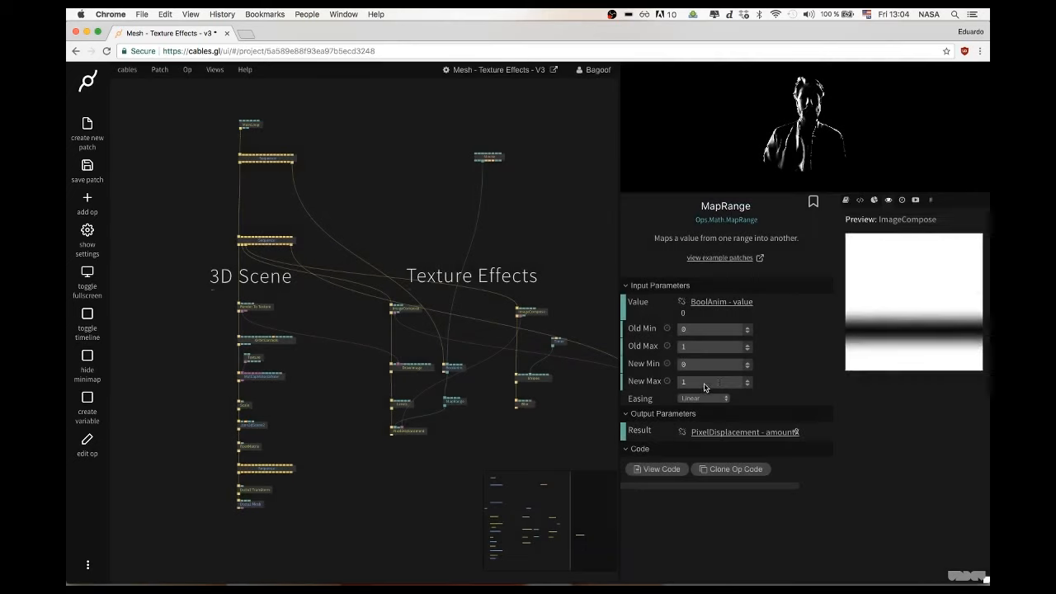
{"action": "left_click_drag", "start_coordinate": [706, 384], "coordinate": [615, 369]}
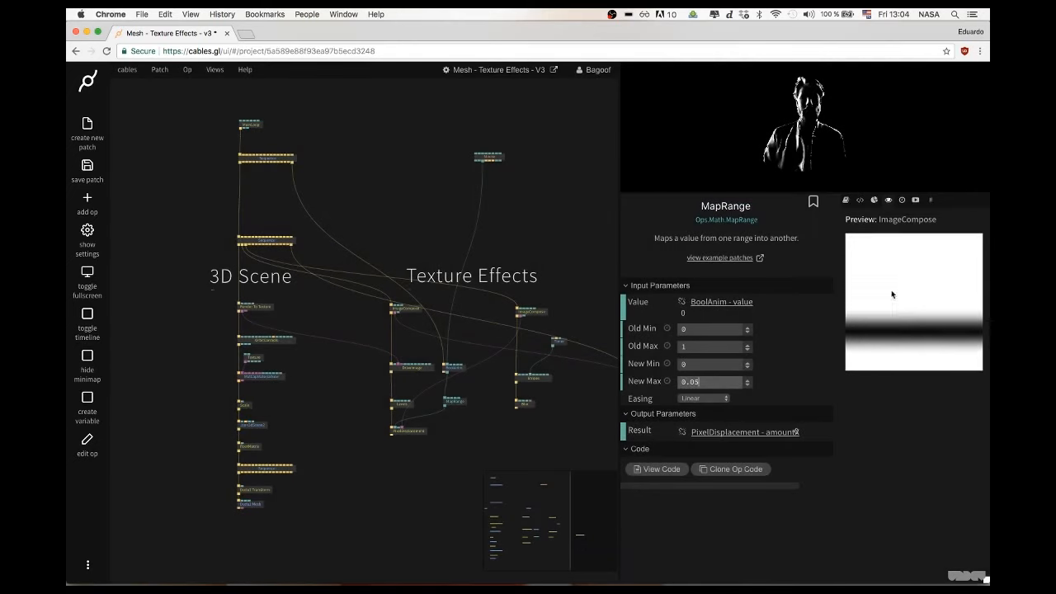
Test the remapped mouse-triggered displacement in the render view and in fullscreen, and return to the patch
{"action": "left_click", "coordinate": [766, 111]}
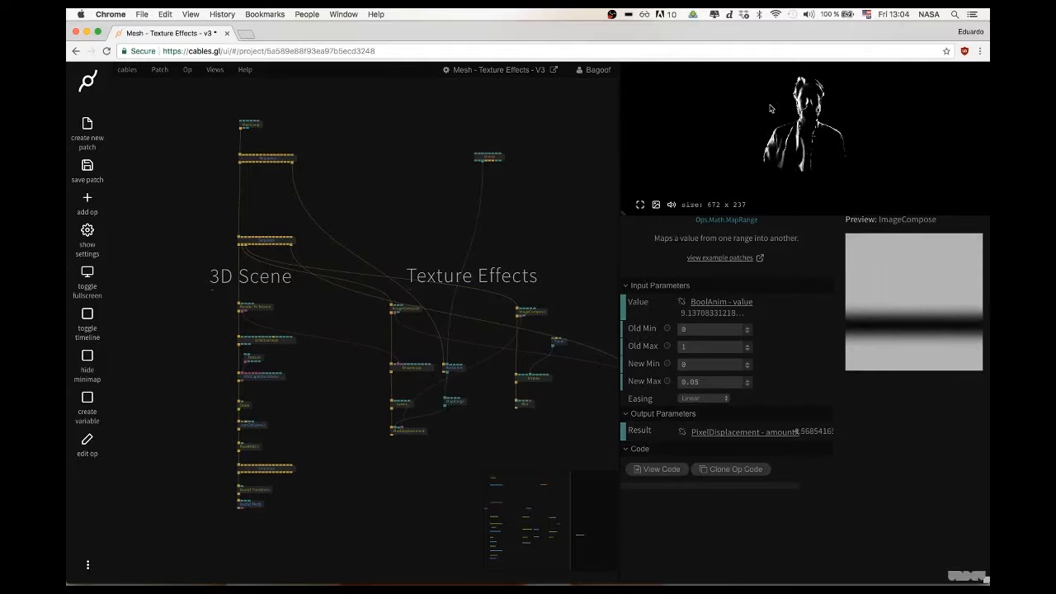
{"action": "key", "text": "super+Return"}
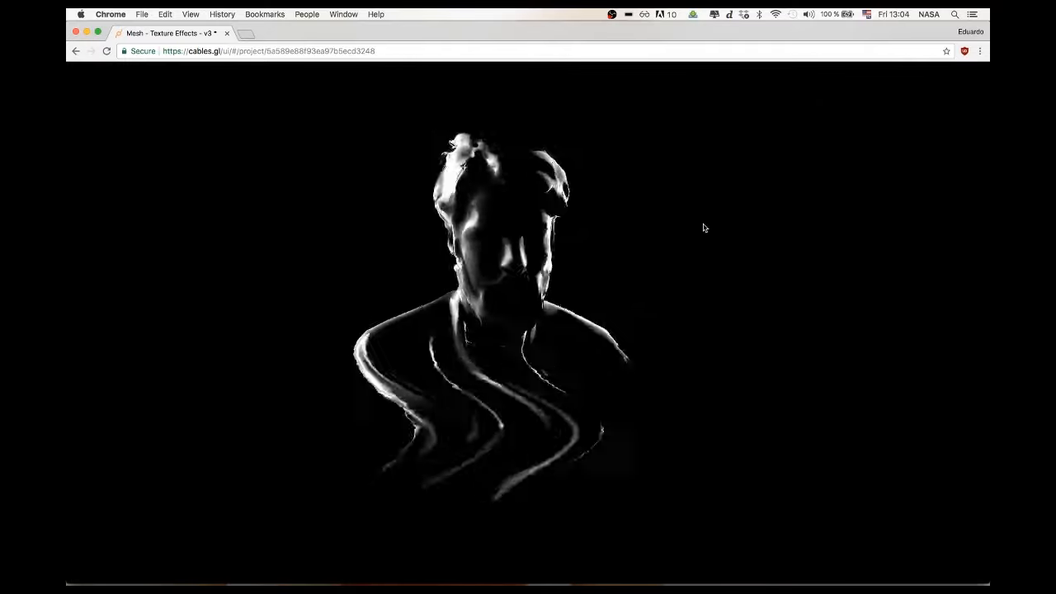
{"action": "key", "text": "super+Return"}
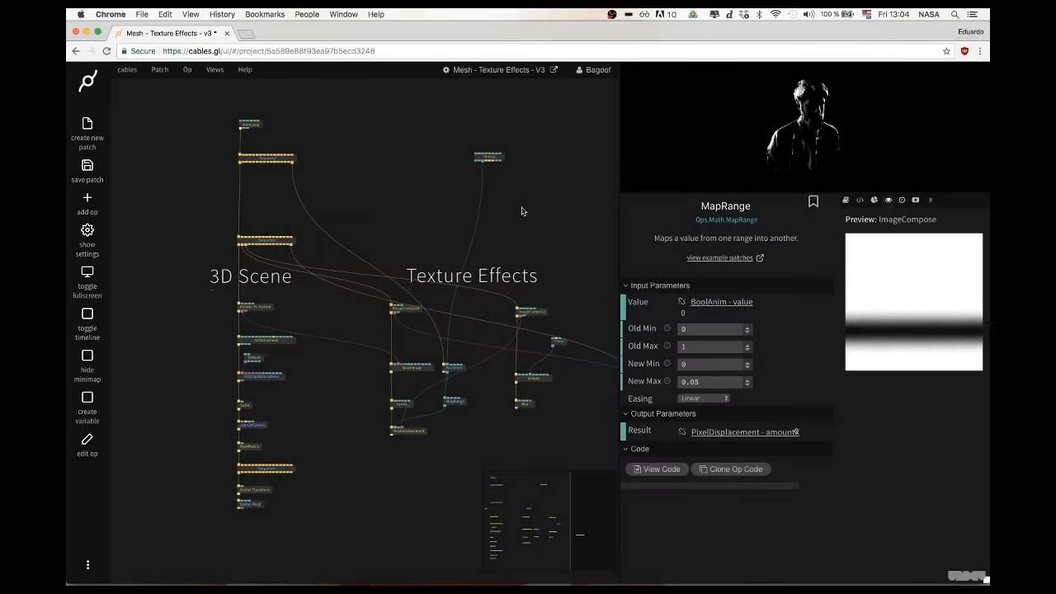
{"action": "left_click_drag", "start_coordinate": [493, 230], "coordinate": [474, 179]}
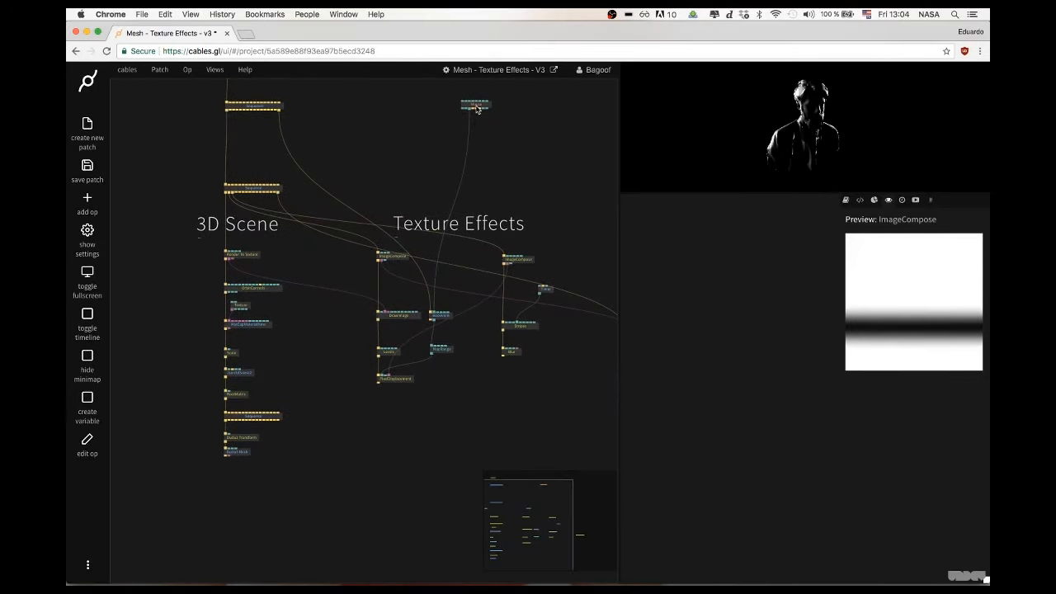
{"action": "left_click_drag", "start_coordinate": [471, 109], "coordinate": [619, 196]}
{"action": "left_click", "coordinate": [619, 197]}
{"action": "type", "text": "bo"}
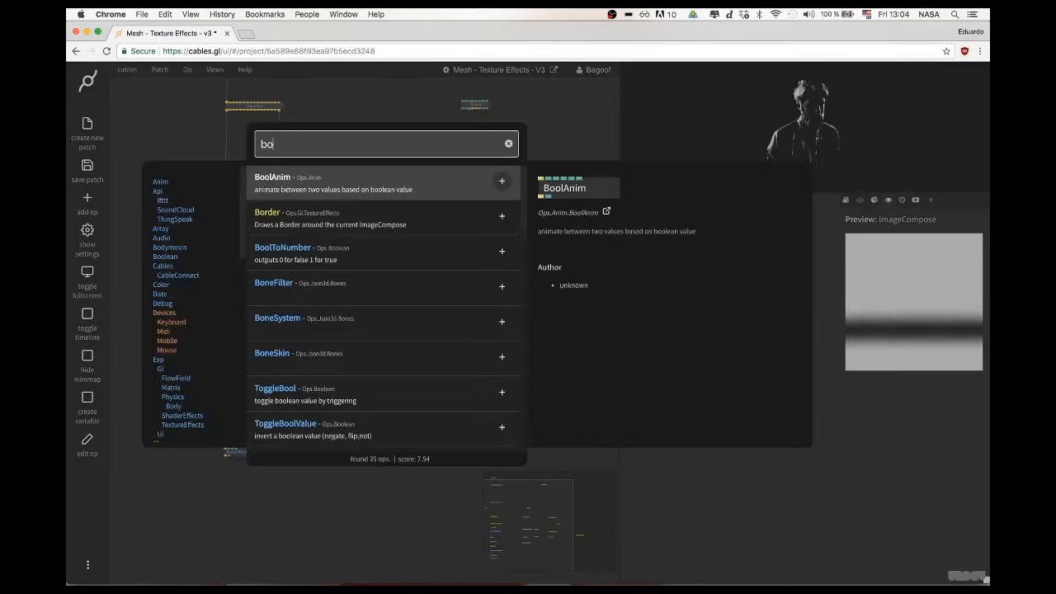
{"action": "key", "text": "Escape"}
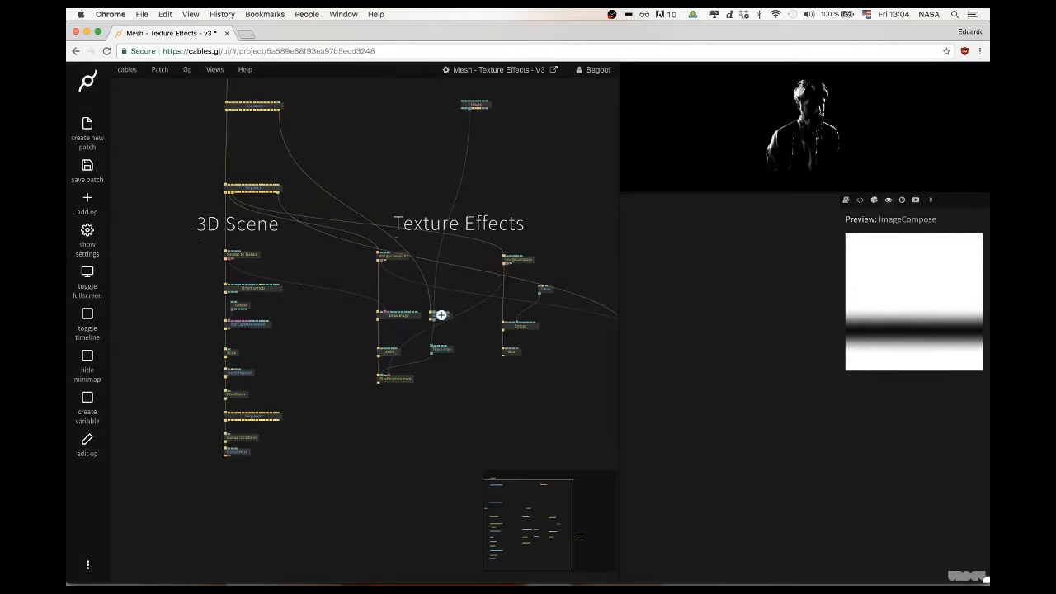
Move BoolAnim back up beneath the Mouse op and add a second MapRange op fed by BoolAnim's Value output
{"action": "left_click_drag", "start_coordinate": [442, 314], "coordinate": [484, 133]}
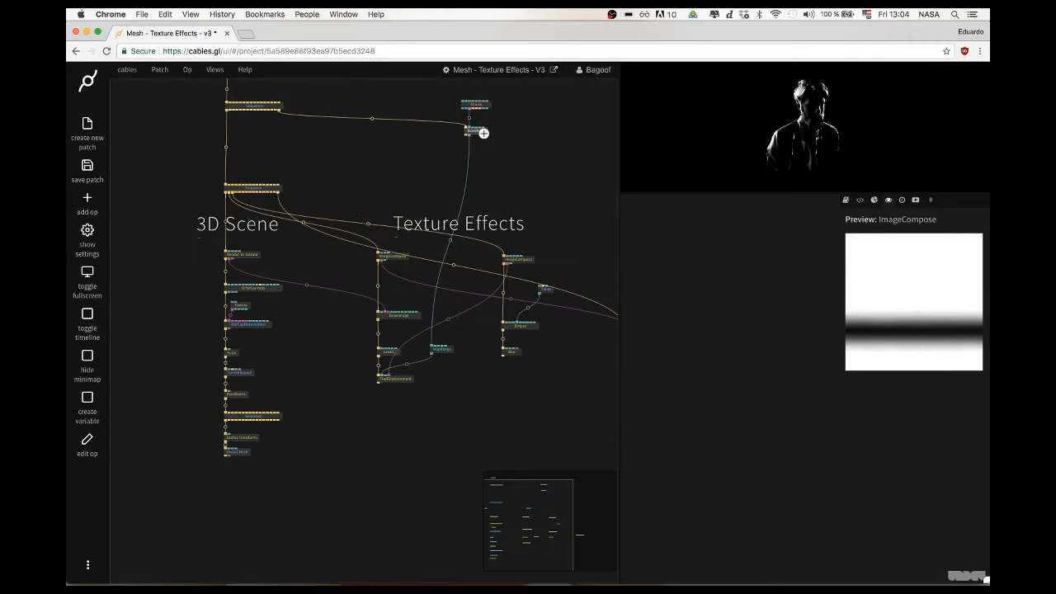
{"action": "left_click", "coordinate": [483, 133]}
{"action": "left_click_drag", "start_coordinate": [514, 165], "coordinate": [459, 157]}
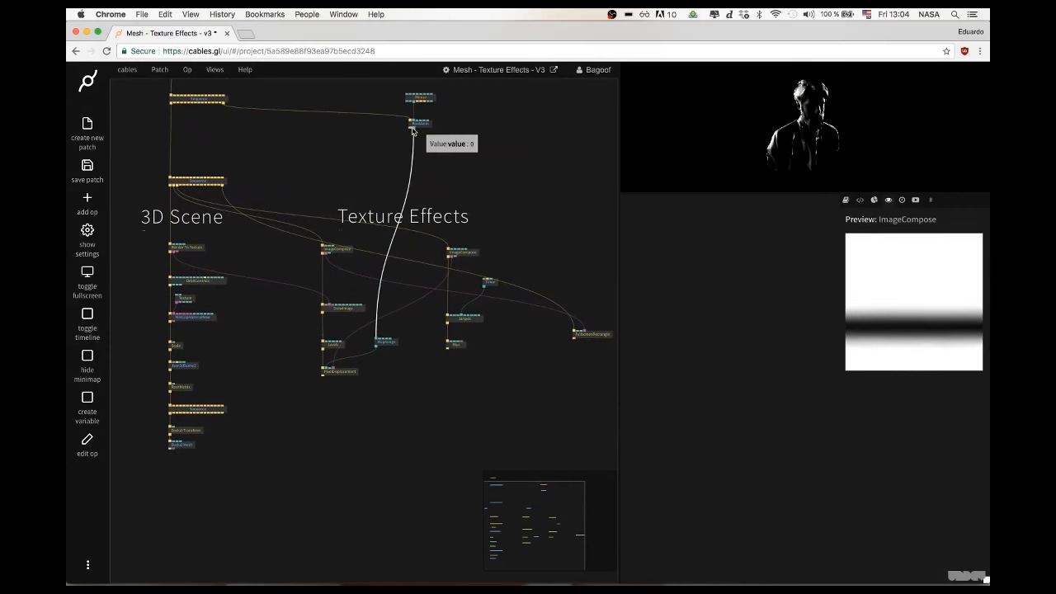
{"action": "left_click_drag", "start_coordinate": [414, 128], "coordinate": [573, 213]}
{"action": "type", "text": "mapr"}
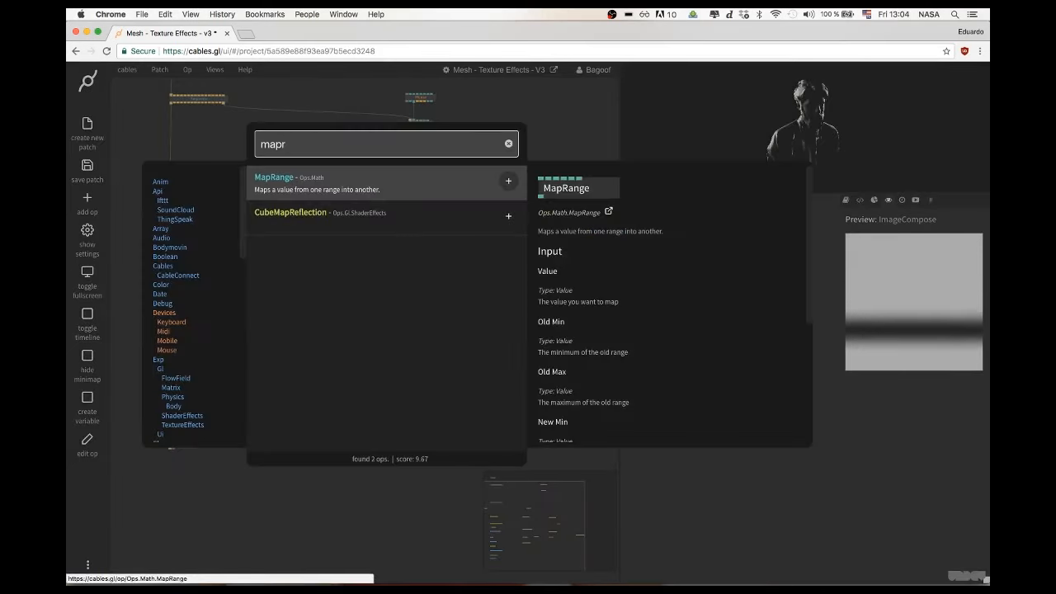
{"action": "key", "text": "Return"}
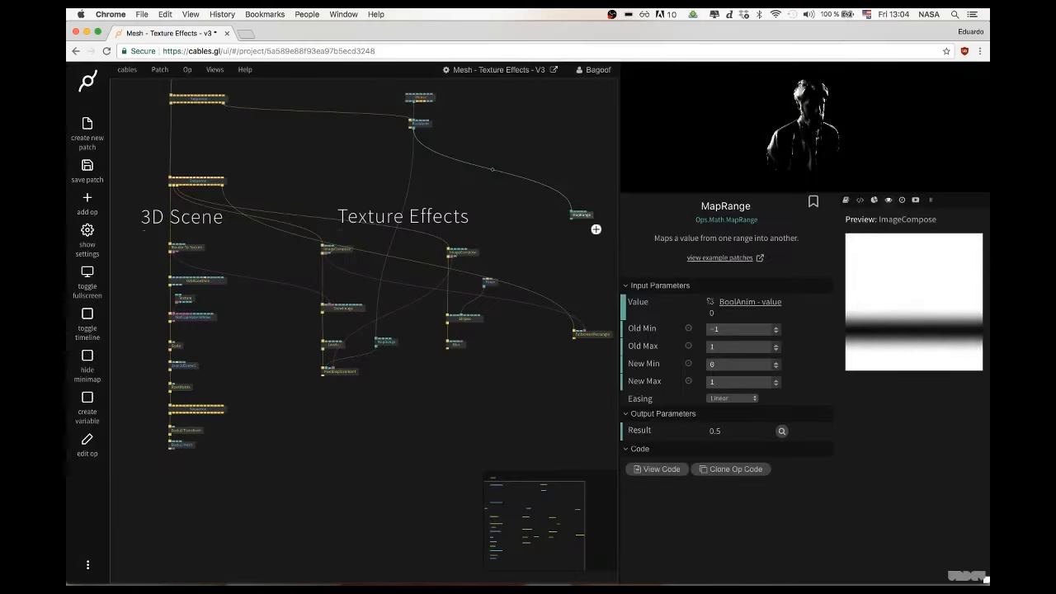
{"action": "left_click_drag", "start_coordinate": [588, 218], "coordinate": [586, 239]}
Check the Blur and BoolAnim parameters, and set the second MapRange op's Old Min to 0
{"action": "left_click", "coordinate": [454, 345]}
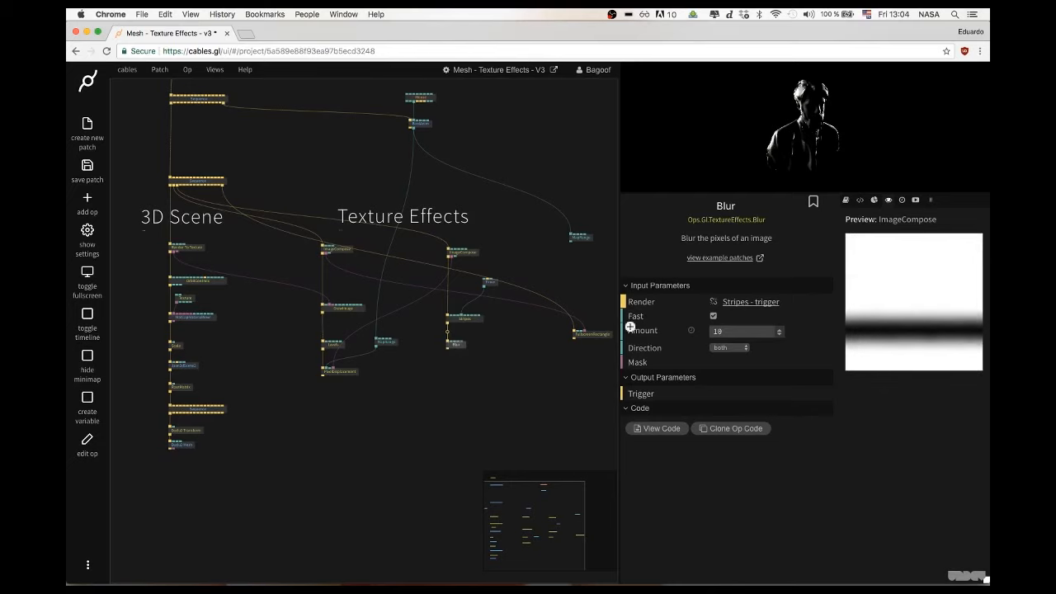
{"action": "left_click", "coordinate": [578, 239]}
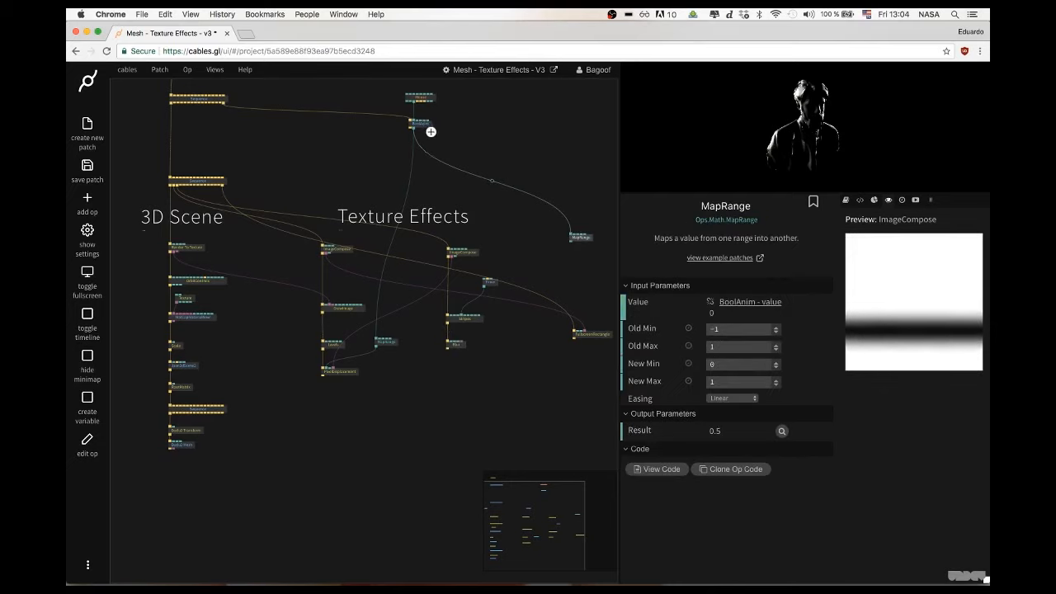
{"action": "left_click", "coordinate": [741, 330]}
{"action": "left_click", "coordinate": [419, 123]}
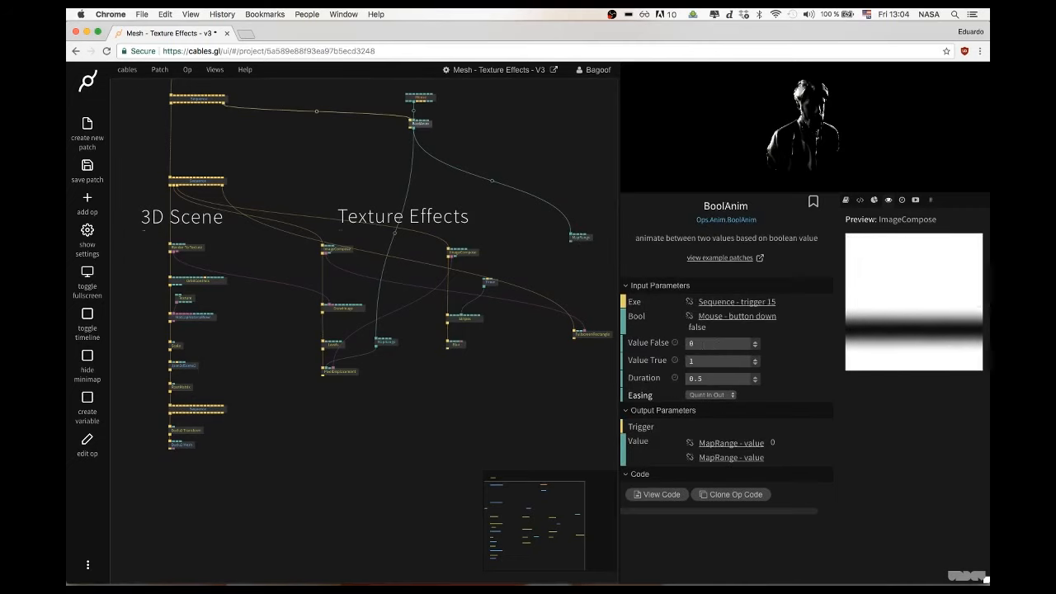
{"action": "left_click", "coordinate": [578, 237]}
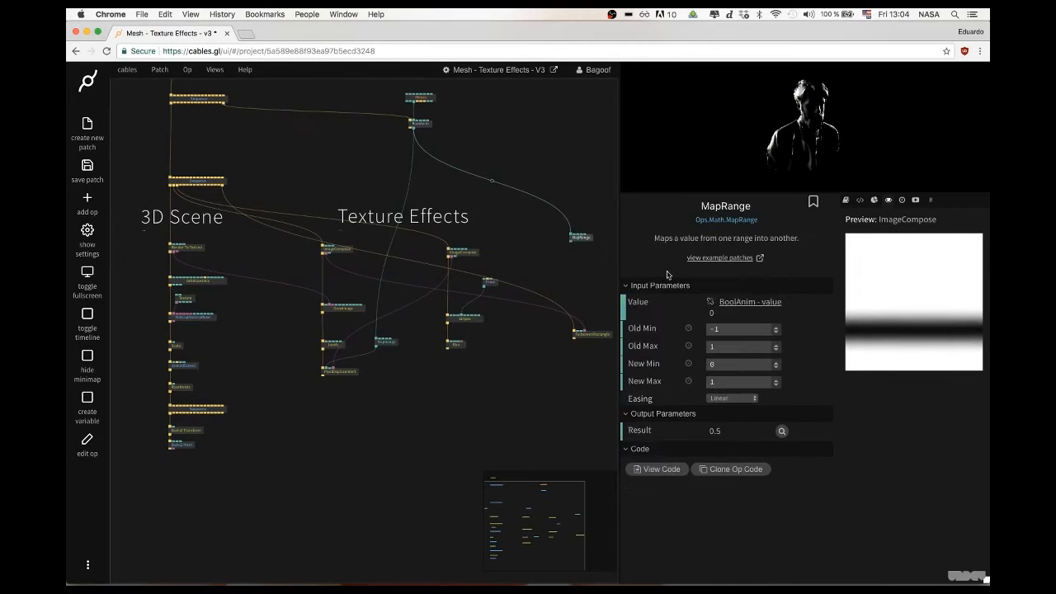
{"action": "type", "text": "0"}
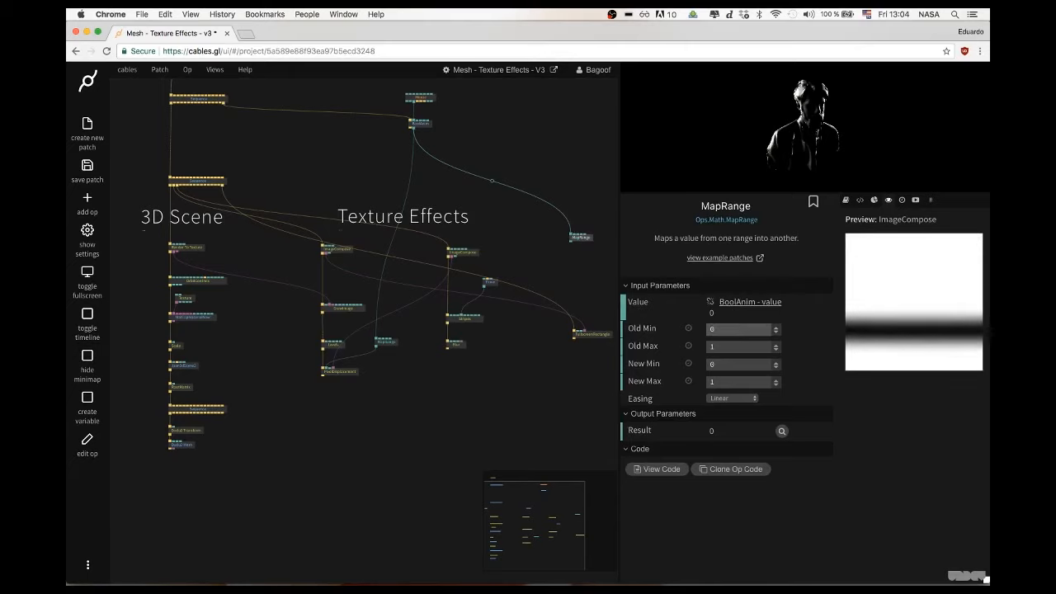
{"action": "key", "text": "Tab"}
{"action": "key", "text": "Tab"}
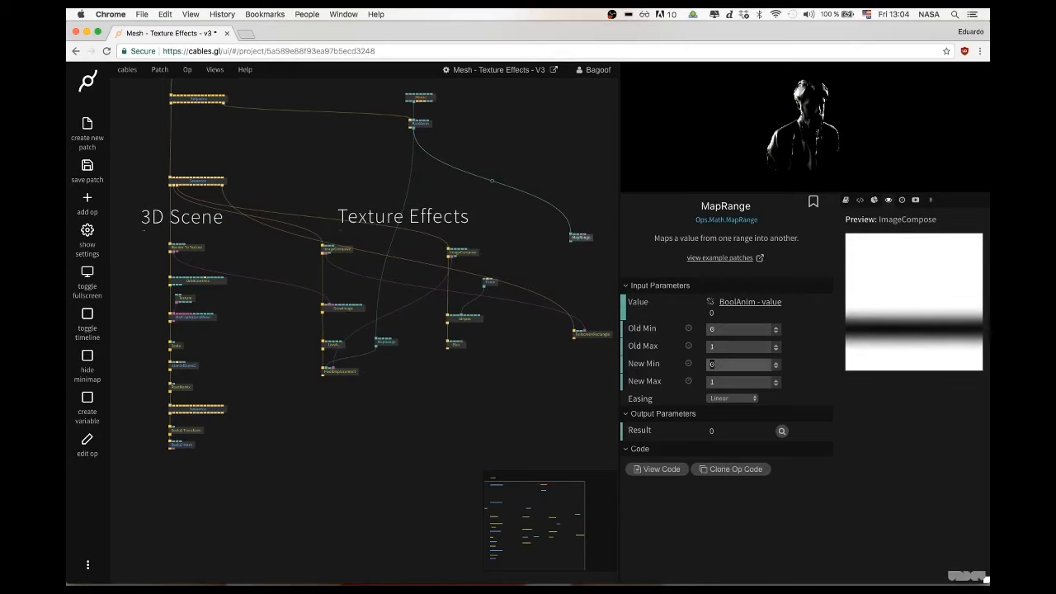
Check Blur's Amount and set the second MapRange op's New Max to 10
{"action": "left_click", "coordinate": [454, 347]}
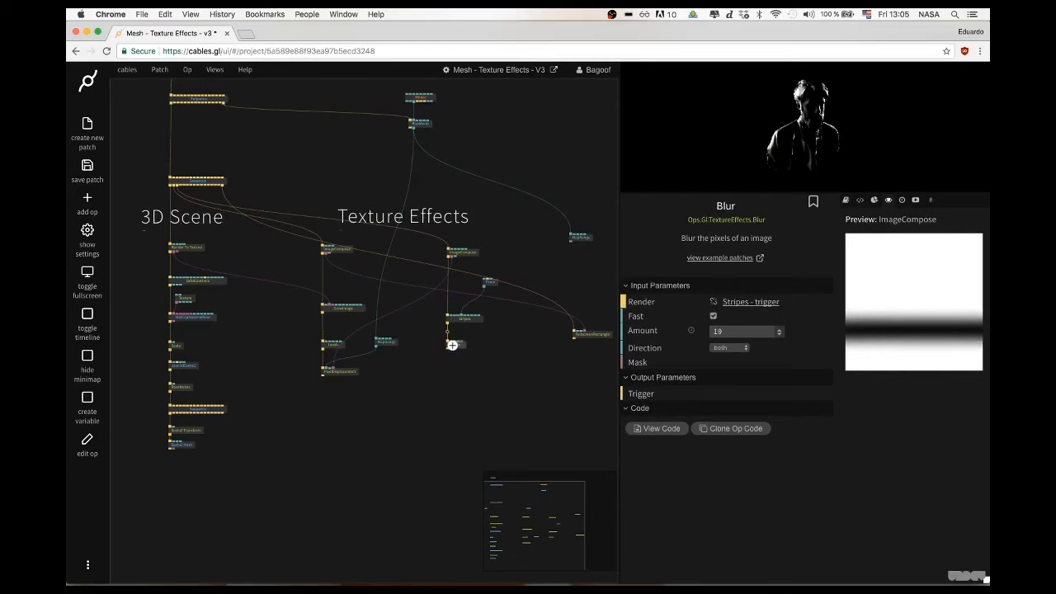
{"action": "left_click", "coordinate": [587, 242]}
{"action": "left_click", "coordinate": [746, 382]}
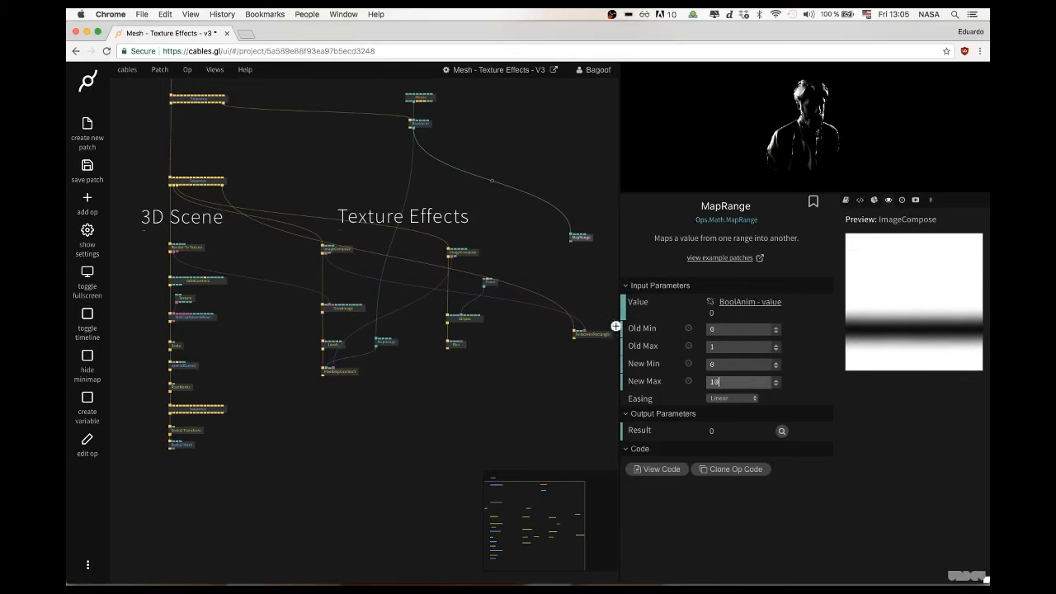
Move the second MapRange op next to Stripes and connect its Result to Blur's Amount input
{"action": "left_click_drag", "start_coordinate": [590, 243], "coordinate": [497, 326]}
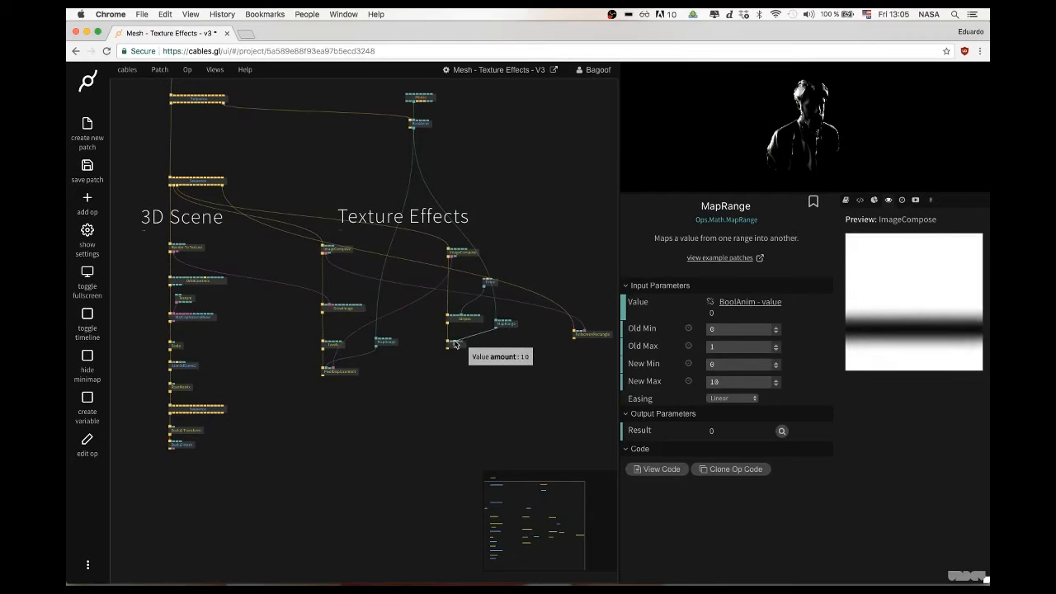
{"action": "left_click_drag", "start_coordinate": [456, 343], "coordinate": [501, 333]}
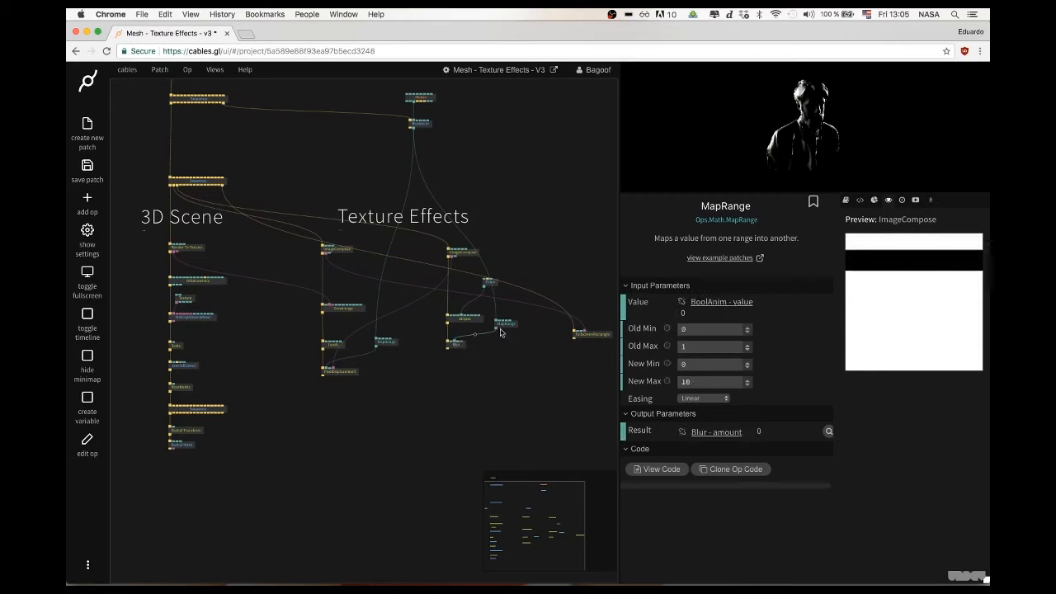
Review the parameters of BoolAnim and both MapRange ops, and move the Blur op slightly lower beneath Stripes
{"action": "left_click", "coordinate": [426, 127]}
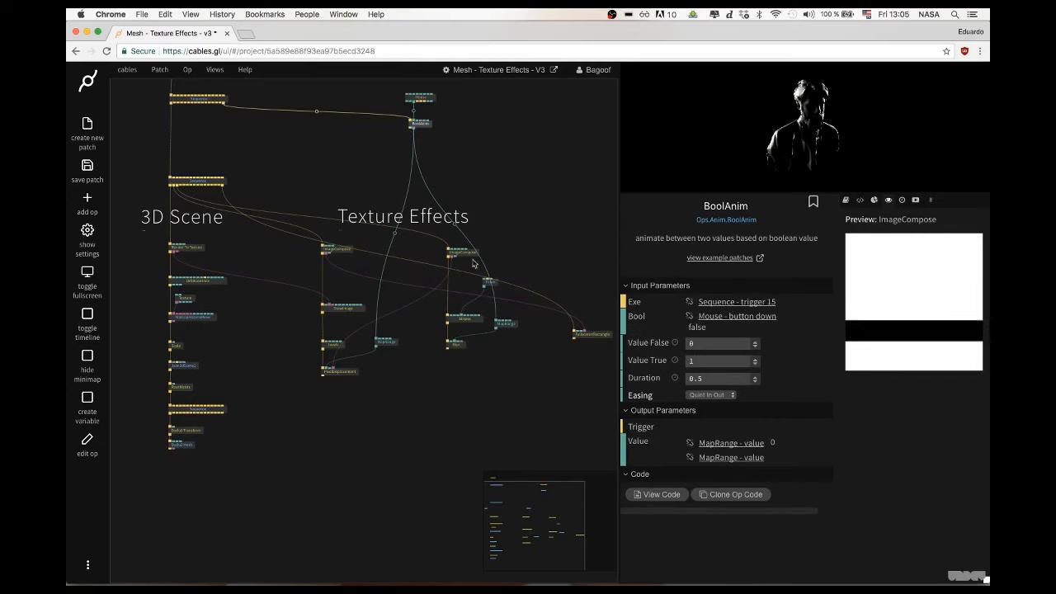
{"action": "left_click", "coordinate": [388, 342]}
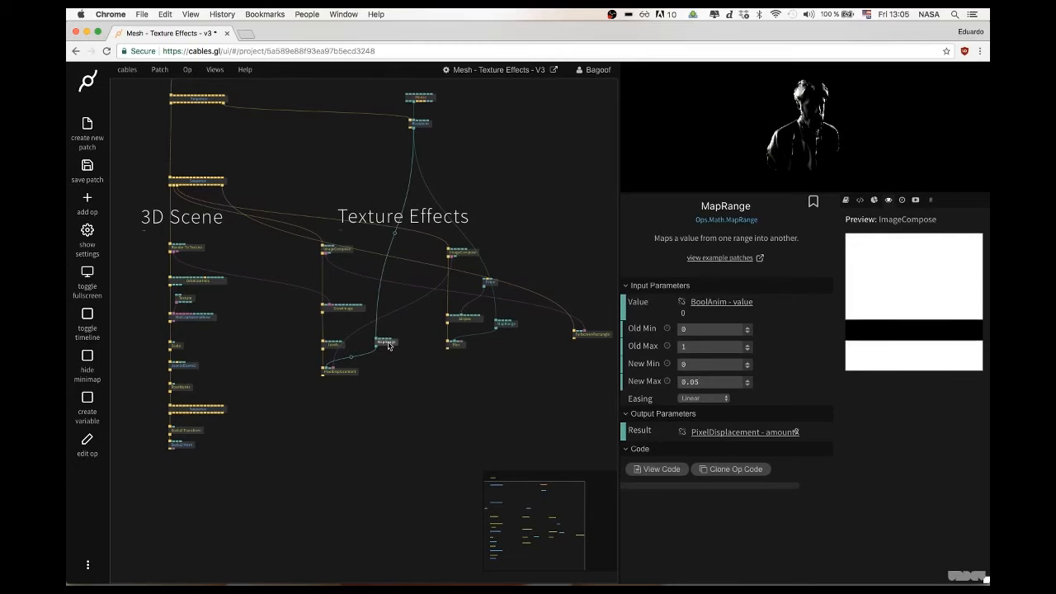
{"action": "left_click", "coordinate": [505, 325]}
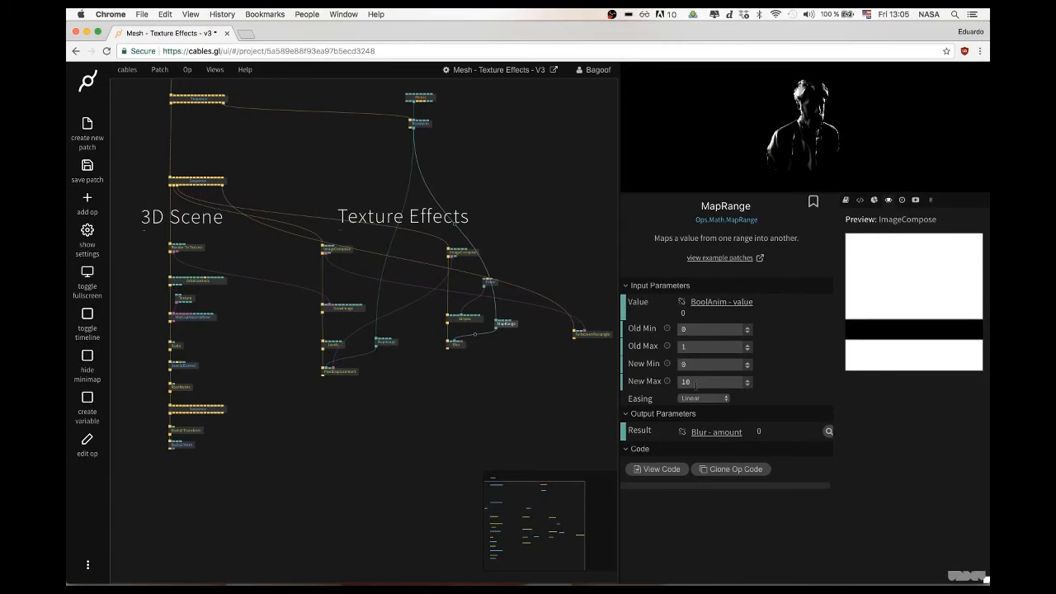
{"action": "left_click_drag", "start_coordinate": [457, 343], "coordinate": [456, 360]}
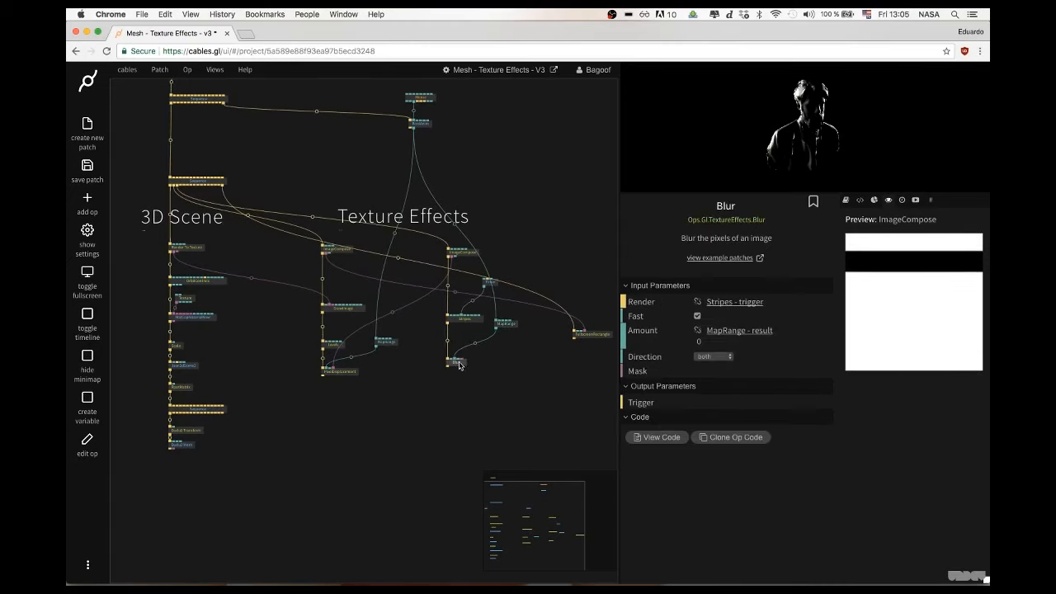
Inspect the stripe texture's ImageCompose op and check the mouse-driven effect in the enlarged render view
{"action": "left_click", "coordinate": [467, 254]}
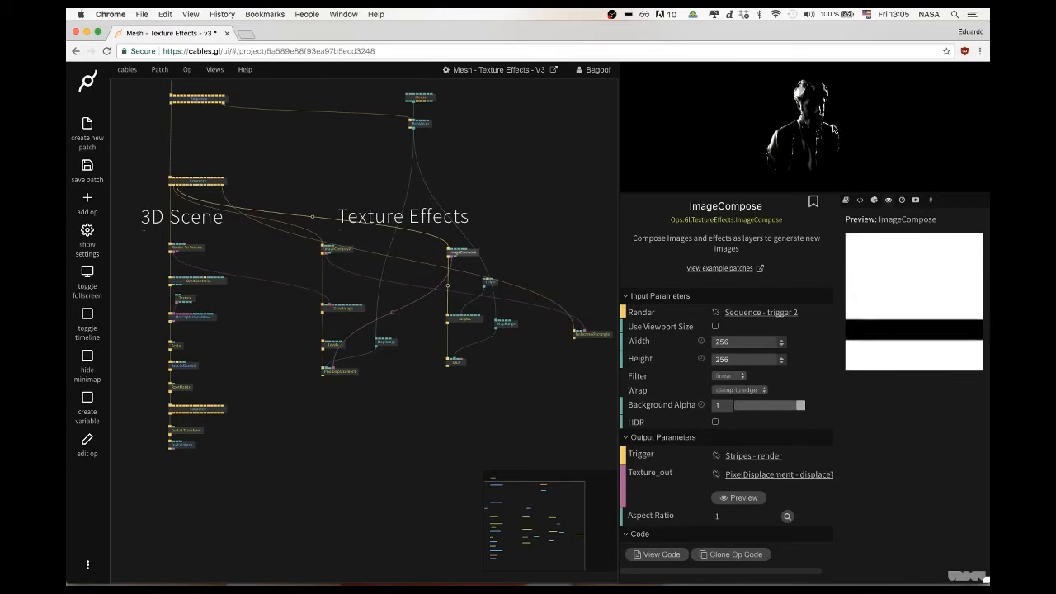
{"action": "left_click", "coordinate": [915, 137]}
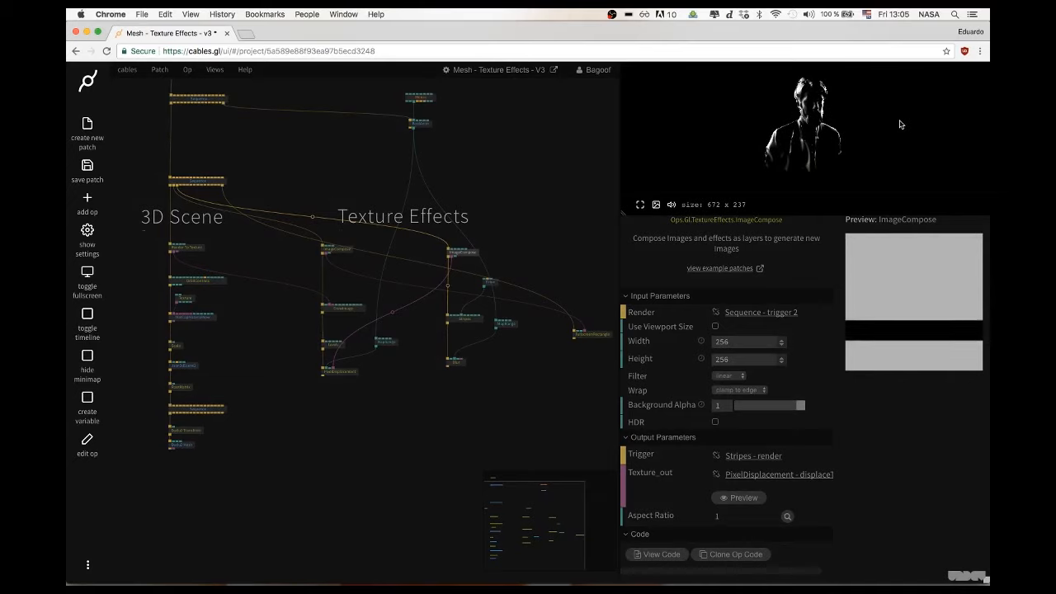
{"action": "key", "text": "super+Return"}
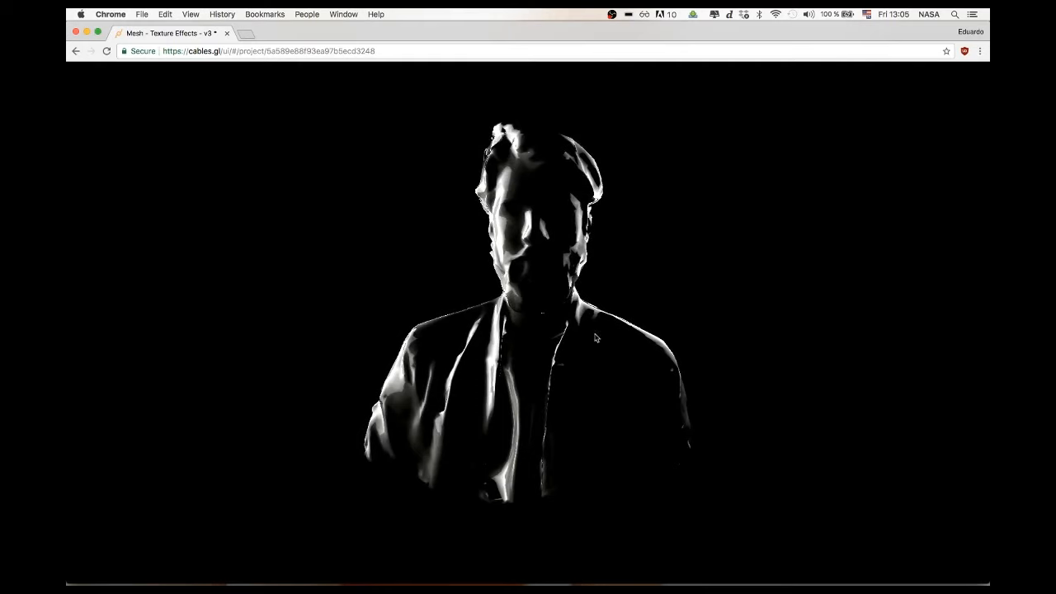
{"action": "key", "text": "super+Return"}
Disconnect the second MapRange op's Result from Blur's Amount input
{"action": "left_click", "coordinate": [453, 362]}
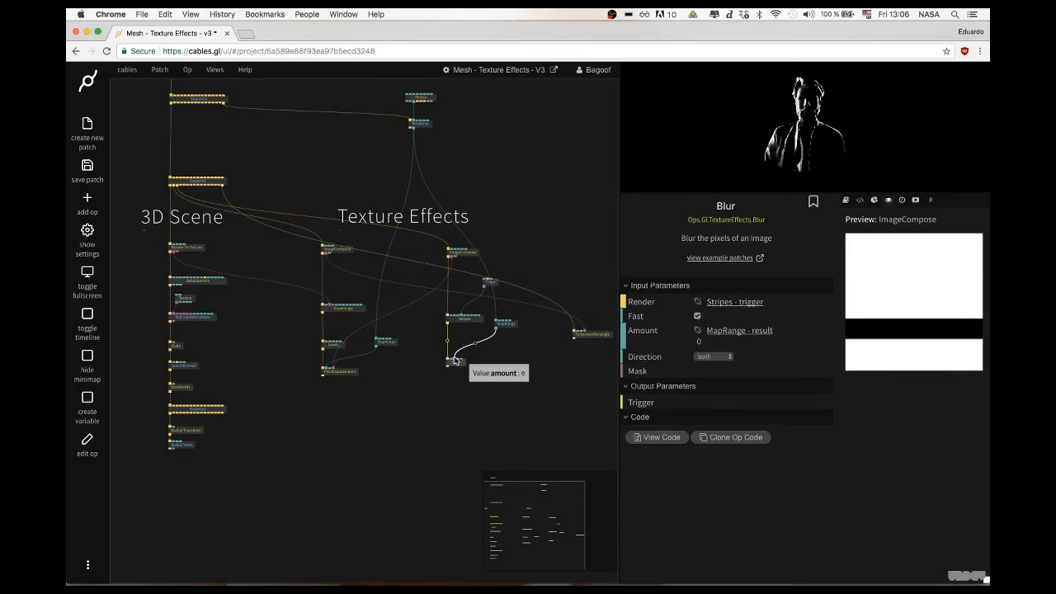
{"action": "right_click", "coordinate": [455, 359]}
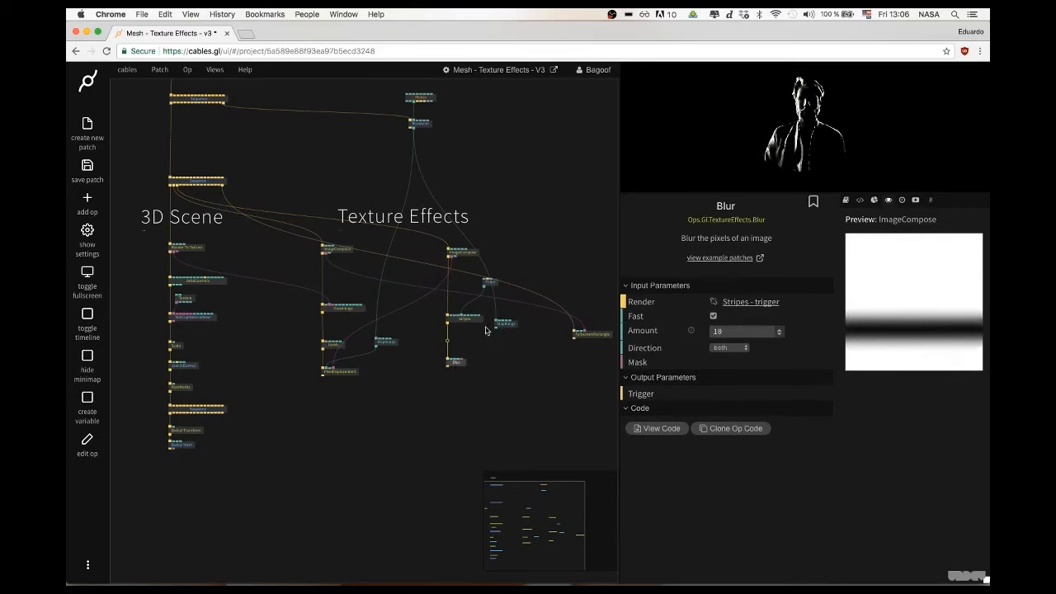
{"action": "left_click", "coordinate": [330, 424]}
Review the first ImageCompose op's parameters, its texture preview and its link to the FullscreenRectangle op
{"action": "scroll", "coordinate": [330, 421], "scroll_direction": "up", "scroll_amount": 2}
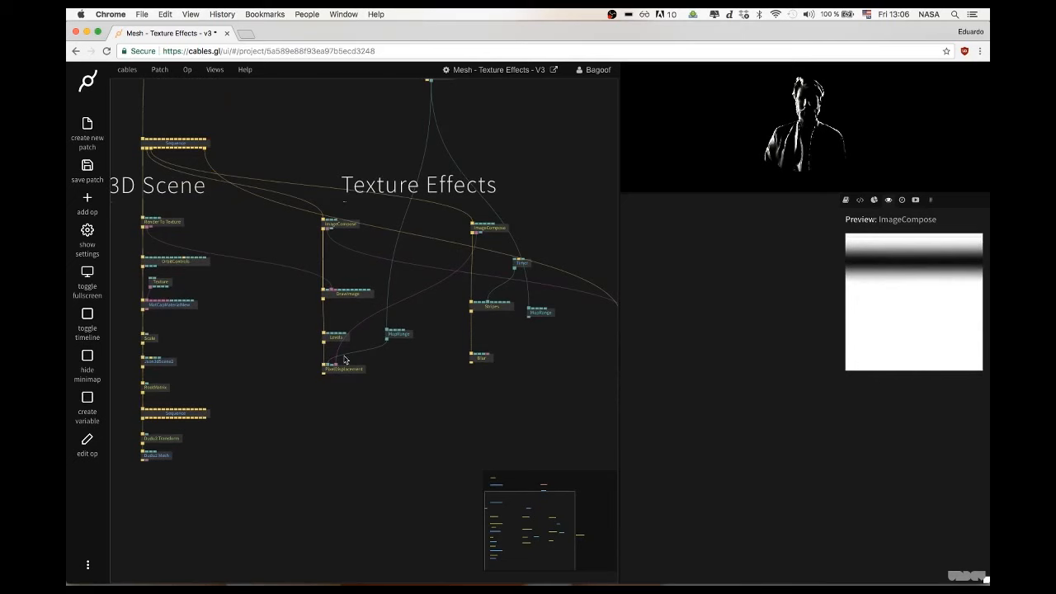
{"action": "left_click", "coordinate": [356, 227]}
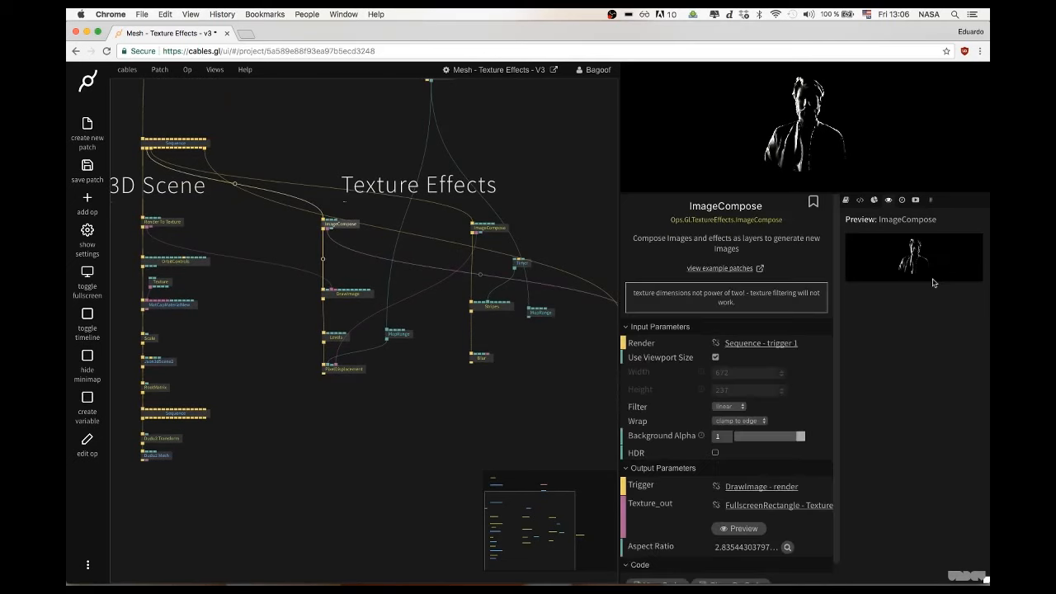
{"action": "scroll", "coordinate": [522, 264], "scroll_direction": "down", "scroll_amount": 3}
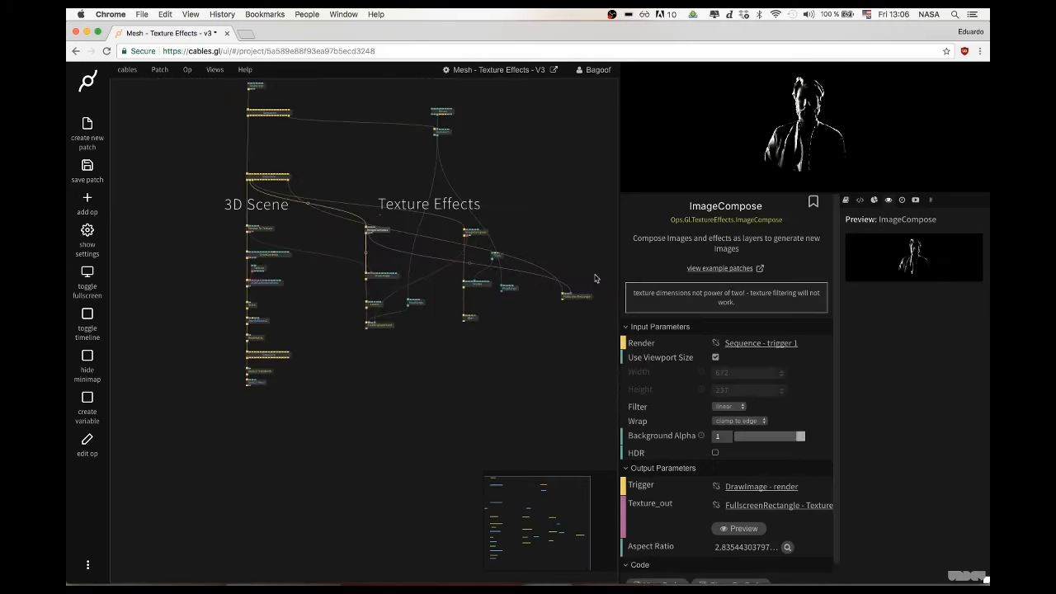
{"action": "scroll", "coordinate": [583, 307], "scroll_direction": "up", "scroll_amount": 2}
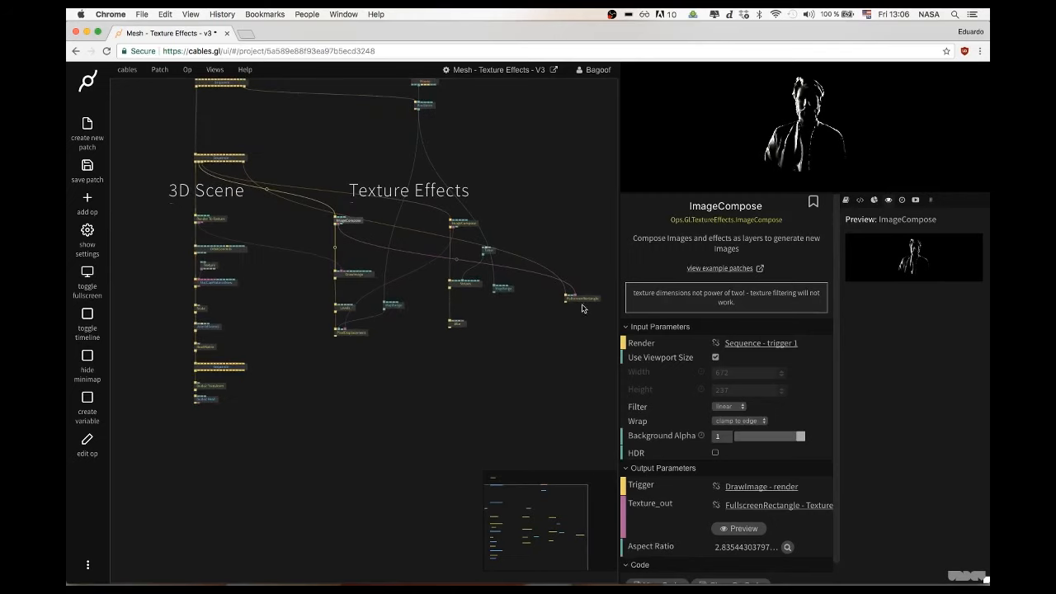
{"action": "scroll", "coordinate": [372, 305], "scroll_direction": "up", "scroll_amount": 1}
{"action": "left_click", "coordinate": [379, 268]}
{"action": "scroll", "coordinate": [406, 251], "scroll_direction": "up", "scroll_amount": 2}
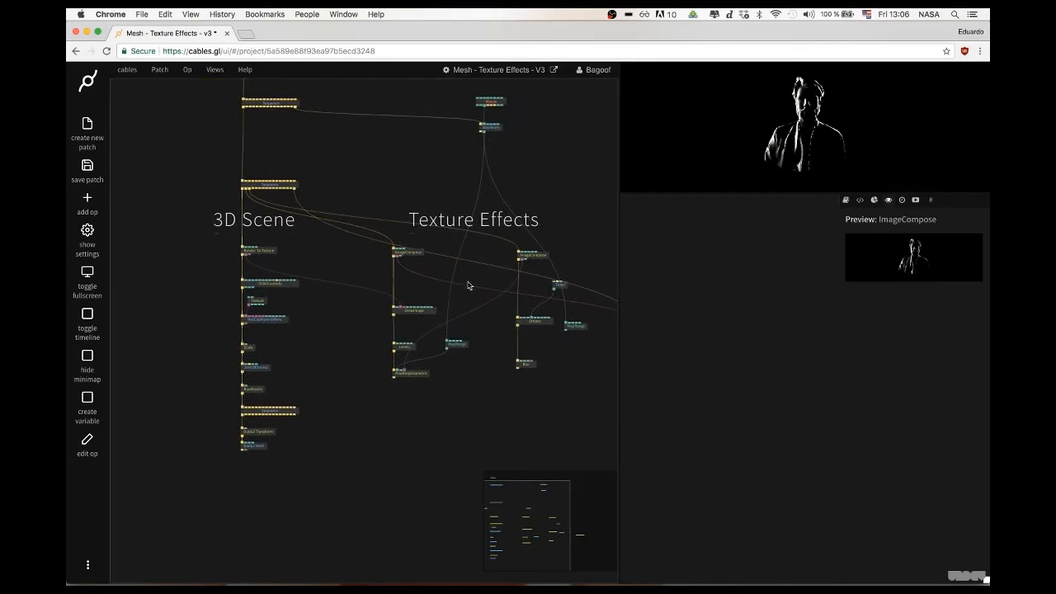
Add a ChromaticAberration op to PixelDisplacement's trigger output and check the effect in the enlarged render
{"action": "left_click", "coordinate": [371, 385]}
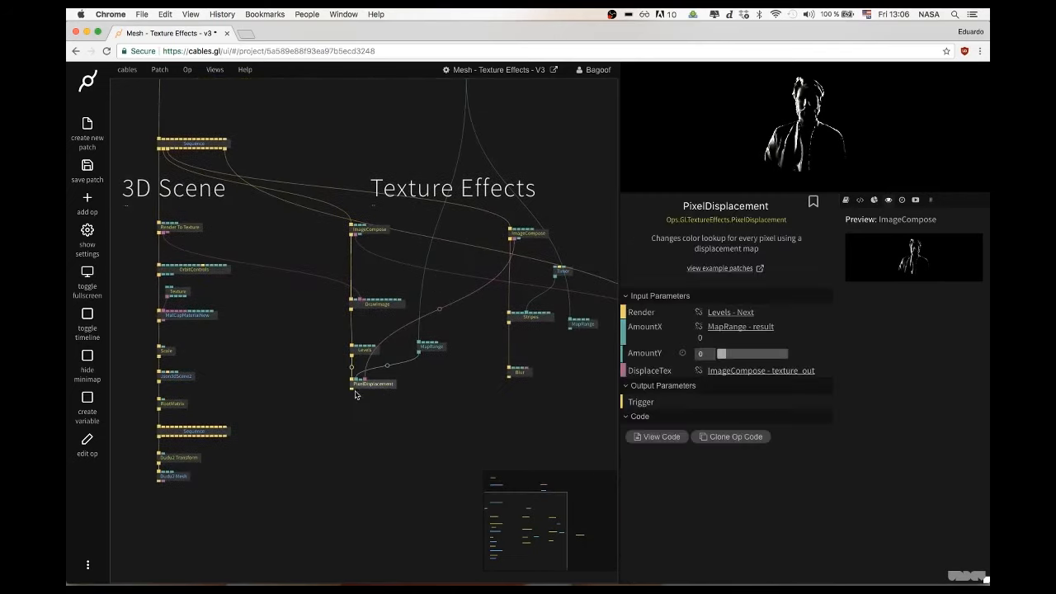
{"action": "left_click_drag", "start_coordinate": [353, 389], "coordinate": [352, 463]}
{"action": "type", "text": "chrona"}
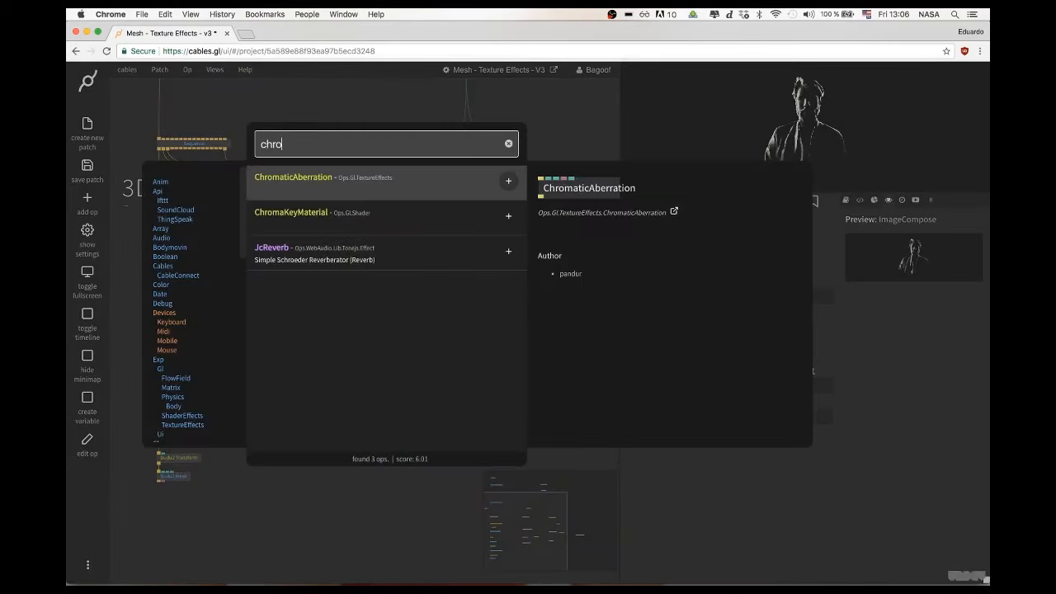
{"action": "key", "text": "BackSpace"}
{"action": "key", "text": "BackSpace"}
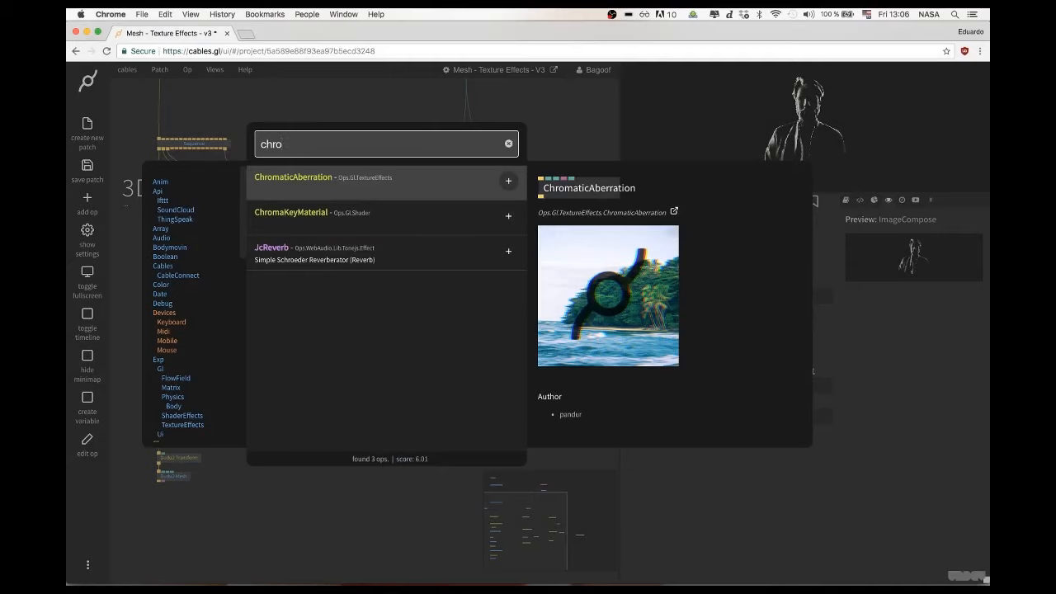
{"action": "key", "text": "Return"}
{"action": "key", "text": "super+Return"}
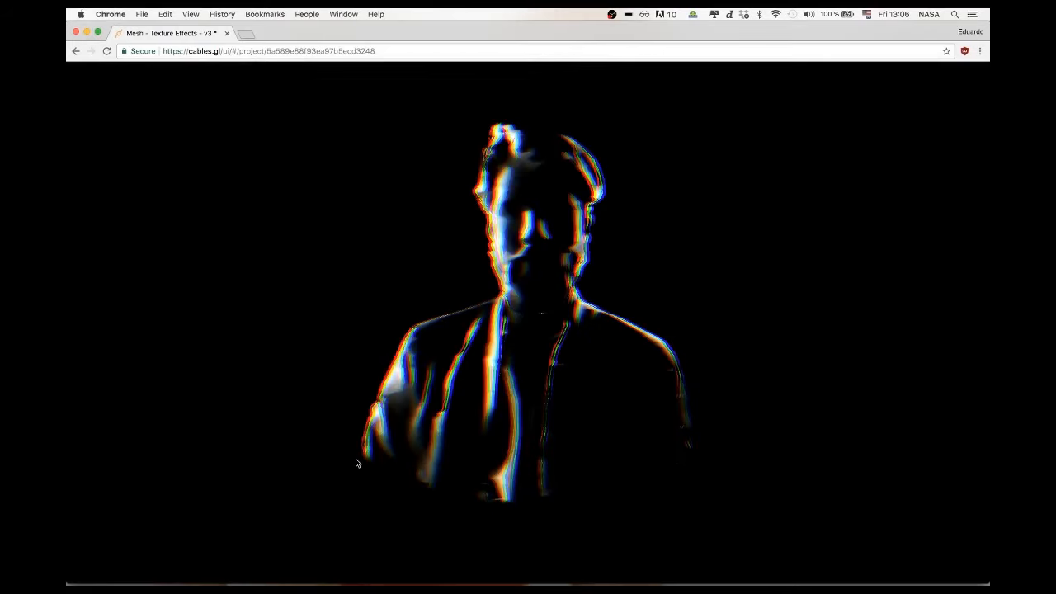
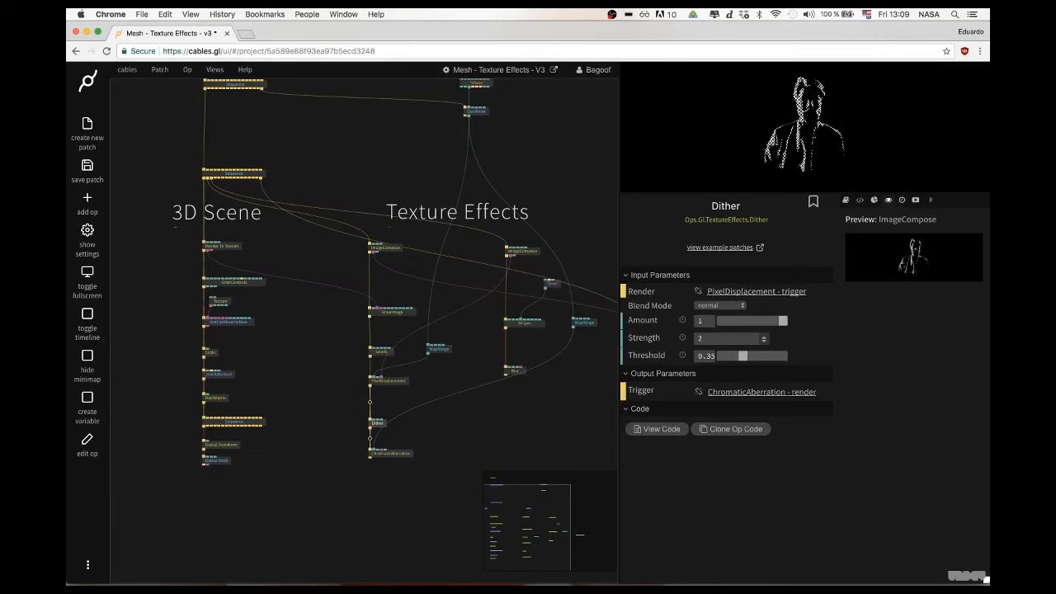
Try Strength values of 10 and 1 on the Dither op and set it to 5, comparing the enlarged render
{"action": "key", "text": "super+Return"}
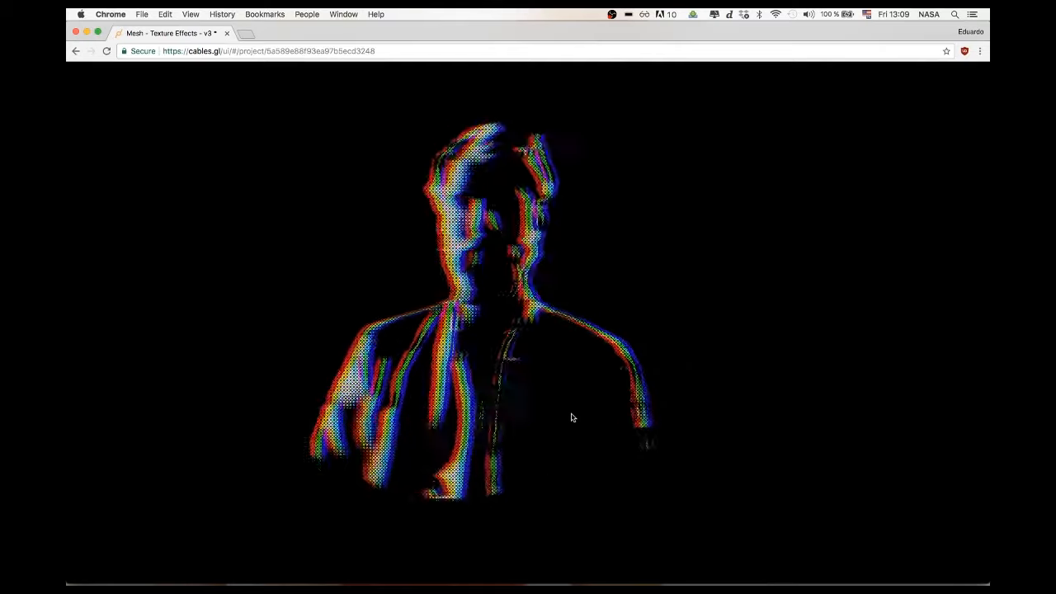
{"action": "key", "text": "super+Return"}
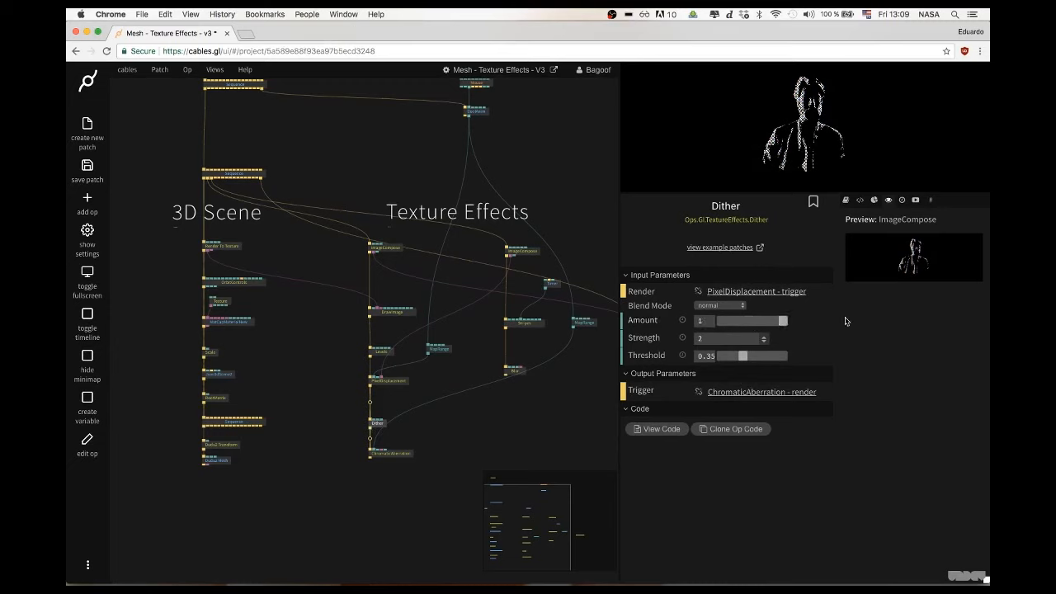
{"action": "type", "text": "10"}
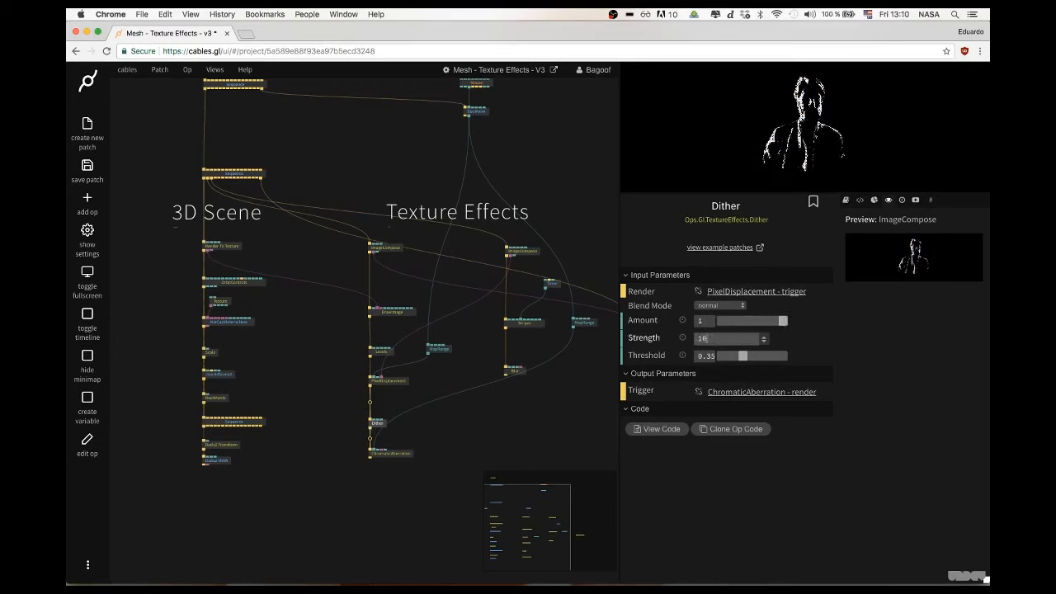
{"action": "key", "text": "BackSpace"}
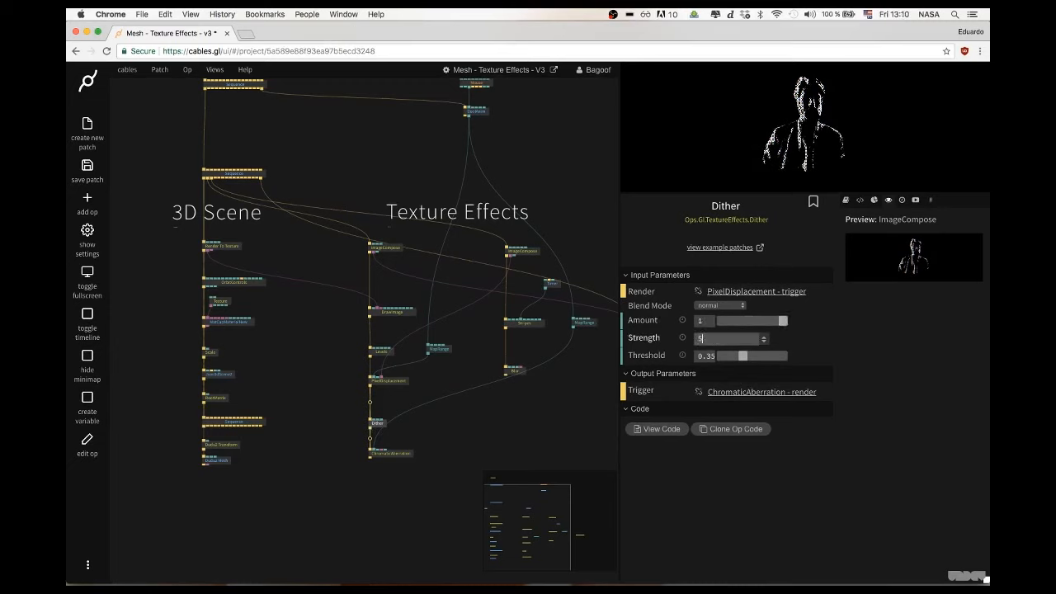
{"action": "key", "text": "super+Return"}
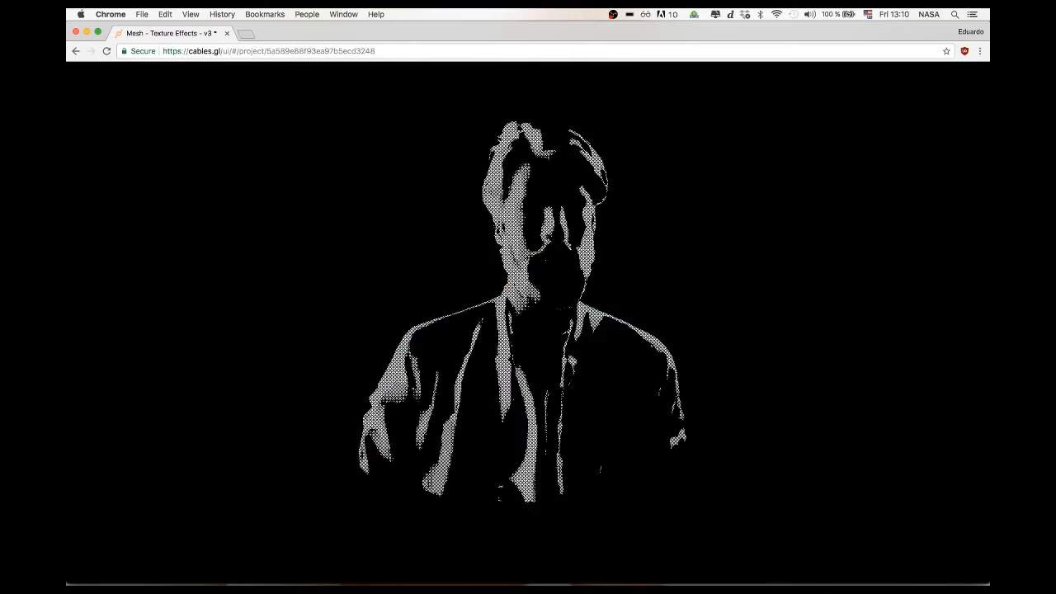
{"action": "key", "text": "super+Return"}
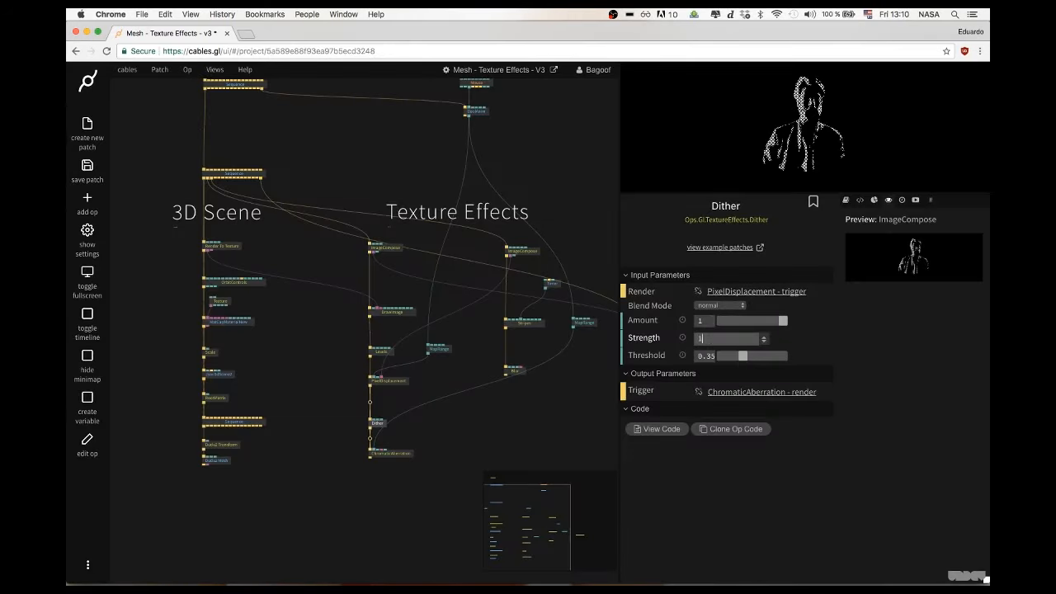
{"action": "key", "text": "BackSpace"}
{"action": "key", "text": "super+Return"}
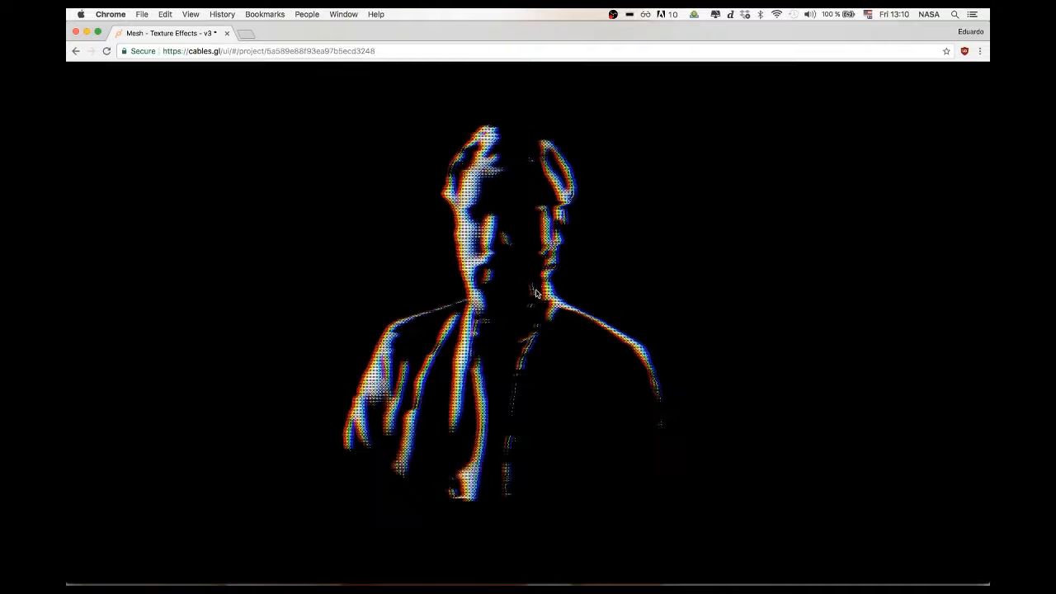
{"action": "key", "text": "super+Return"}
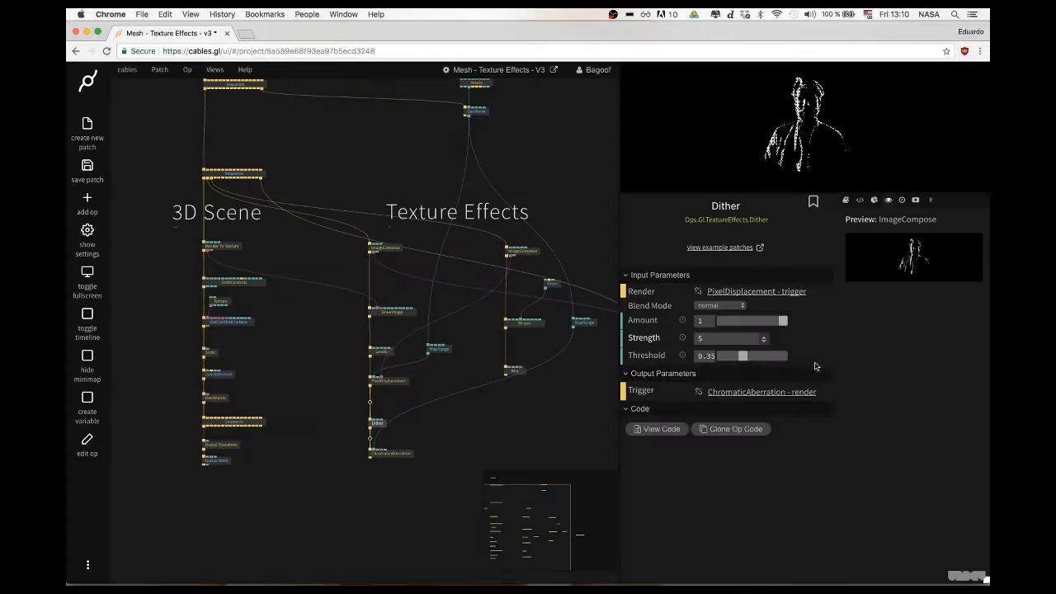
Test Dither Threshold values of 0.46 and 0, set it to 1, and check the enlarged render
{"action": "left_click", "coordinate": [750, 355]}
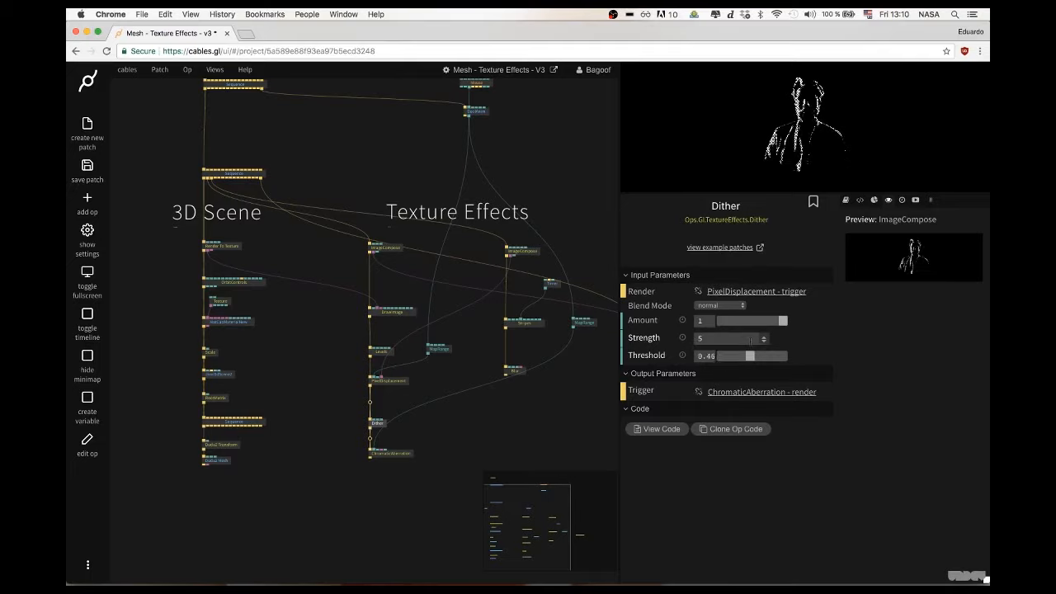
{"action": "key", "text": "super+Return"}
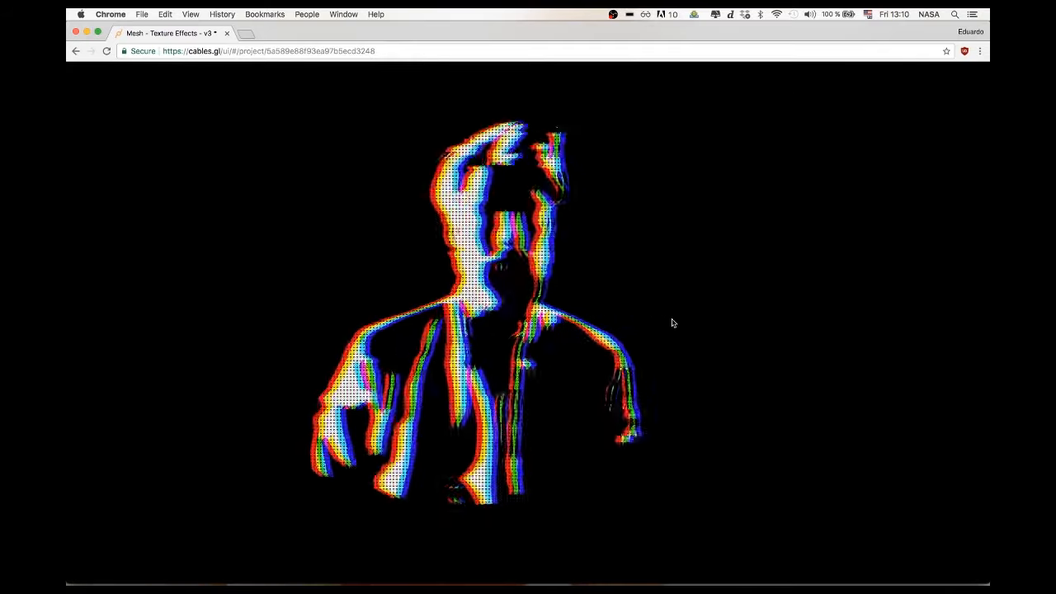
{"action": "key", "text": "super+Return"}
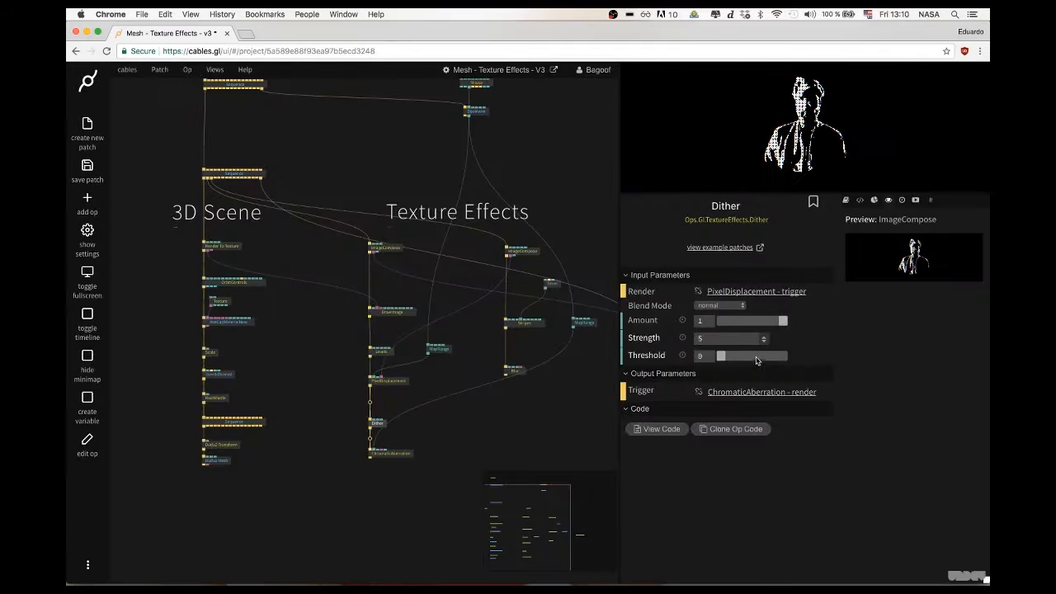
{"action": "left_click_drag", "start_coordinate": [756, 356], "coordinate": [844, 352]}
{"action": "key", "text": "super+Return"}
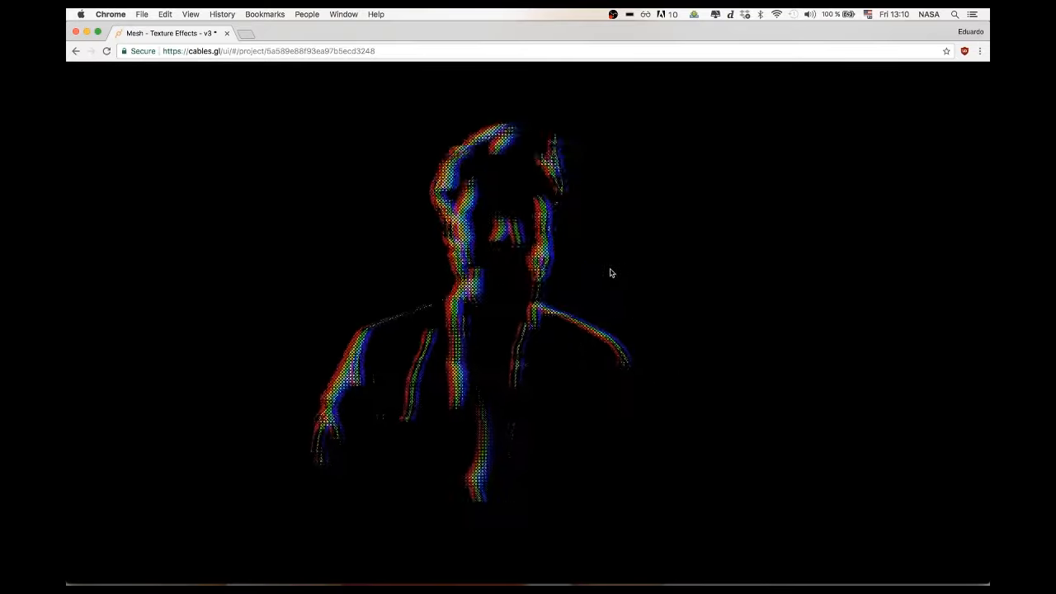
{"action": "key", "text": "super+Return"}
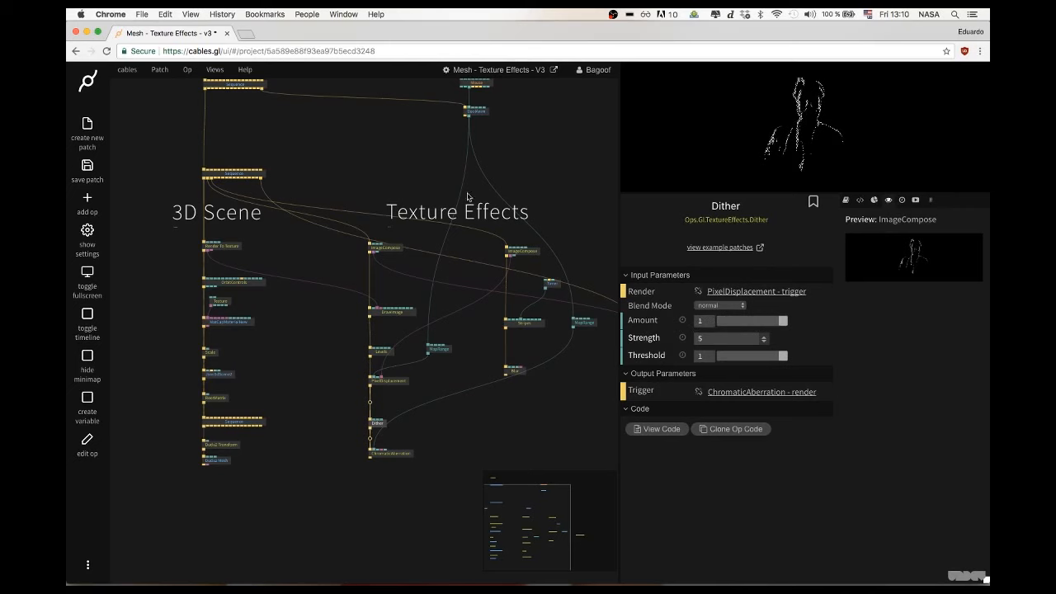
Try an Amount of 10 on the Dither op and return it to 1
{"action": "left_click", "coordinate": [508, 161]}
{"action": "left_click_drag", "start_coordinate": [511, 160], "coordinate": [450, 159]}
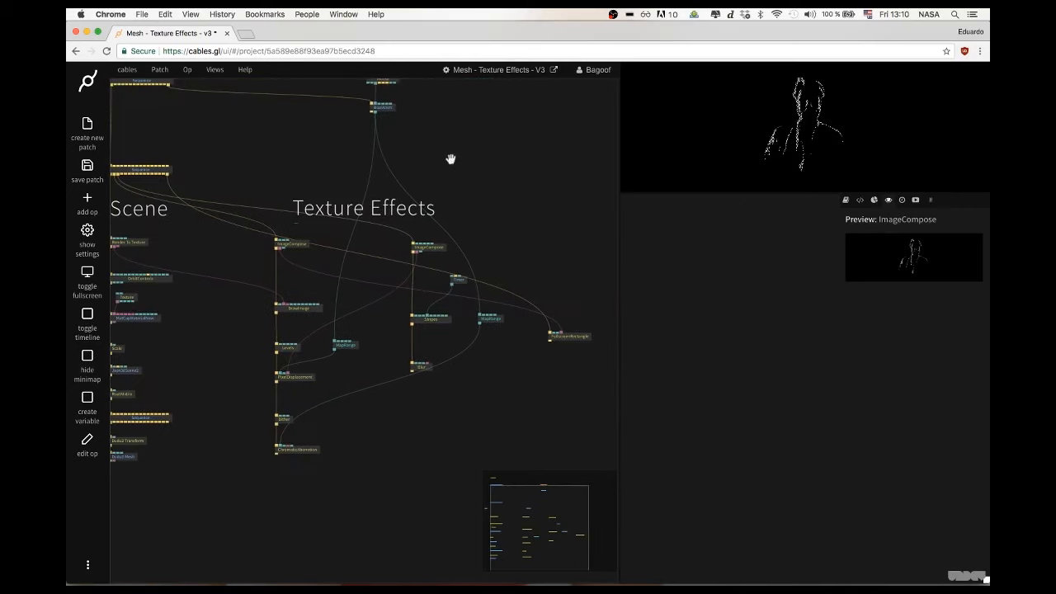
{"action": "left_click", "coordinate": [289, 424]}
{"action": "left_click", "coordinate": [707, 321]}
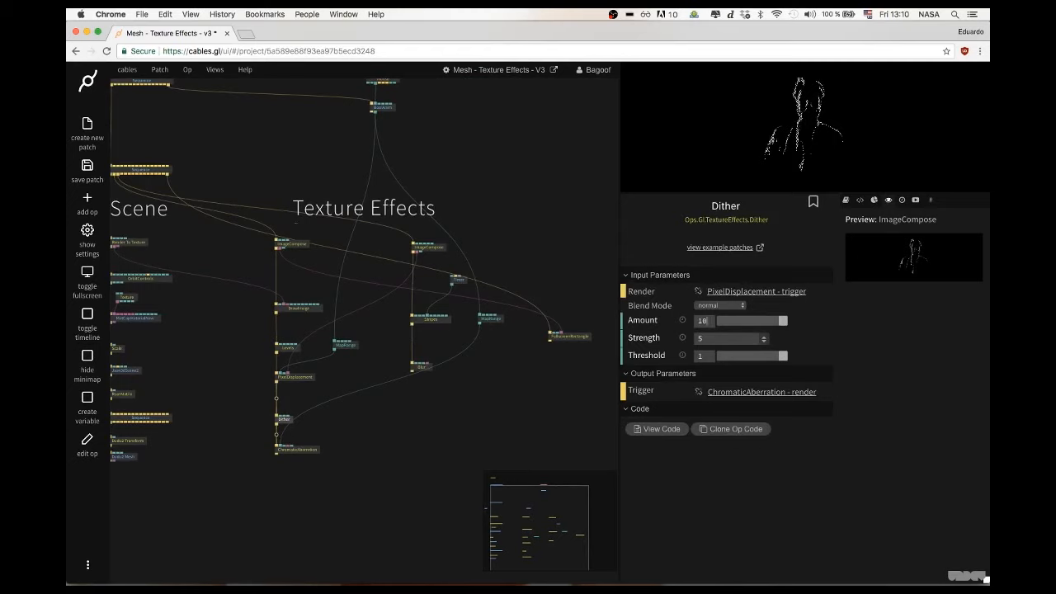
{"action": "key", "text": "BackSpace"}
{"action": "left_click", "coordinate": [558, 277]}
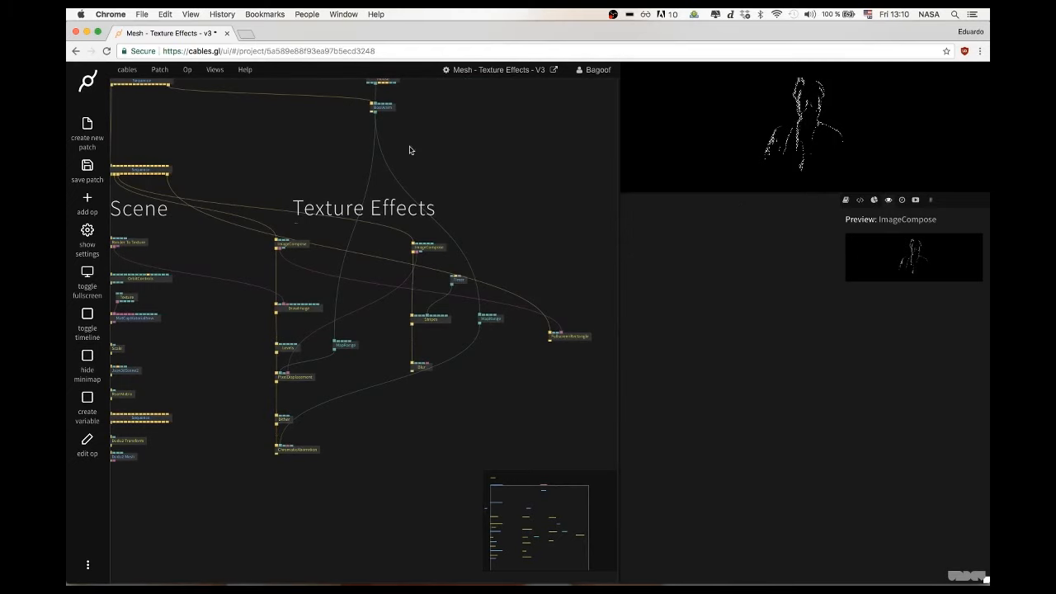
Connect BoolAnim's Value output to Dither's Amount input and test the mouse-button response in the enlarged render
{"action": "left_click_drag", "start_coordinate": [376, 113], "coordinate": [380, 144]}
{"action": "left_click", "coordinate": [384, 106]}
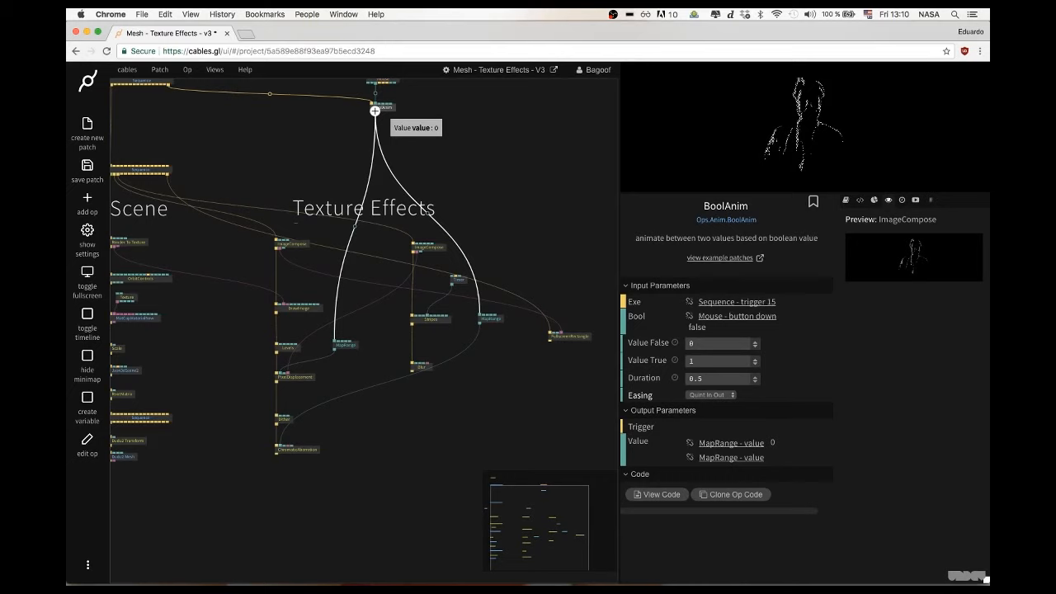
{"action": "left_click_drag", "start_coordinate": [375, 109], "coordinate": [282, 418]}
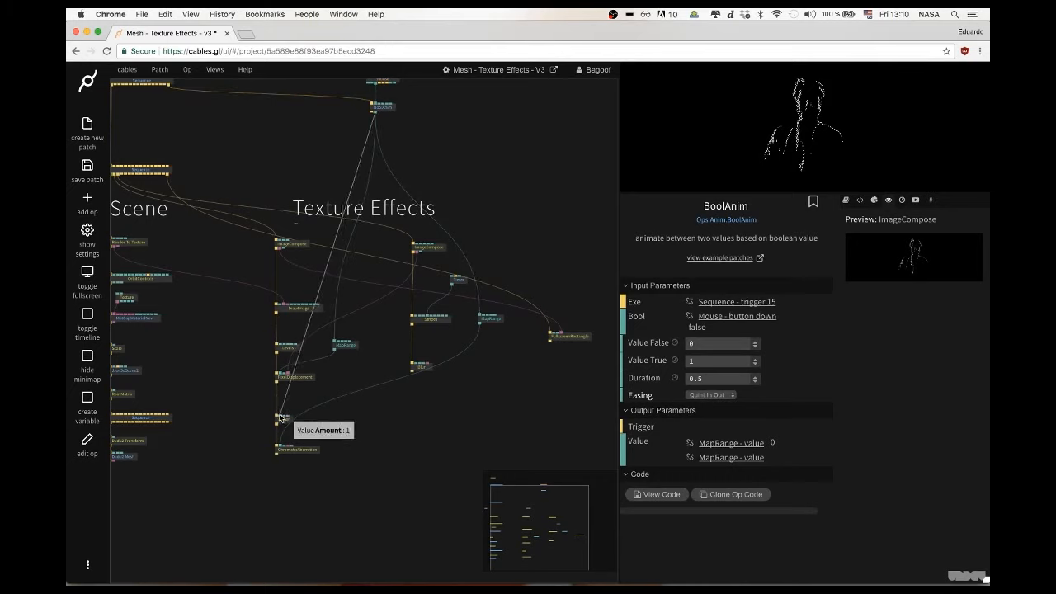
{"action": "left_click_drag", "start_coordinate": [282, 418], "coordinate": [282, 417]}
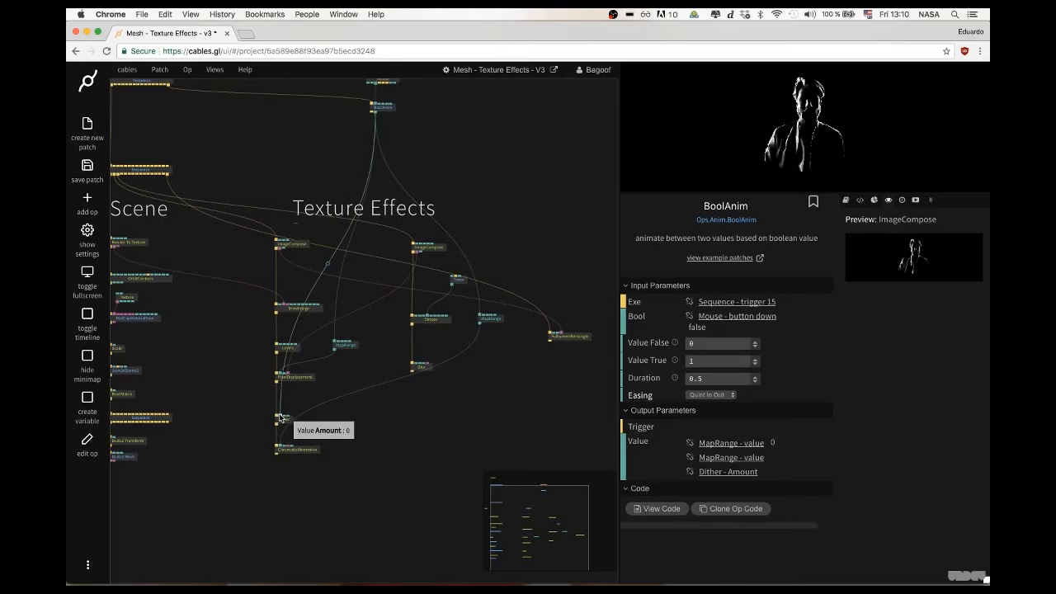
{"action": "key", "text": "super+Return"}
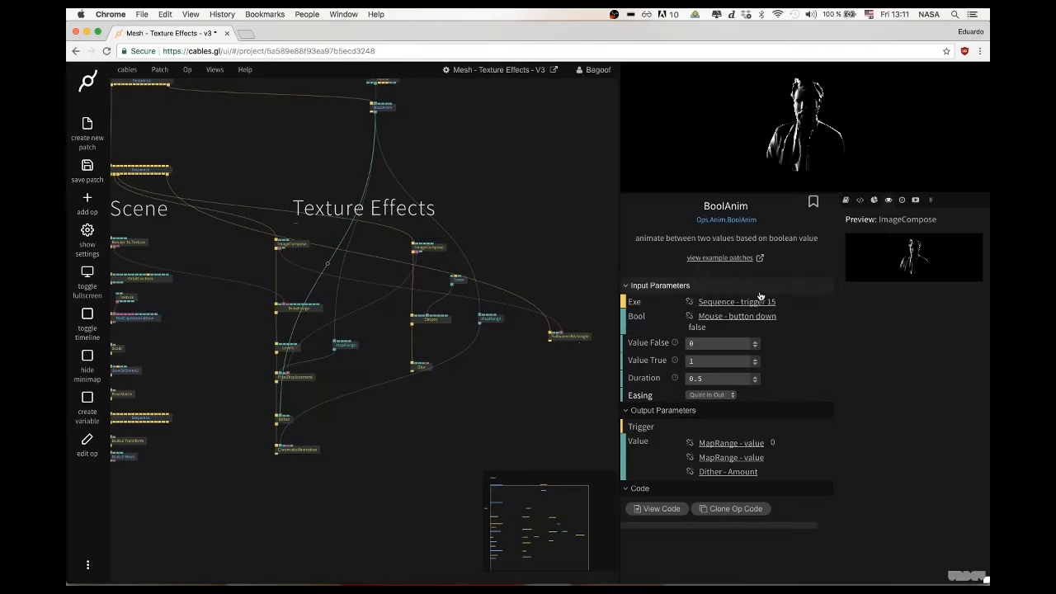
Inspect the ChromaticAberration op's parameters and check the enlarged render
{"action": "key", "text": "Escape"}
{"action": "scroll", "coordinate": [401, 384], "scroll_direction": "up", "scroll_amount": 5}
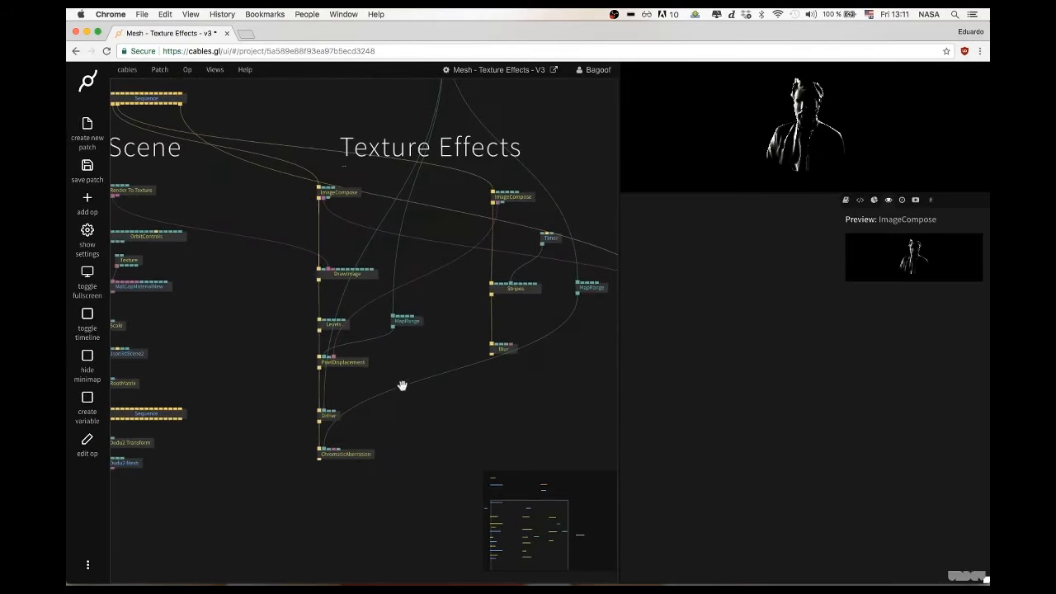
{"action": "left_click", "coordinate": [323, 431]}
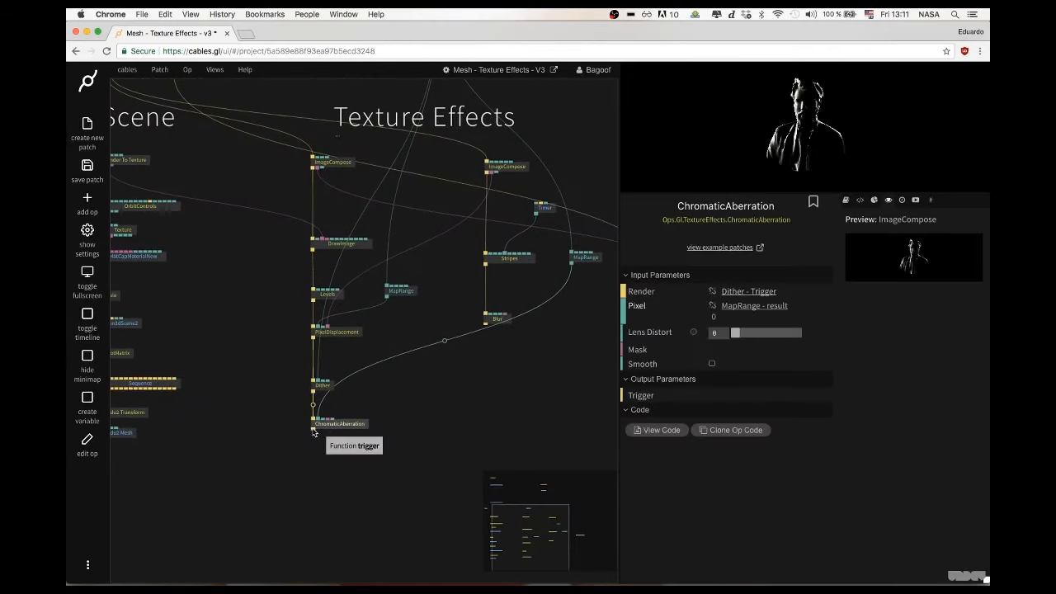
{"action": "left_click_drag", "start_coordinate": [313, 429], "coordinate": [316, 483]}
{"action": "key", "text": "Escape"}
{"action": "key", "text": "super+Return"}
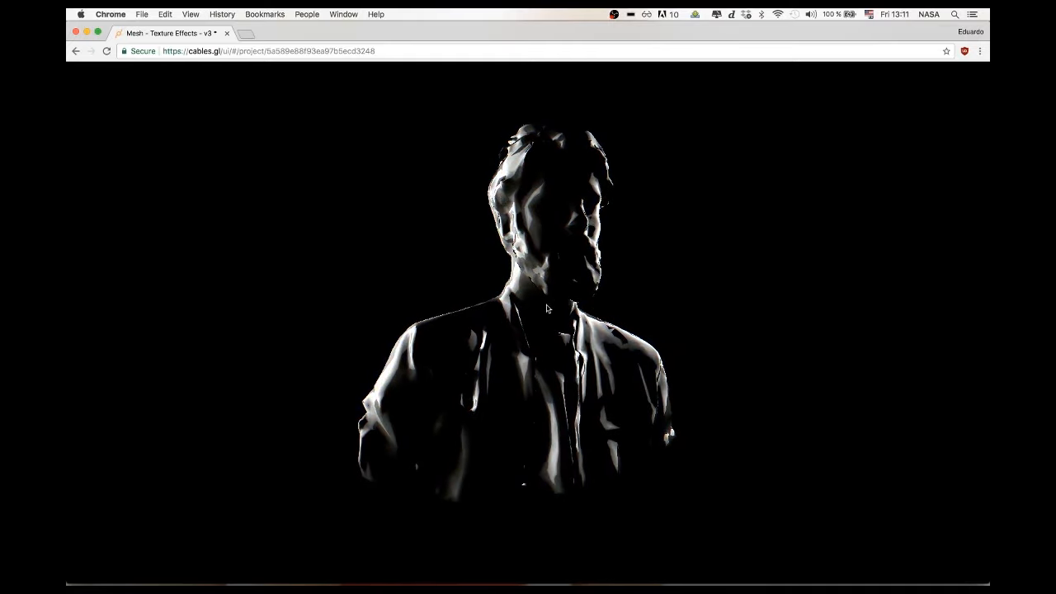
{"action": "key", "text": "super+Return"}
Add a TextureEffects Noise op to ChromaticAberration's trigger output and check the enlarged render
{"action": "left_click_drag", "start_coordinate": [312, 429], "coordinate": [309, 471]}
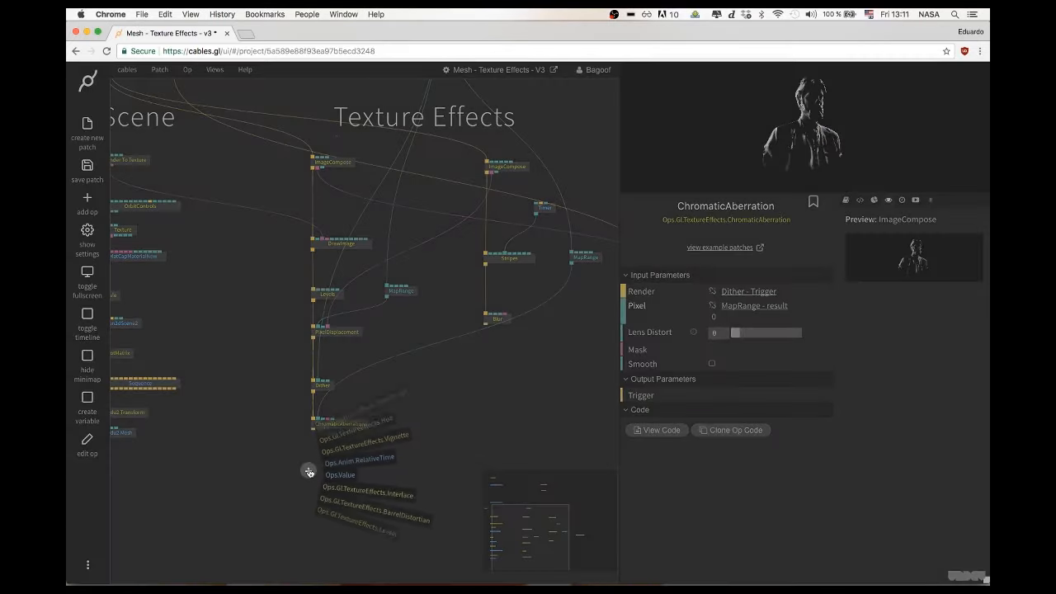
{"action": "left_click", "coordinate": [308, 471]}
{"action": "type", "text": "noise"}
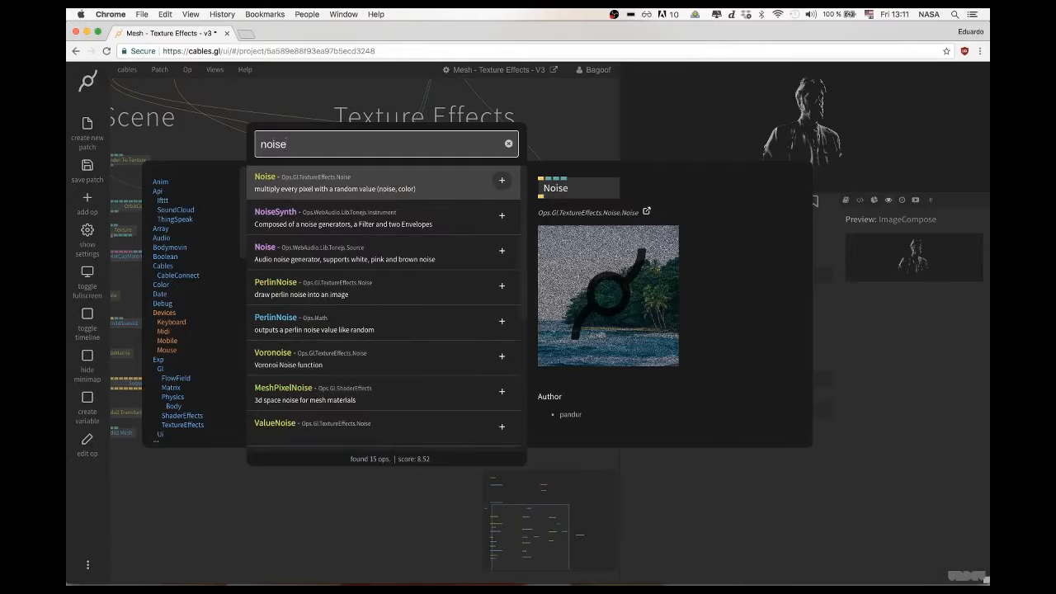
{"action": "key", "text": "Return"}
{"action": "key", "text": "super+Return"}
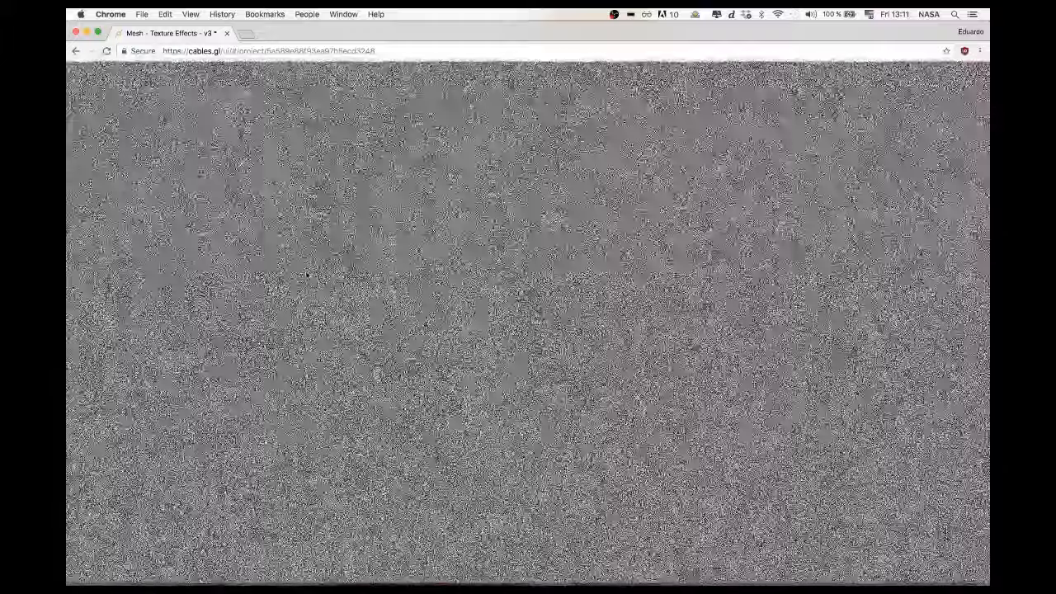
{"action": "key", "text": "super+Return"}
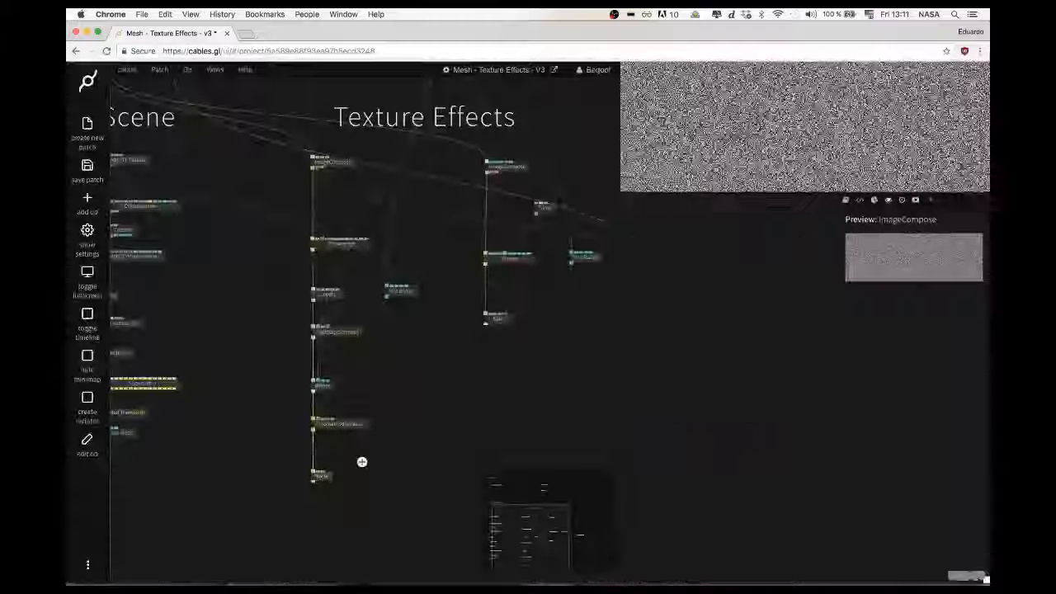
Try the Noise op with Animated turned off and Amount at 1, checking the enlarged render
{"action": "left_click", "coordinate": [322, 475]}
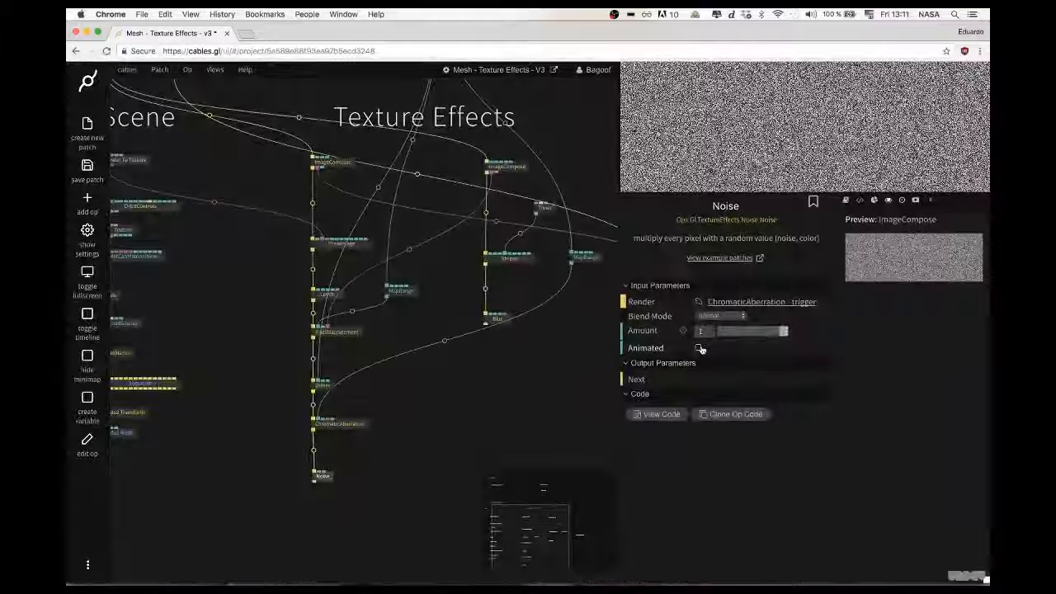
{"action": "left_click", "coordinate": [700, 349]}
{"action": "key", "text": "super+Return"}
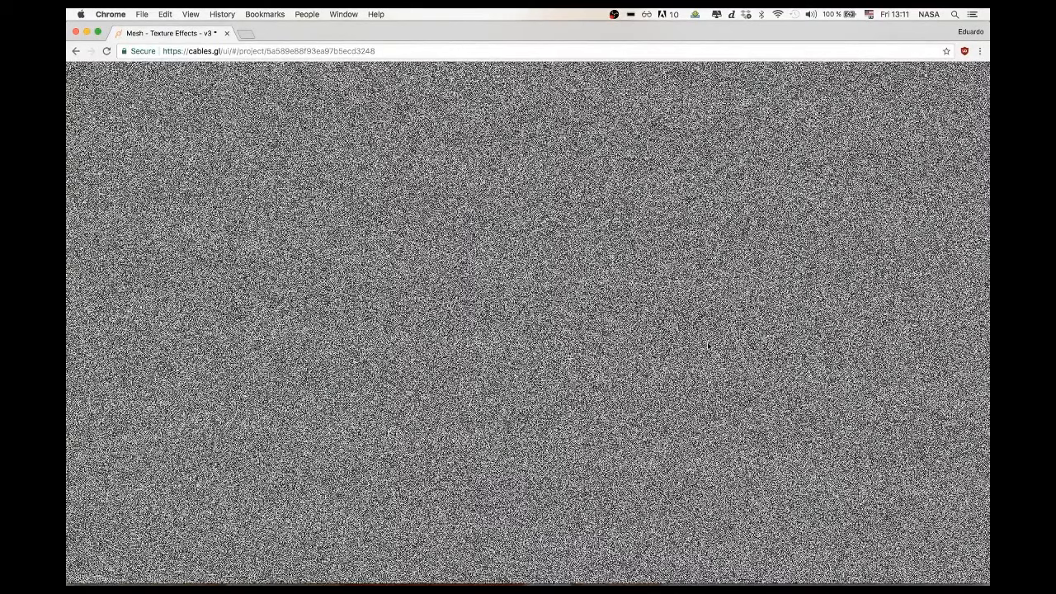
{"action": "key", "text": "super+Return"}
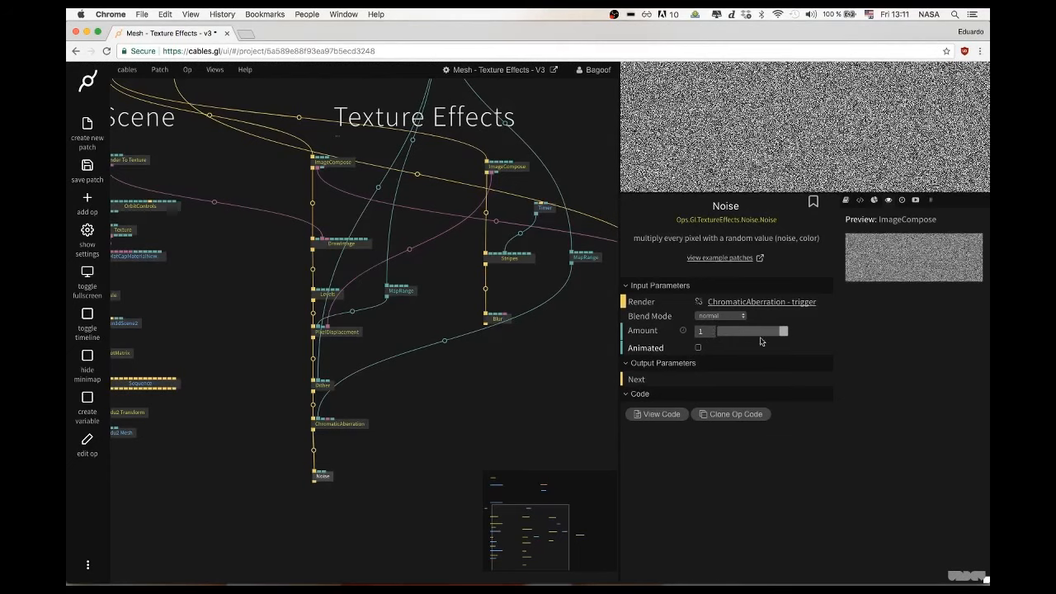
{"action": "left_click_drag", "start_coordinate": [783, 331], "coordinate": [814, 340]}
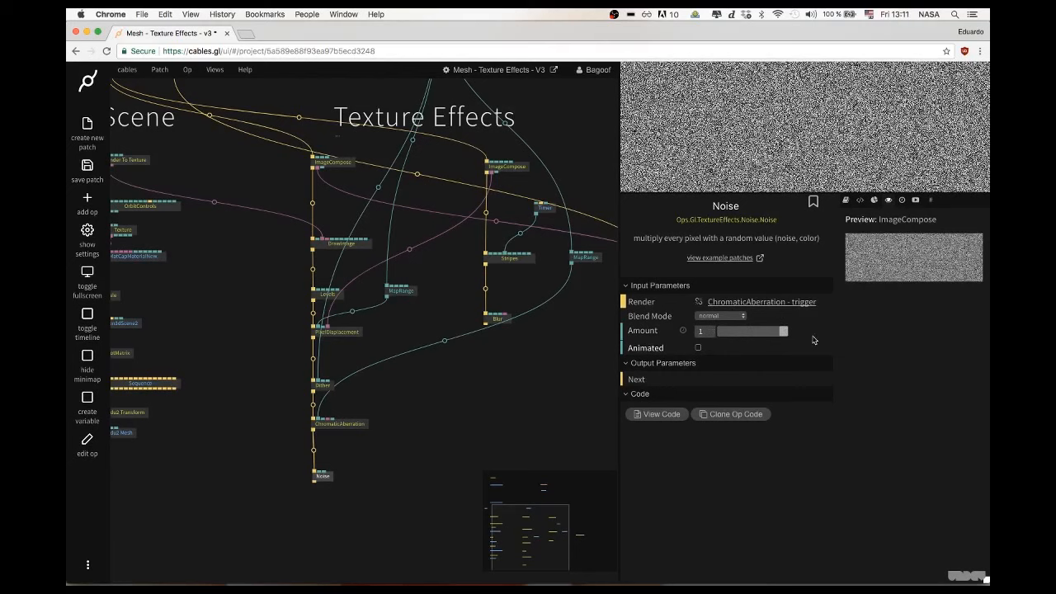
Set the Noise op's Blend Mode to multiply and test the mouse-button response in the enlarged render
{"action": "left_click", "coordinate": [730, 317]}
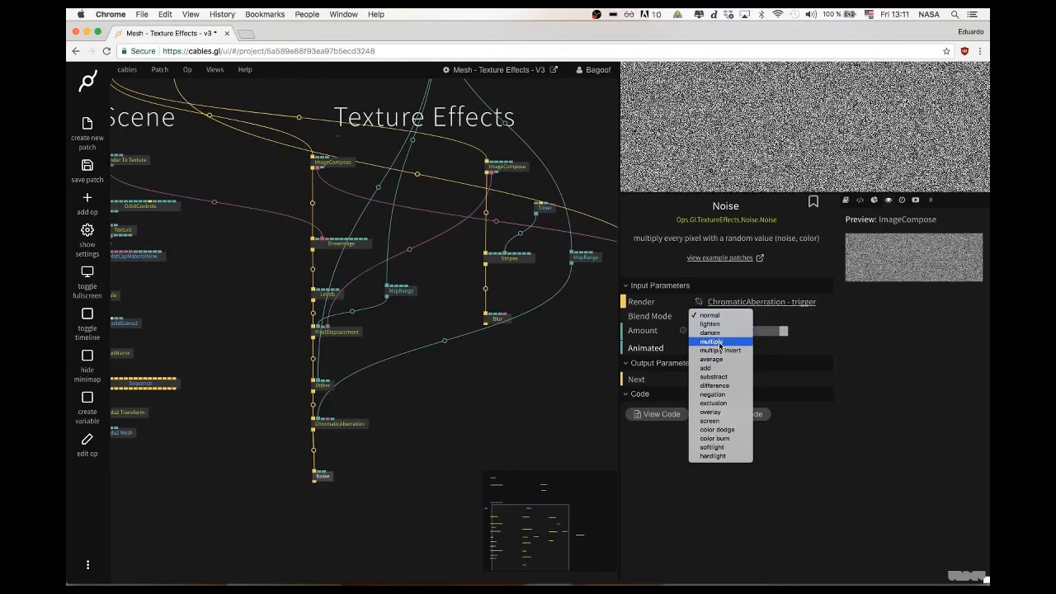
{"action": "left_click", "coordinate": [719, 343]}
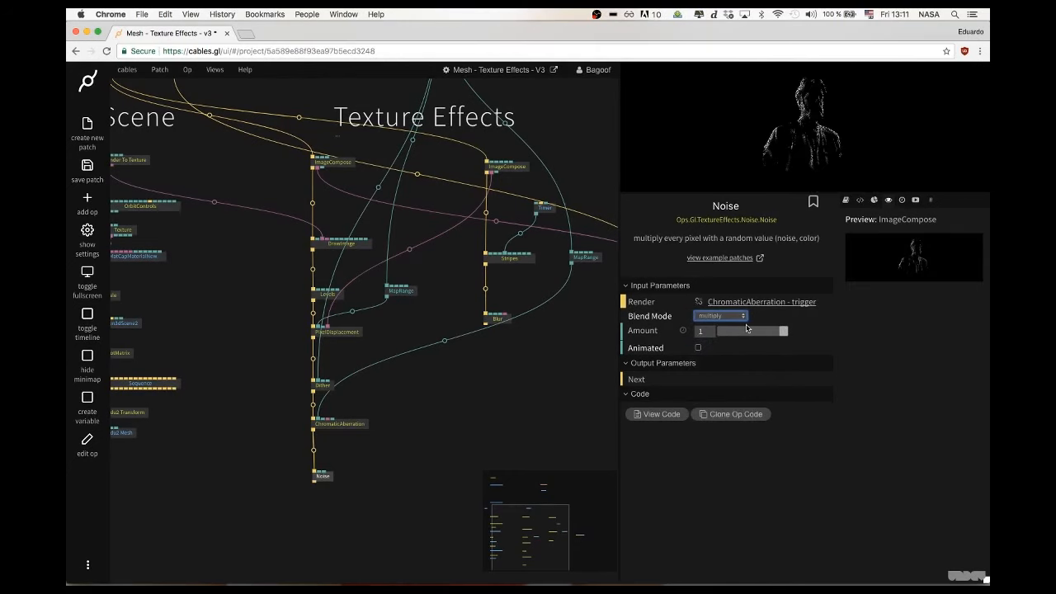
{"action": "key", "text": "super+Return"}
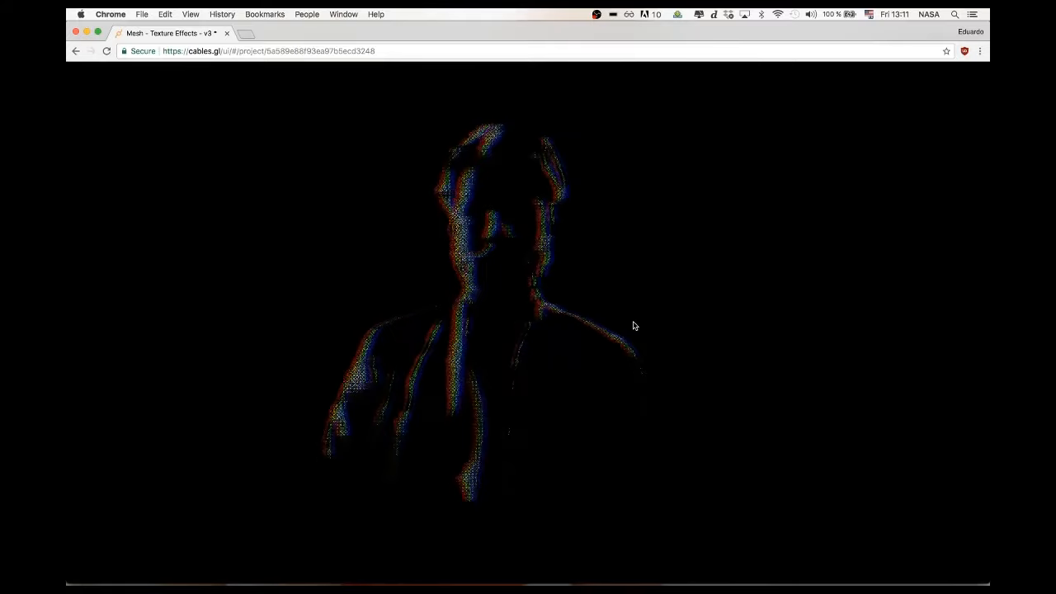
{"action": "key", "text": "super+Return"}
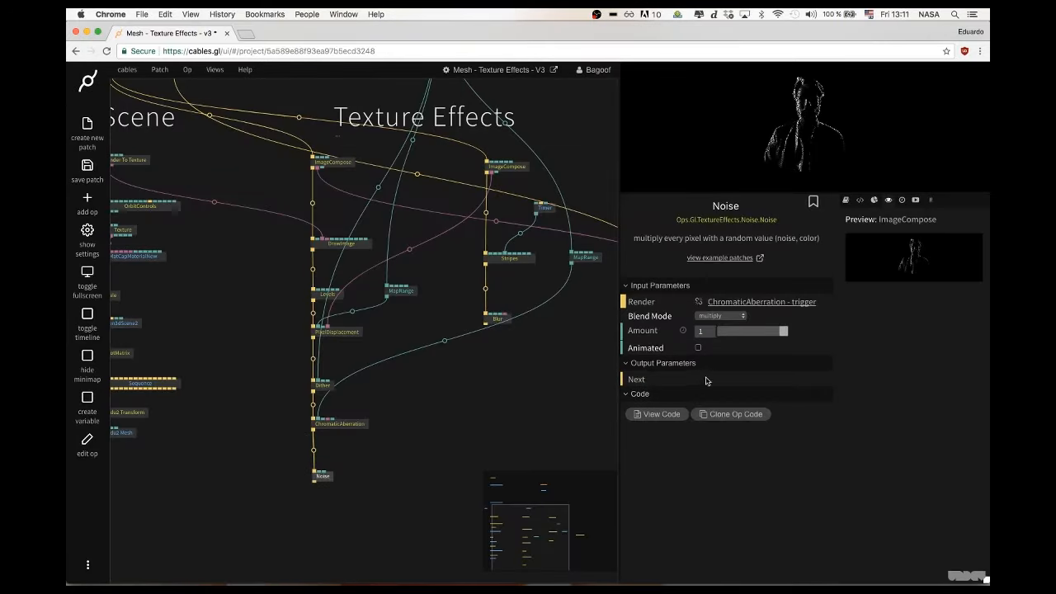
Turn on Animated for the Noise op, set its Amount to 0.2, and check each change in the enlarged render
{"action": "left_click", "coordinate": [699, 349]}
{"action": "key", "text": "super+Return"}
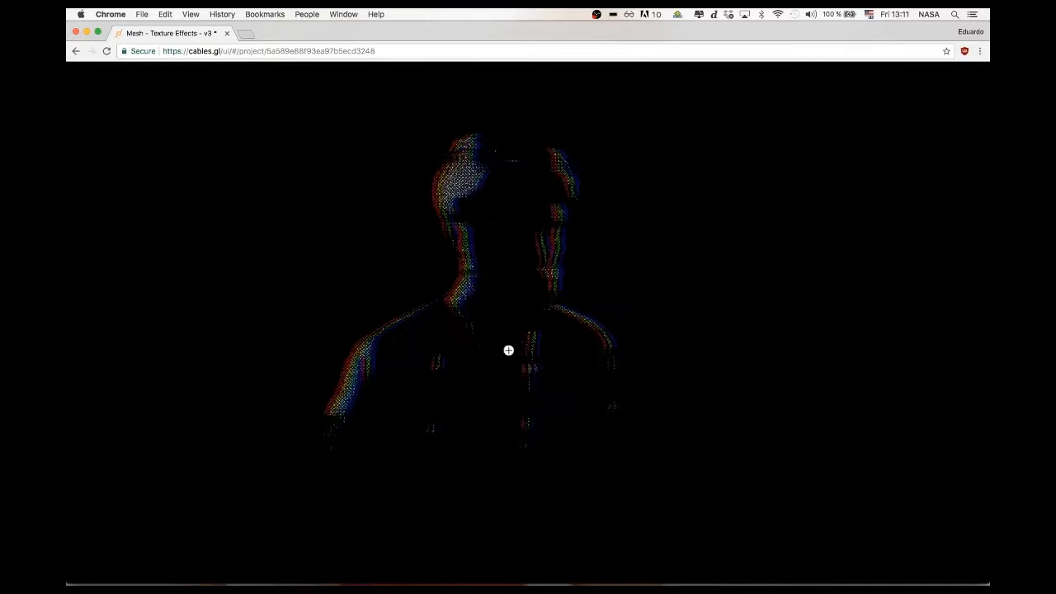
{"action": "key", "text": "super+Return"}
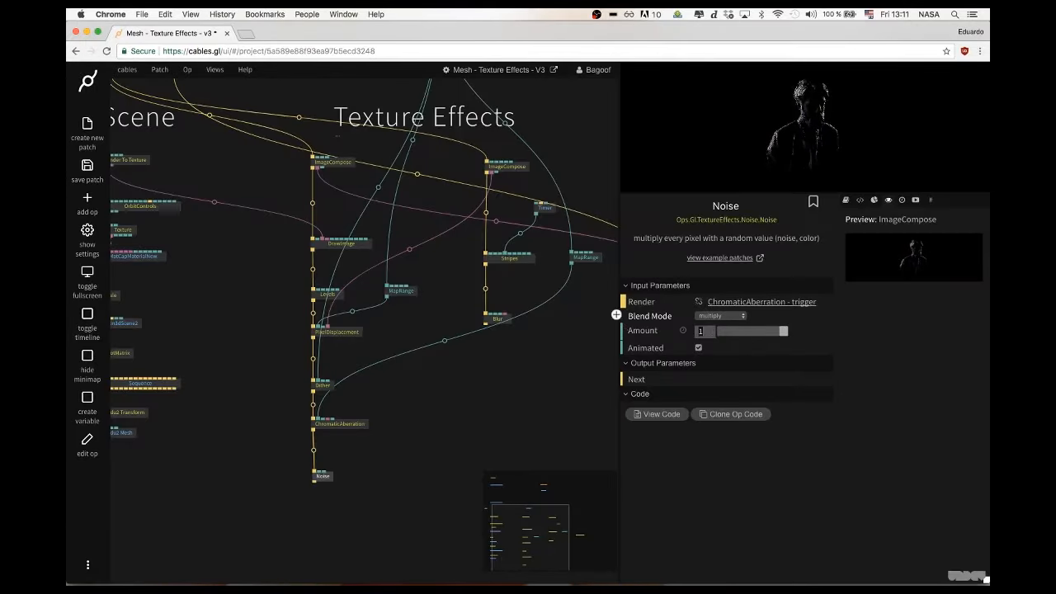
{"action": "type", "text": "0.2"}
{"action": "key", "text": "super+Return"}
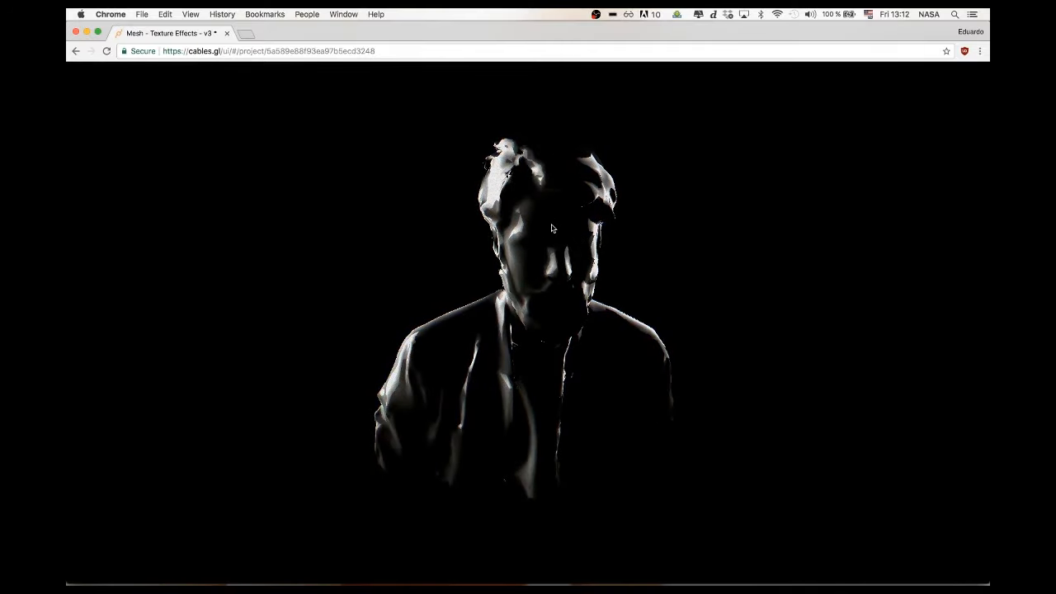
{"action": "key", "text": "super+Return"}
Examine the preview of the ImageCompose that feeds PixelDisplacement and test the mouse-button response in the enlarged render
{"action": "left_click", "coordinate": [530, 297]}
{"action": "scroll", "coordinate": [443, 302], "scroll_direction": "up", "scroll_amount": 3}
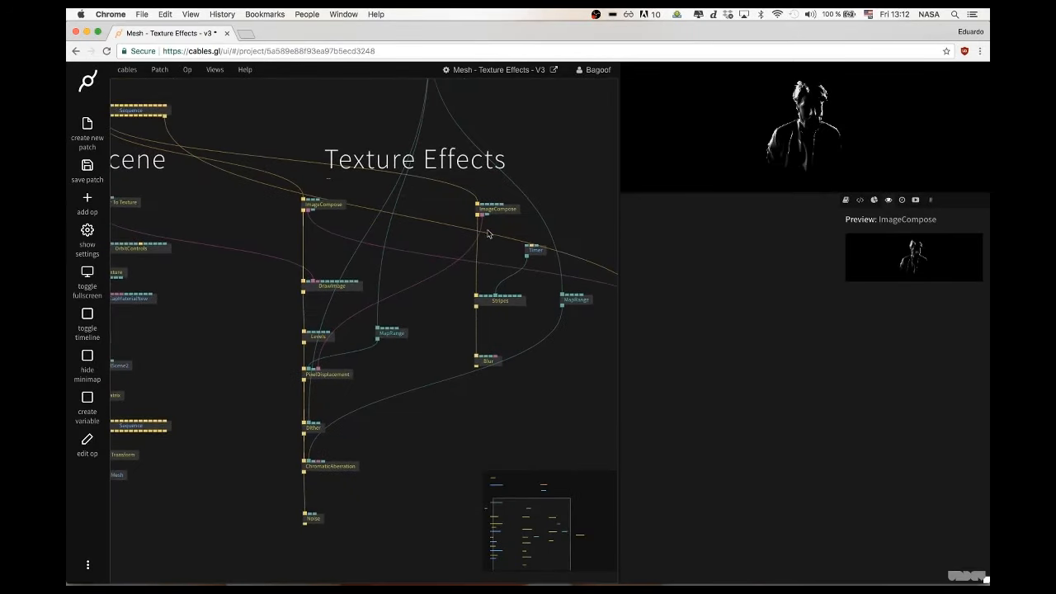
{"action": "left_click", "coordinate": [498, 209]}
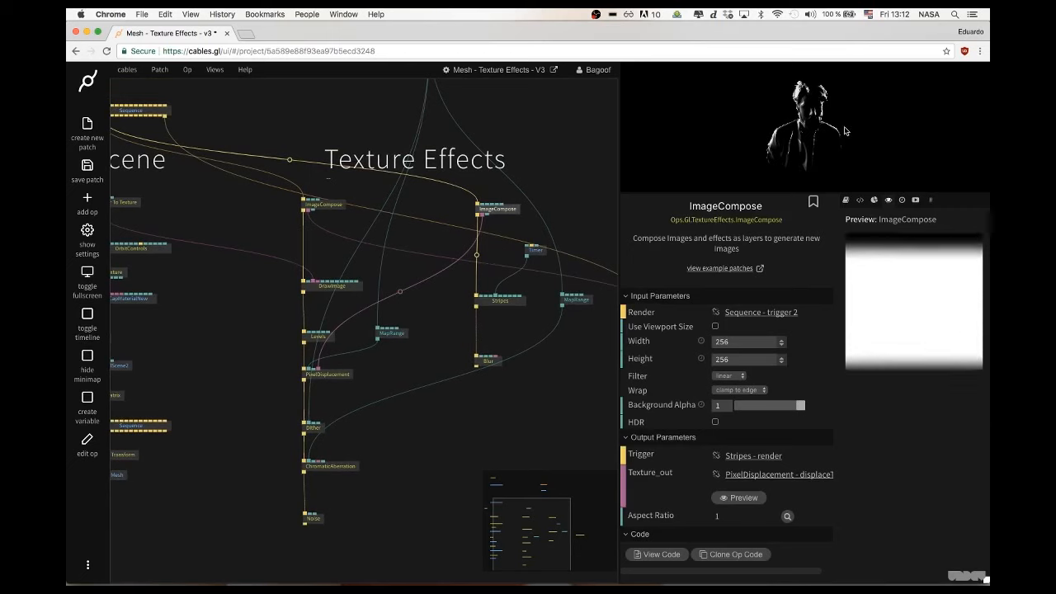
{"action": "key", "text": "super+Return"}
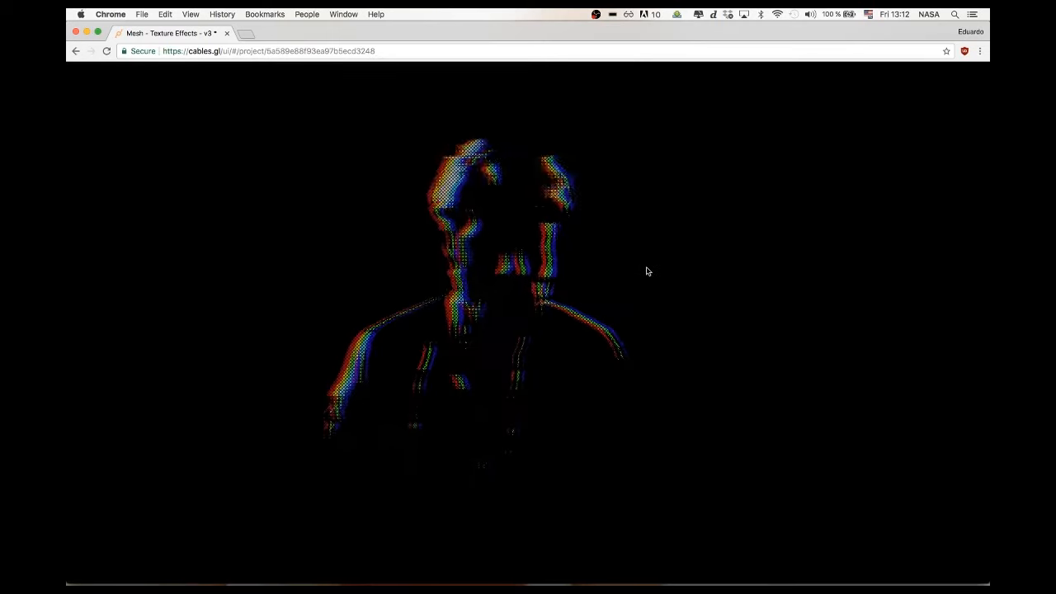
{"action": "key", "text": "super+Return"}
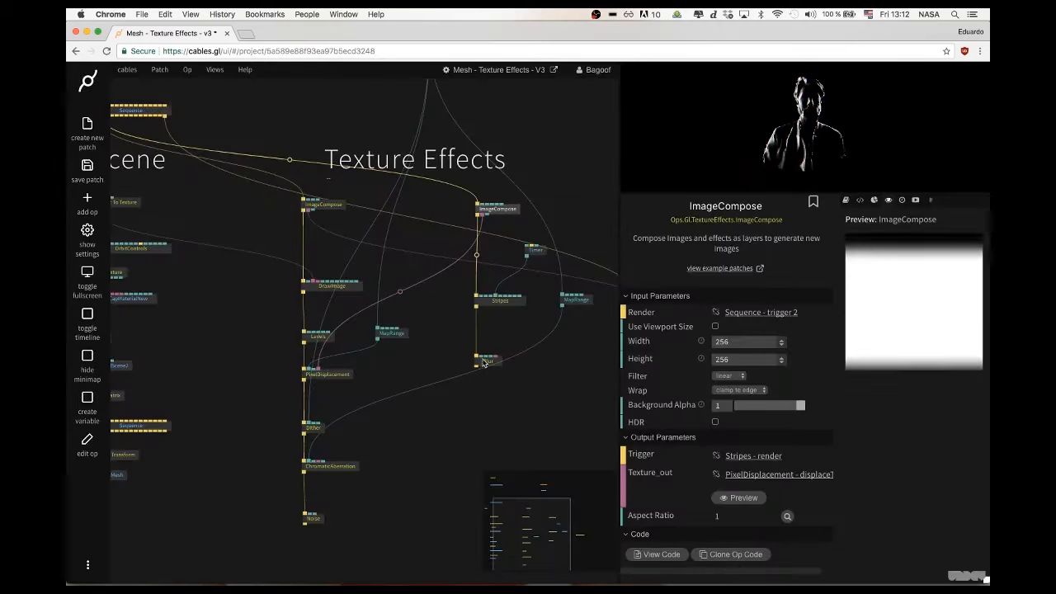
Move the Blur op slightly lower and insert a TextureEffects Noise op between Stripes and Blur
{"action": "left_click_drag", "start_coordinate": [481, 369], "coordinate": [481, 352]}
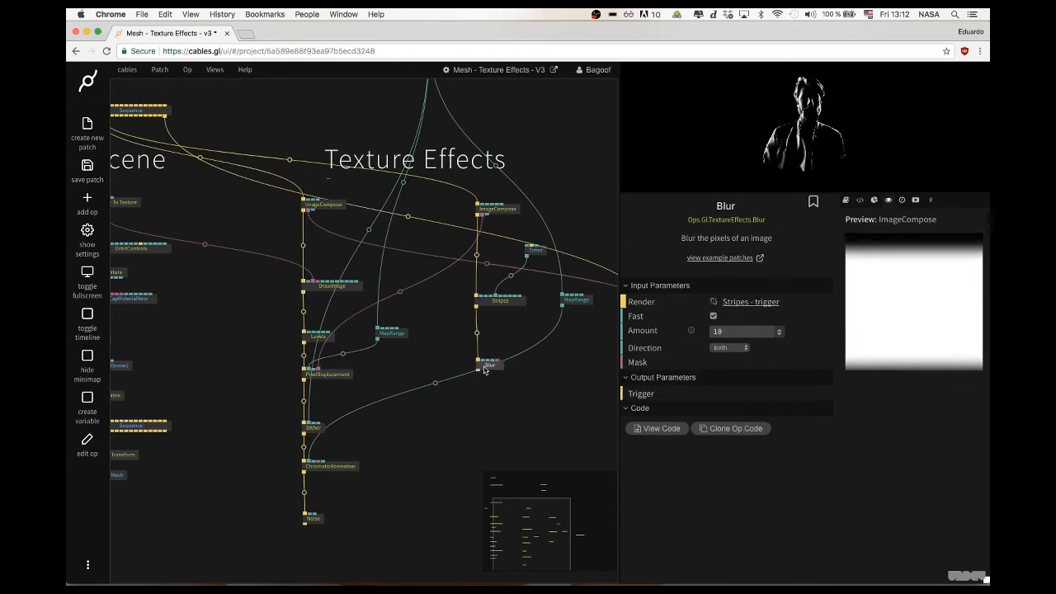
{"action": "left_click_drag", "start_coordinate": [484, 350], "coordinate": [486, 360]}
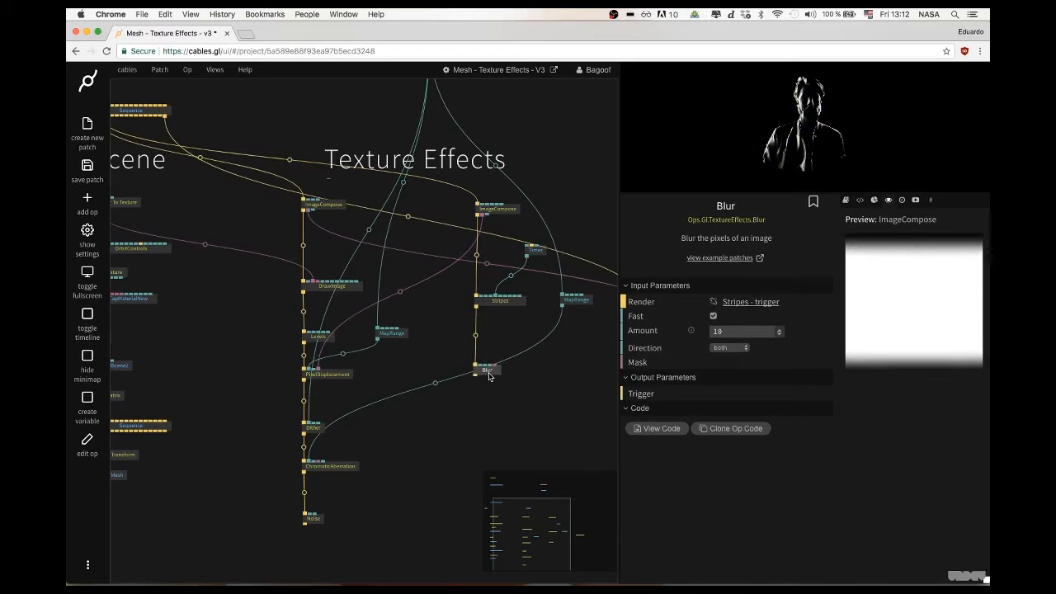
{"action": "left_click_drag", "start_coordinate": [491, 374], "coordinate": [491, 378]}
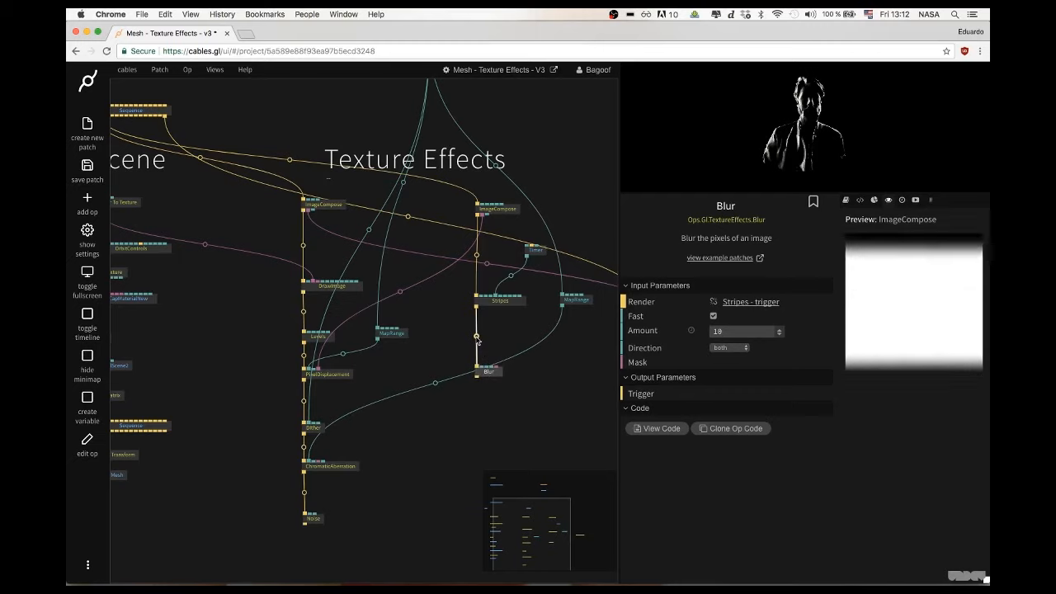
{"action": "left_click", "coordinate": [476, 337]}
{"action": "type", "text": "noise"}
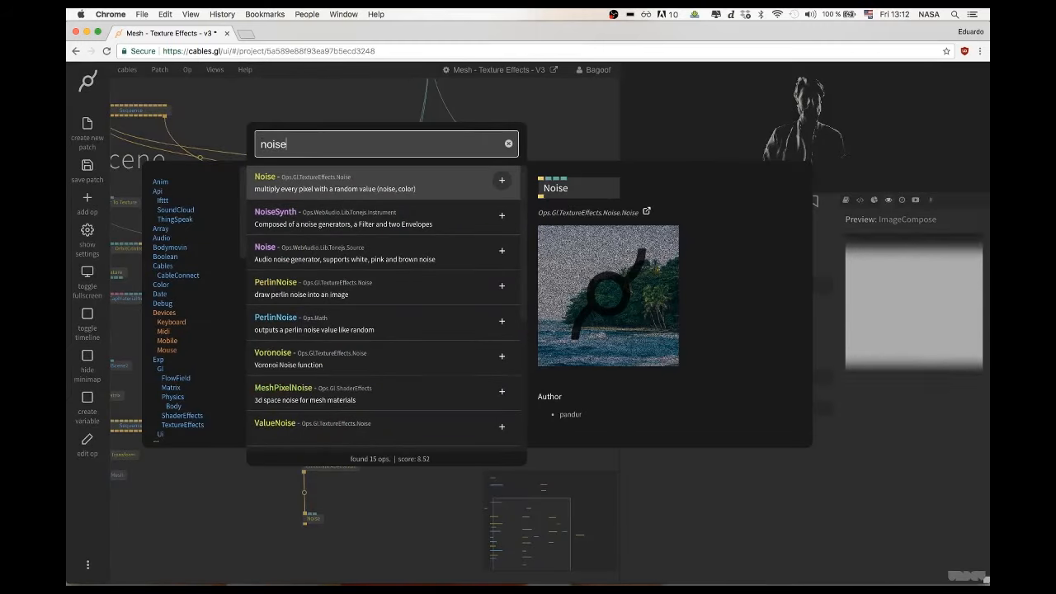
{"action": "key", "text": "Return"}
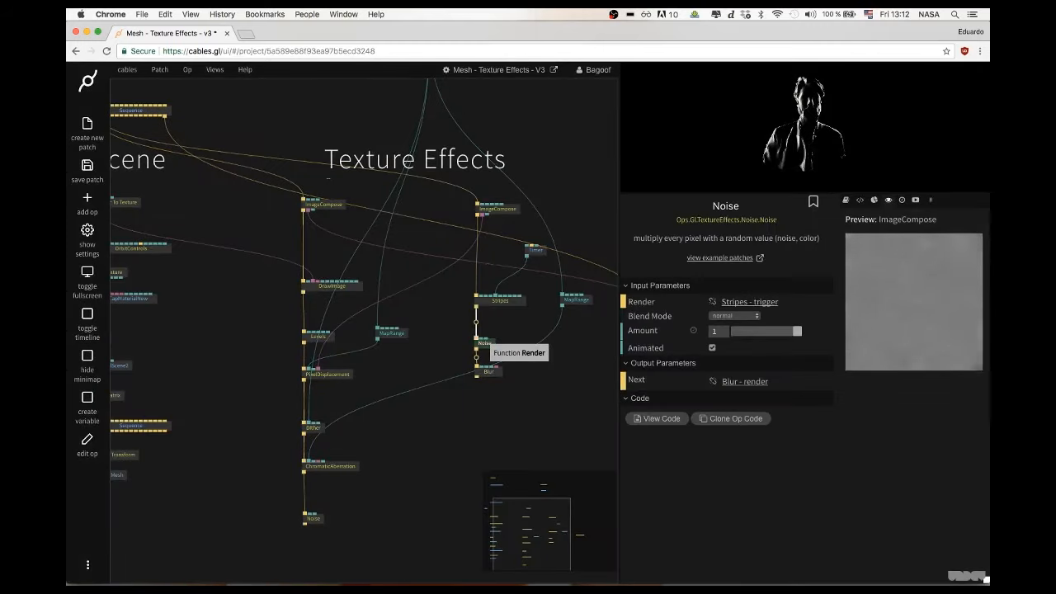
Try an Amount of 1 on the Blur op below the new Noise and return it to 10, comparing the ImageCompose preview
{"action": "left_click", "coordinate": [497, 208]}
{"action": "left_click", "coordinate": [485, 341]}
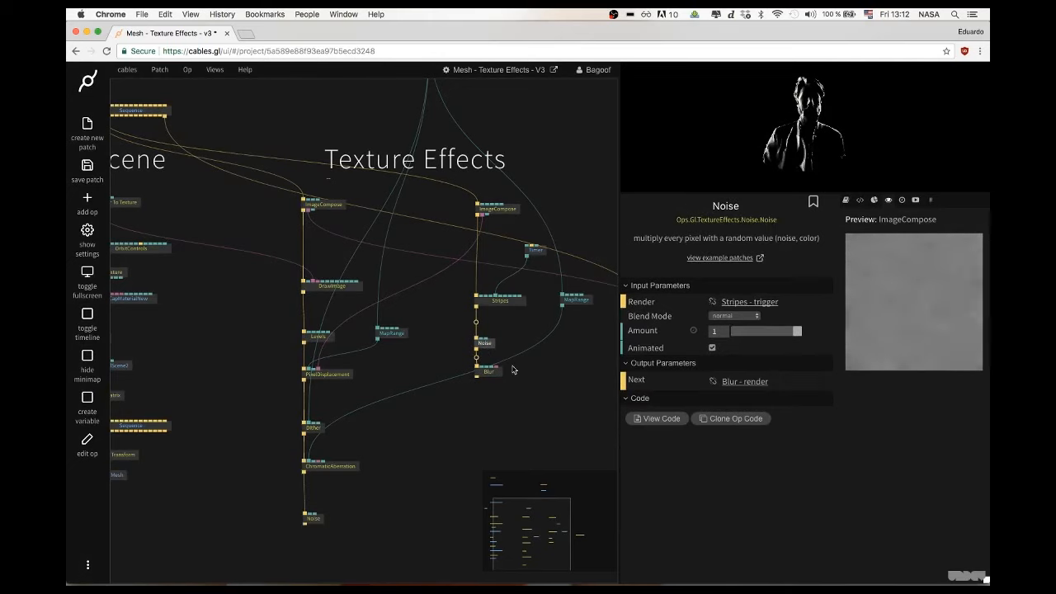
{"action": "left_click", "coordinate": [489, 372]}
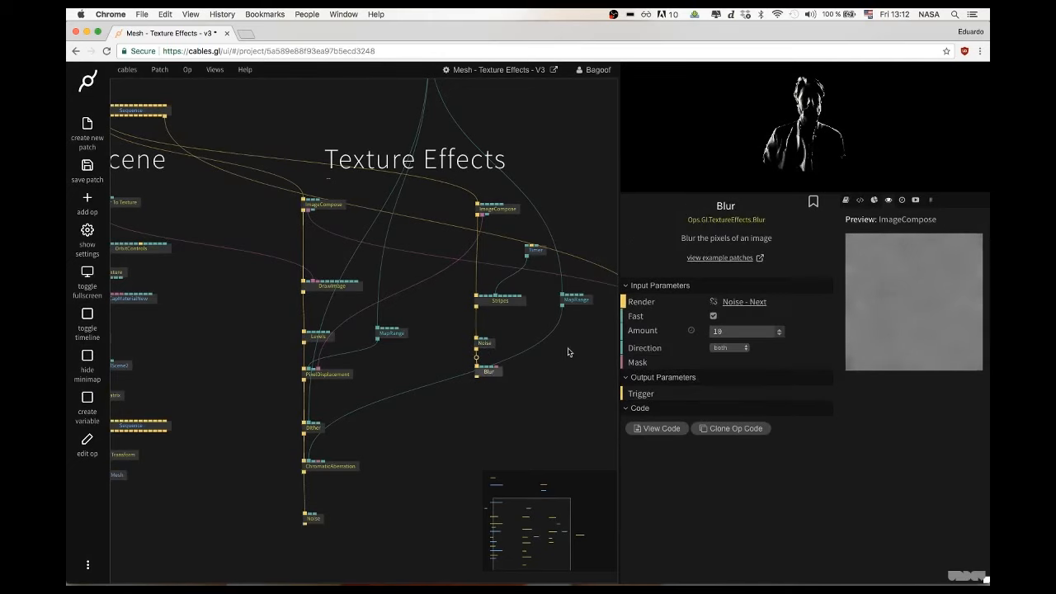
{"action": "left_click", "coordinate": [740, 331]}
{"action": "type", "text": "6"}
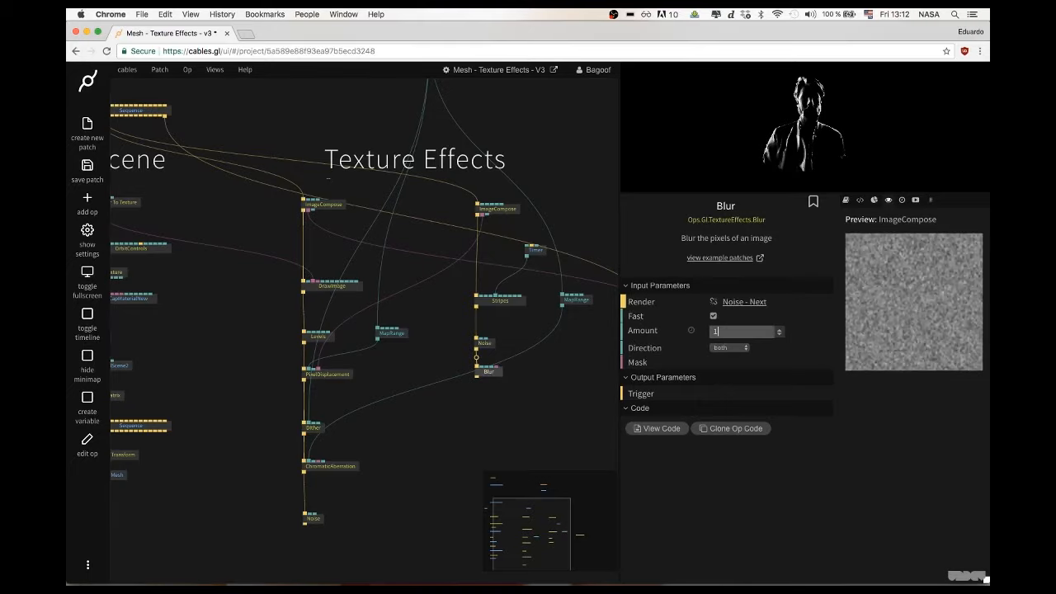
{"action": "key", "text": "BackSpace"}
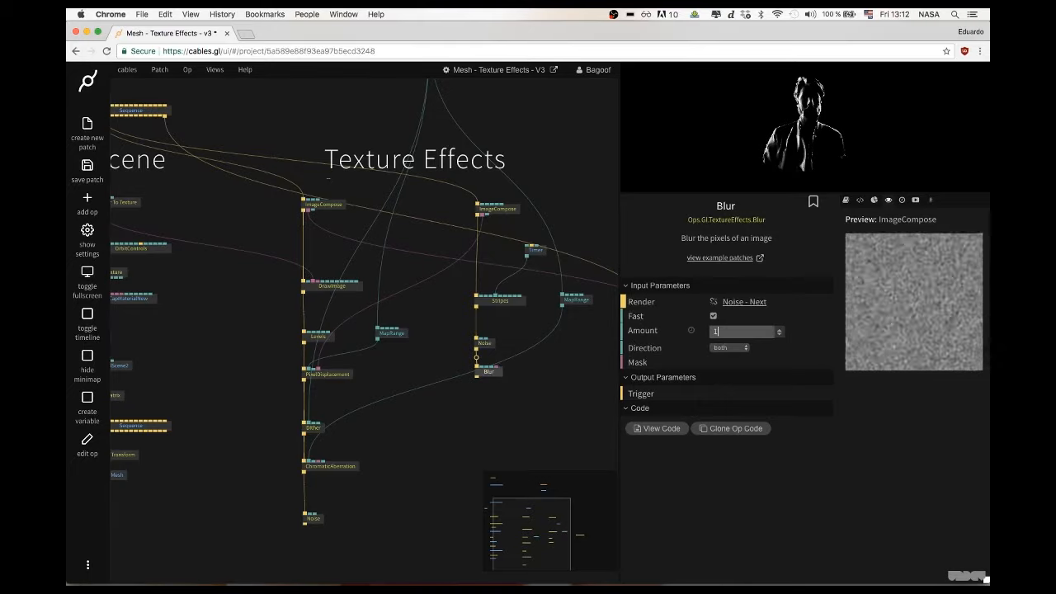
{"action": "type", "text": "18"}
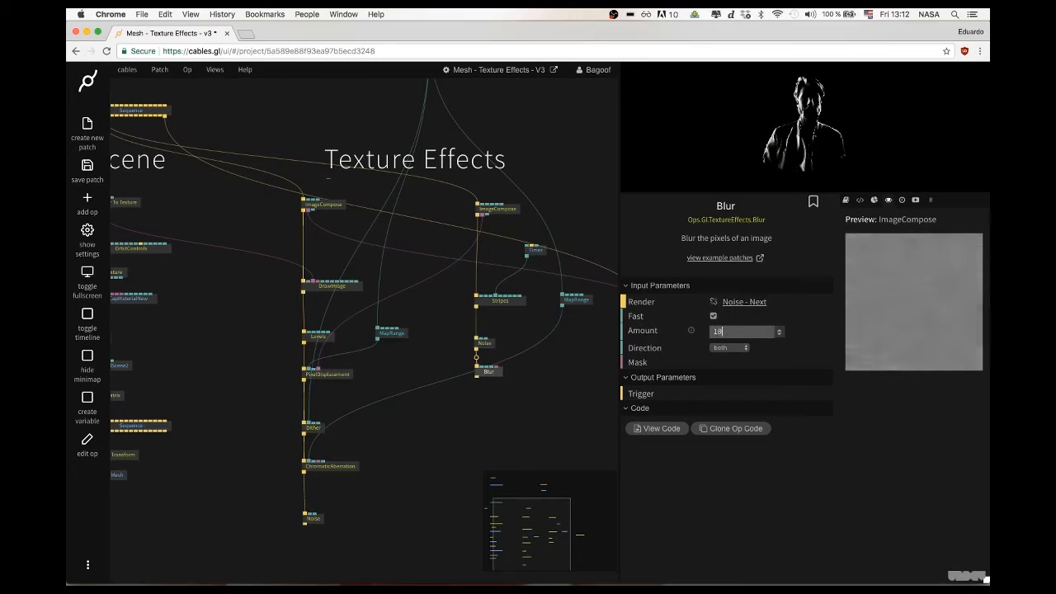
Set the Blend Mode of the Noise below Stripes to multiply, try an Amount of 0.64, and set it to 1
{"action": "left_click", "coordinate": [489, 342]}
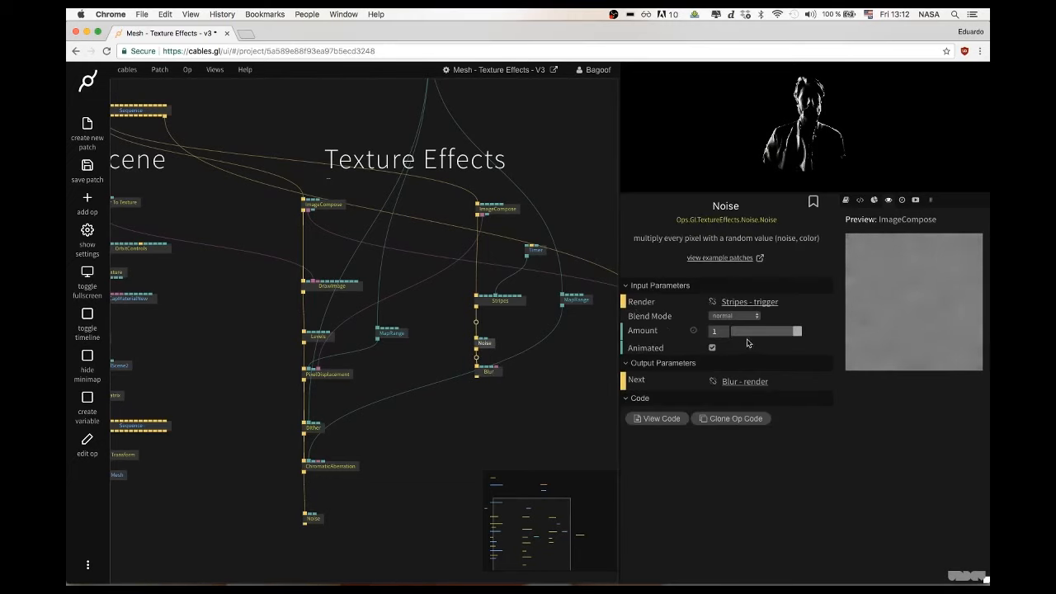
{"action": "left_click", "coordinate": [736, 316]}
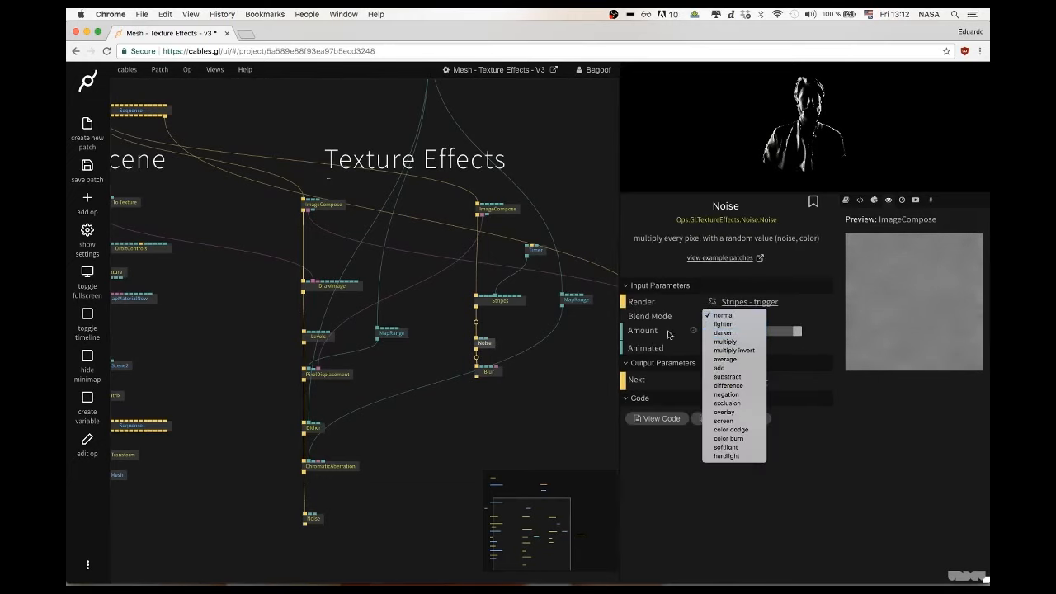
{"action": "left_click", "coordinate": [723, 342]}
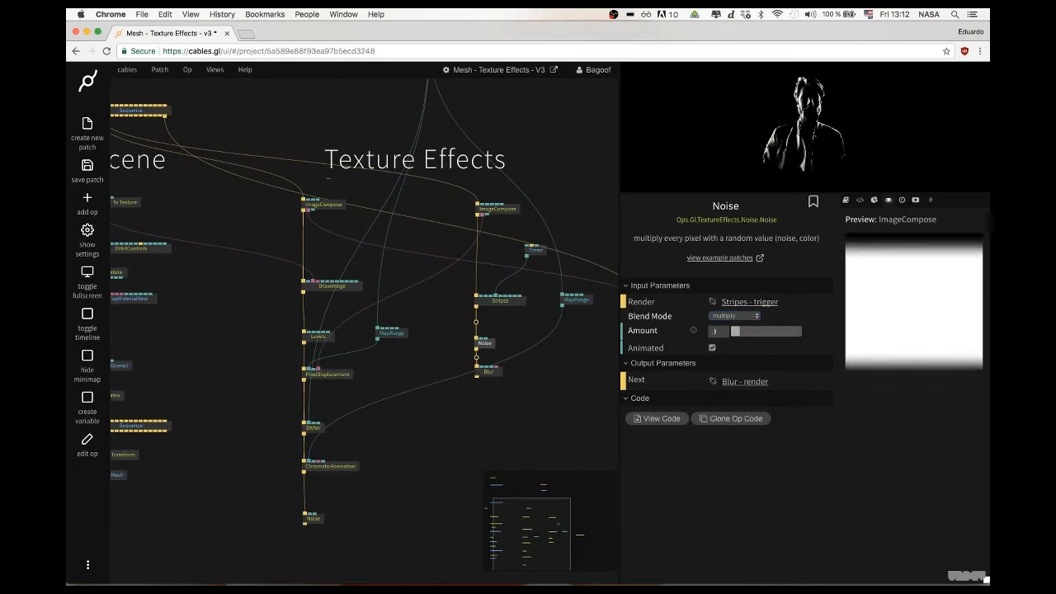
{"action": "left_click_drag", "start_coordinate": [735, 330], "coordinate": [778, 333]}
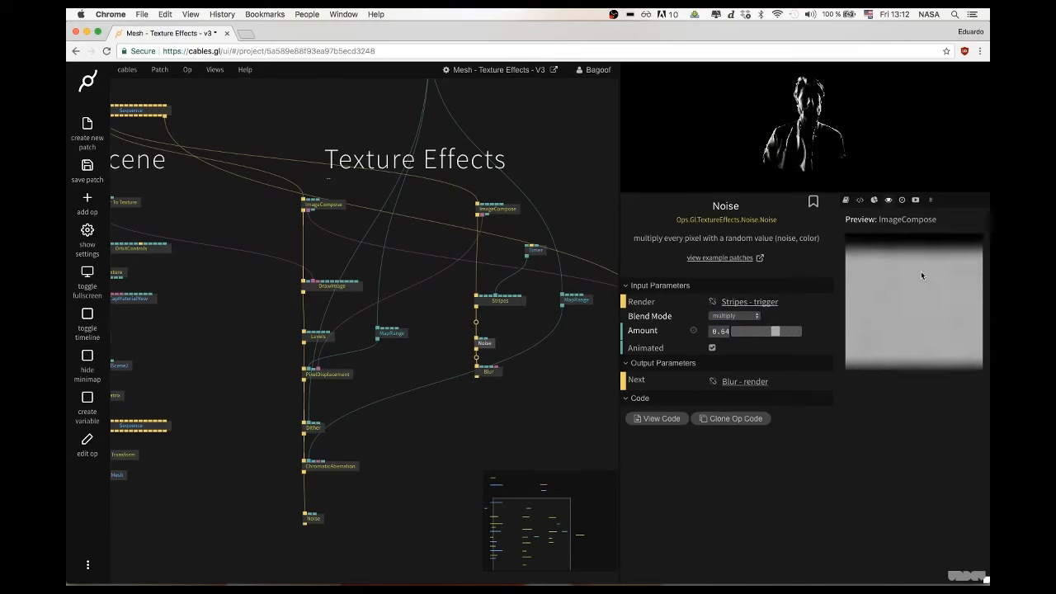
{"action": "left_click_drag", "start_coordinate": [762, 332], "coordinate": [809, 333]}
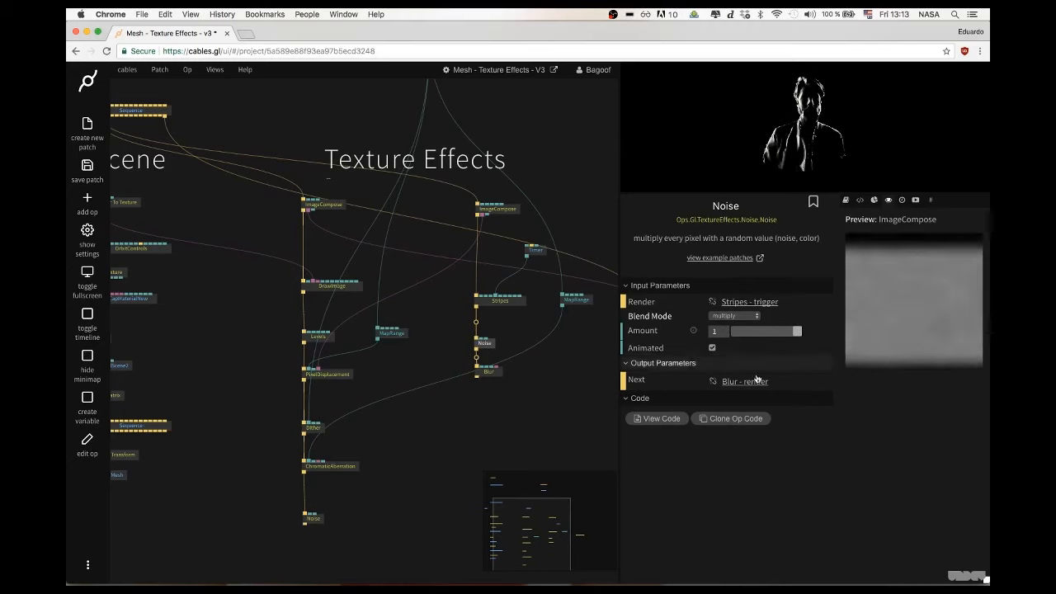
Open the parameters of the Blur op below the new Noise
{"action": "left_click", "coordinate": [496, 373]}
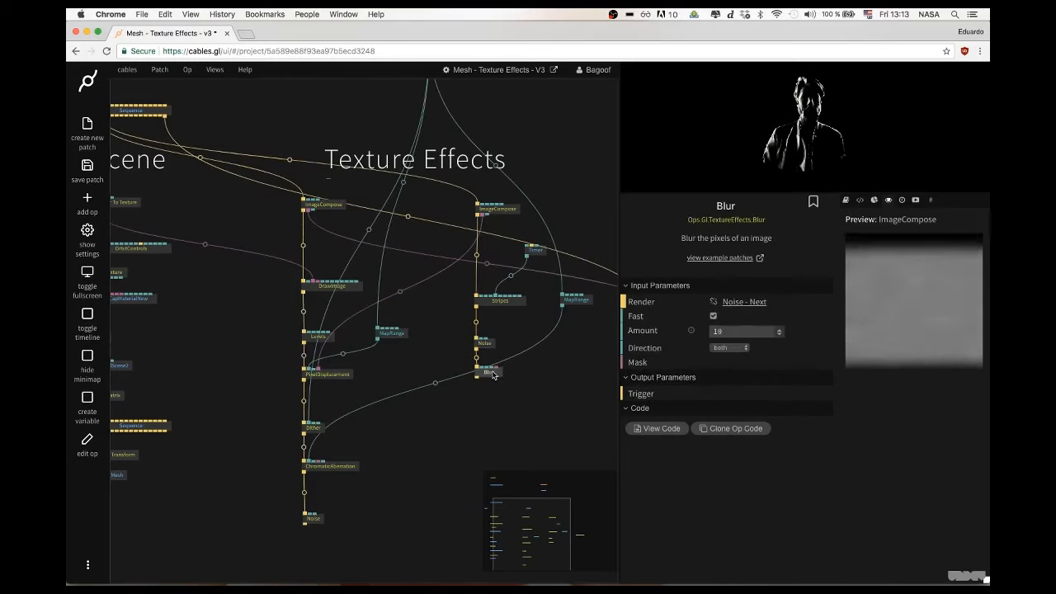